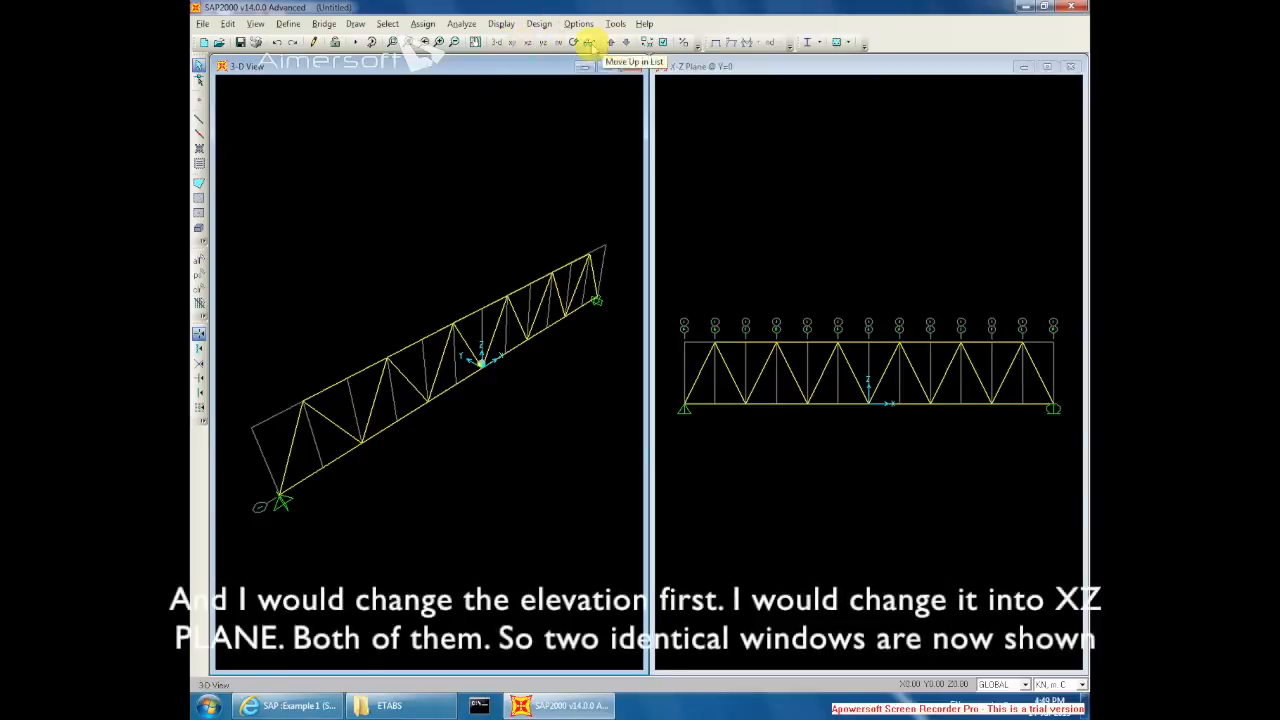
Step: Switch the 3-D window to the XZ plane and assign a hinge support to the middle joint of the truss's bottom chord
click(524, 42)
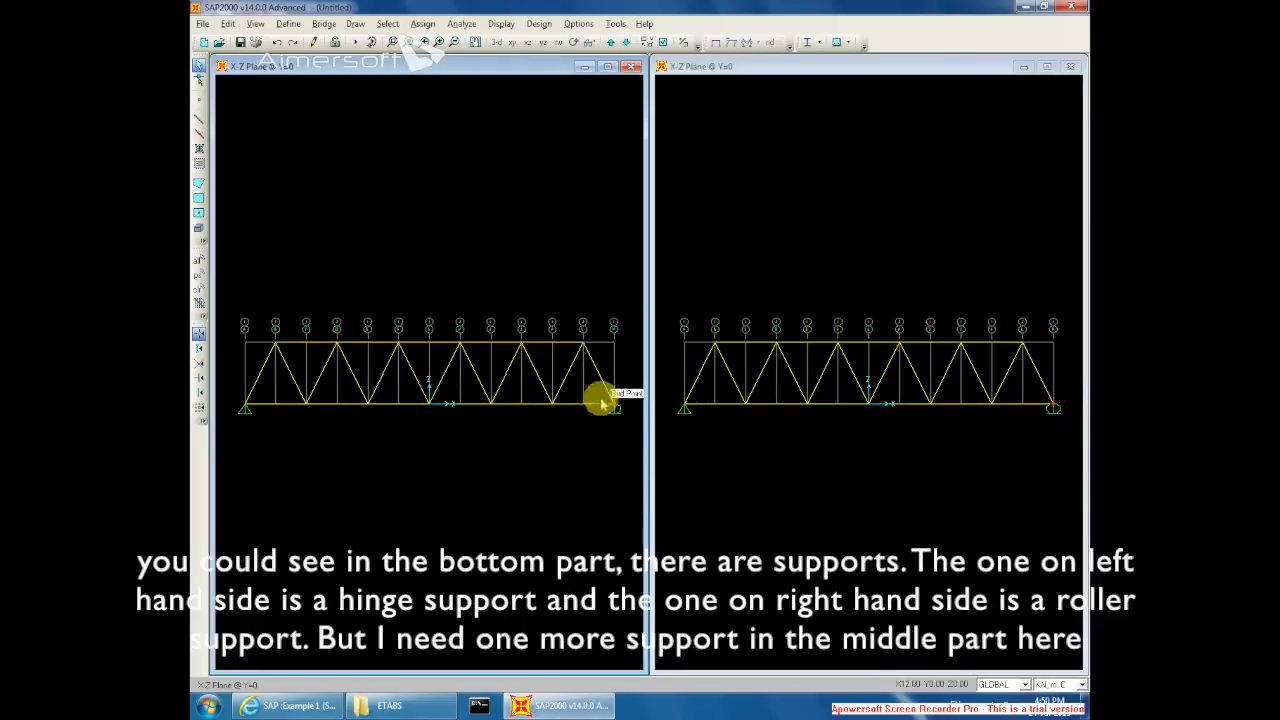
click(429, 402)
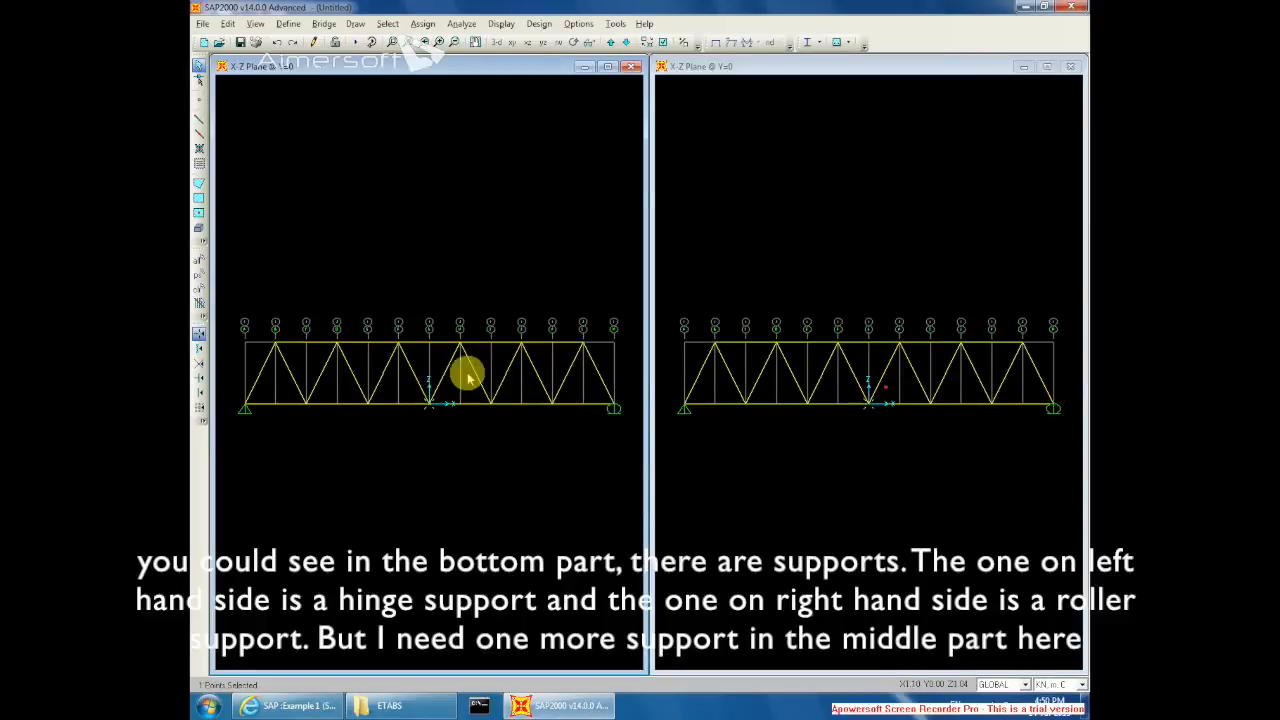
click(424, 25)
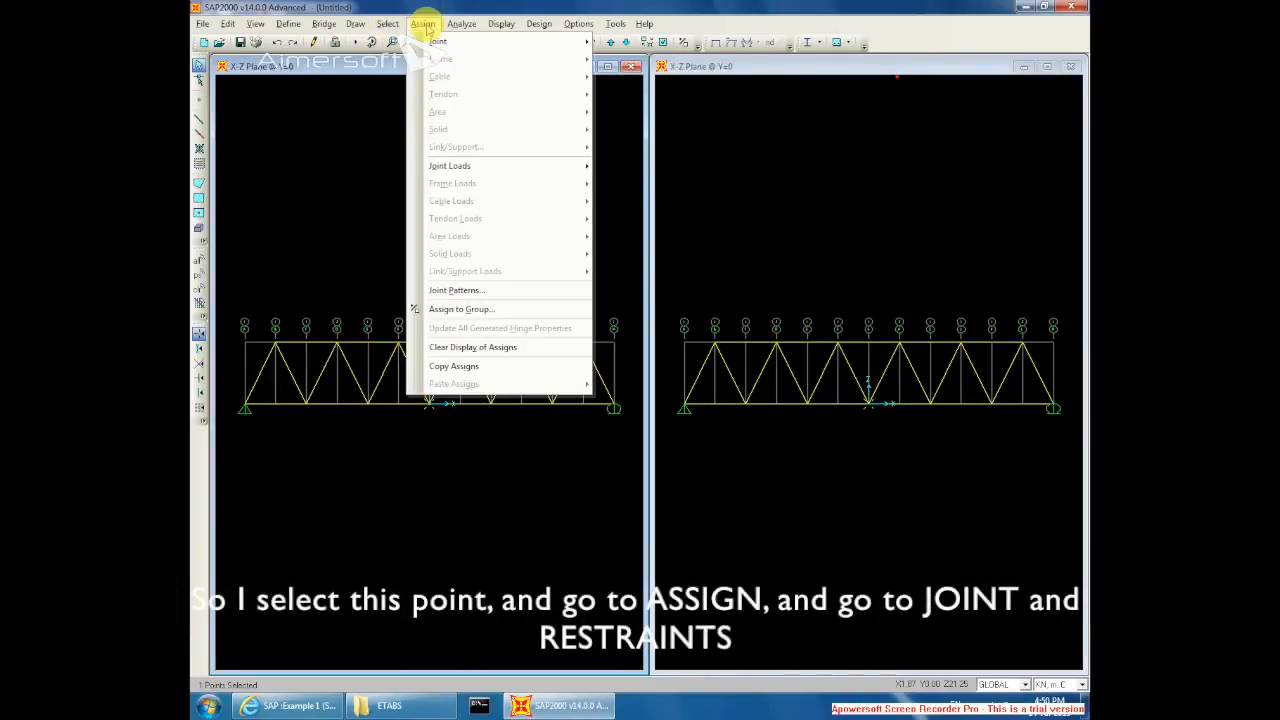
mouse_move(438, 42)
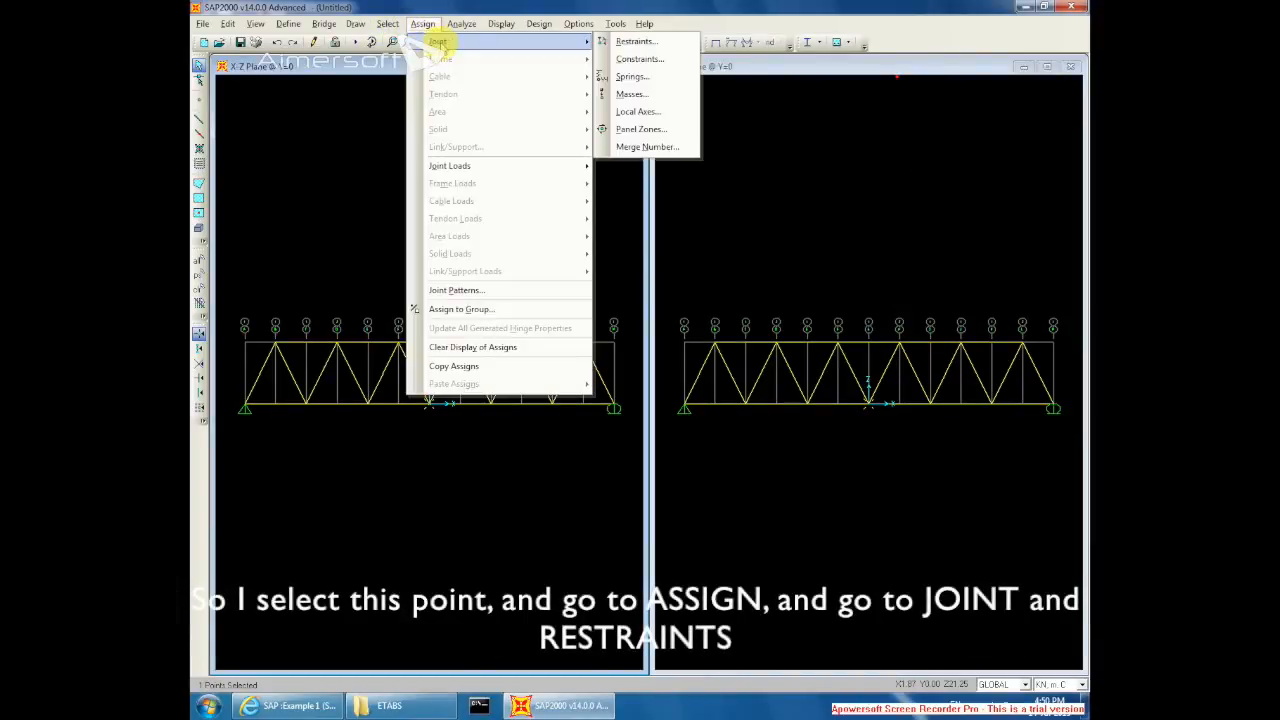
click(638, 41)
click(608, 401)
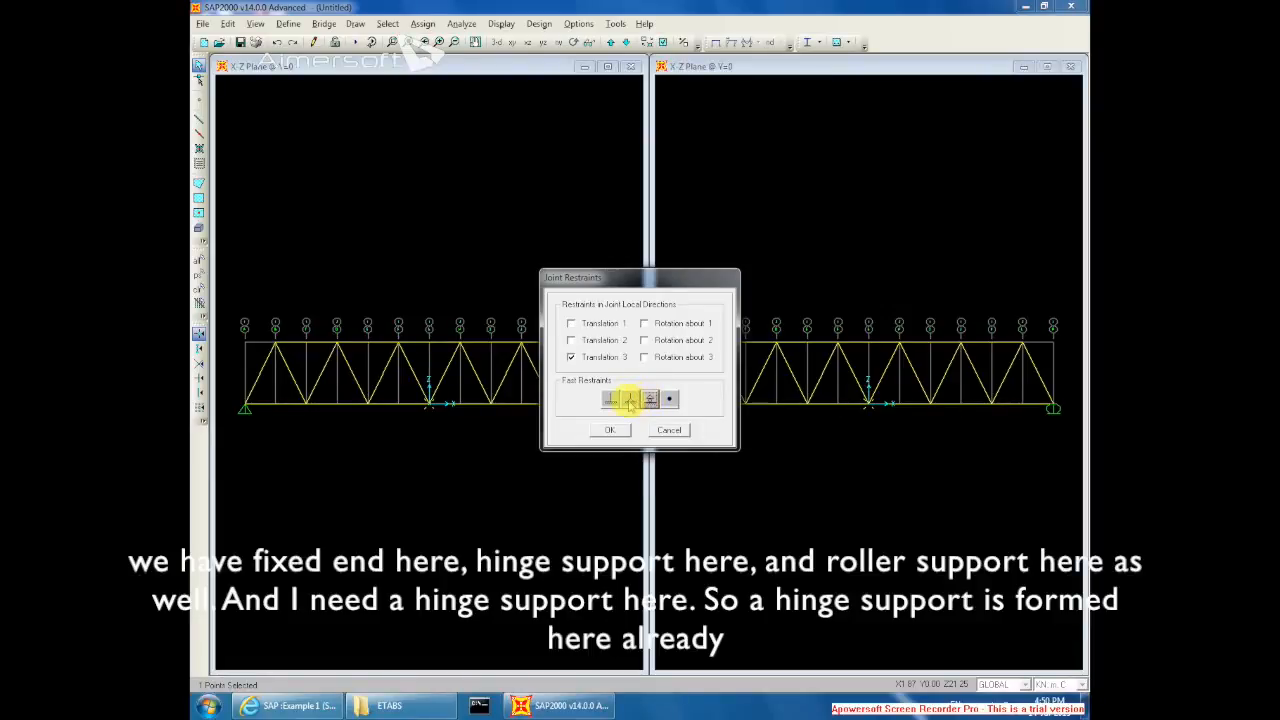
click(629, 399)
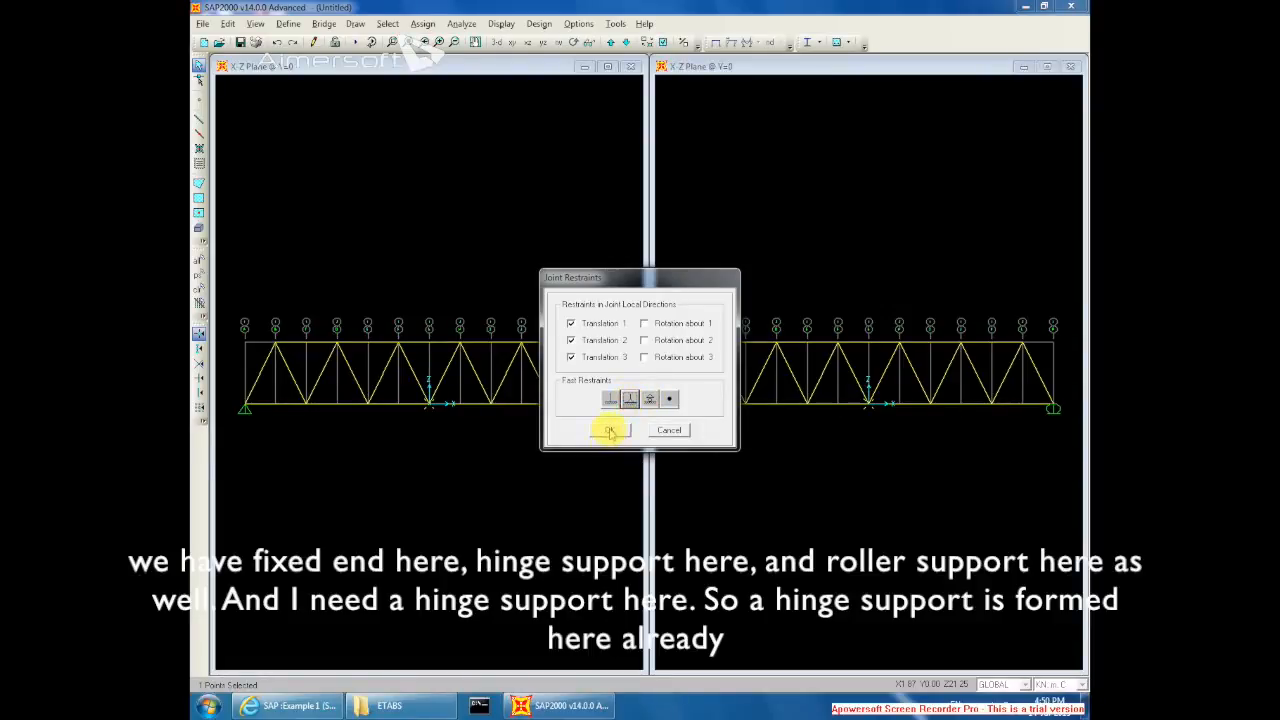
click(609, 431)
scroll(435, 405, up, 3)
scroll(422, 405, down, 1)
scroll(451, 411, down, 2)
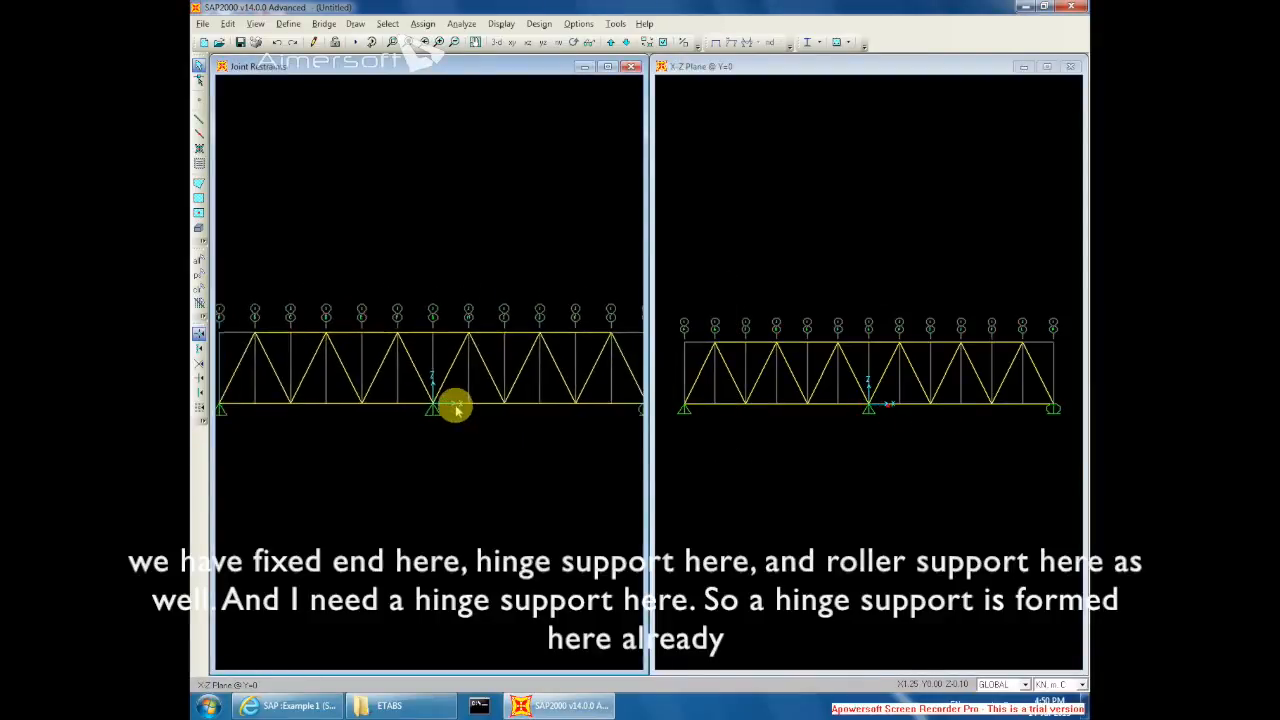
scroll(456, 408, down, 2)
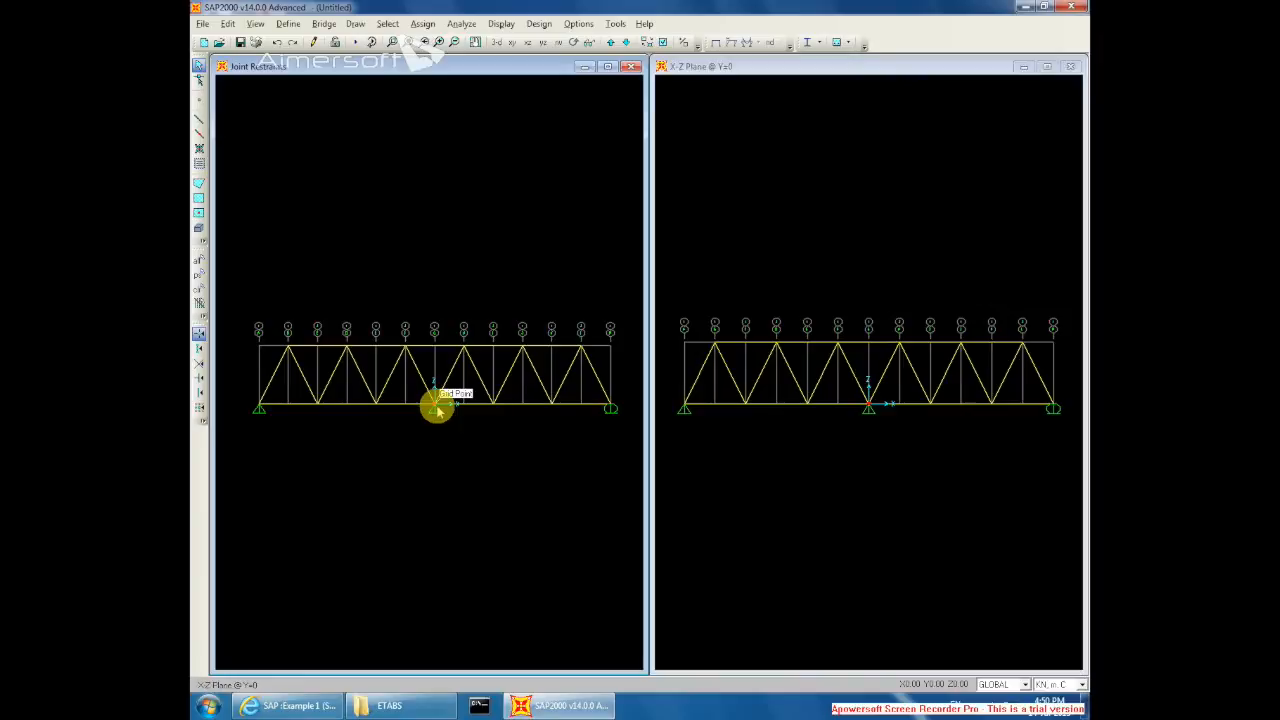
Step: Add a new material of type Steel and name it STEEL
click(290, 24)
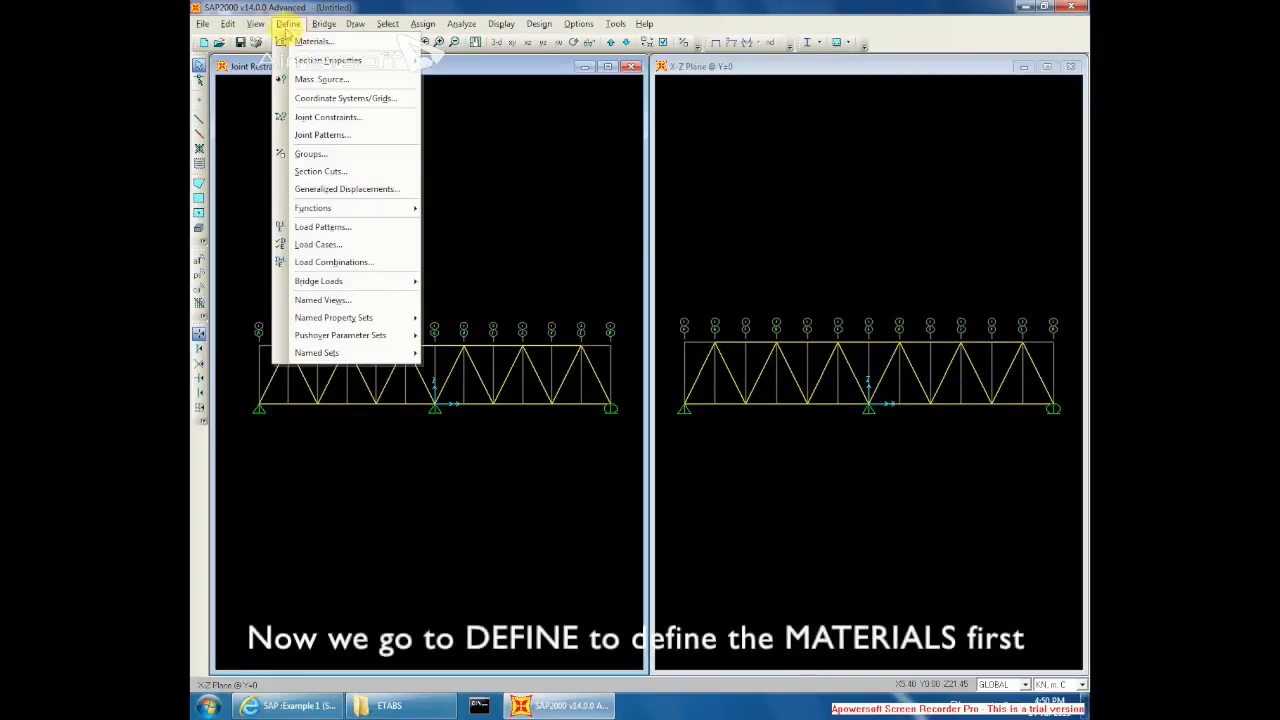
click(287, 25)
click(287, 25)
click(340, 41)
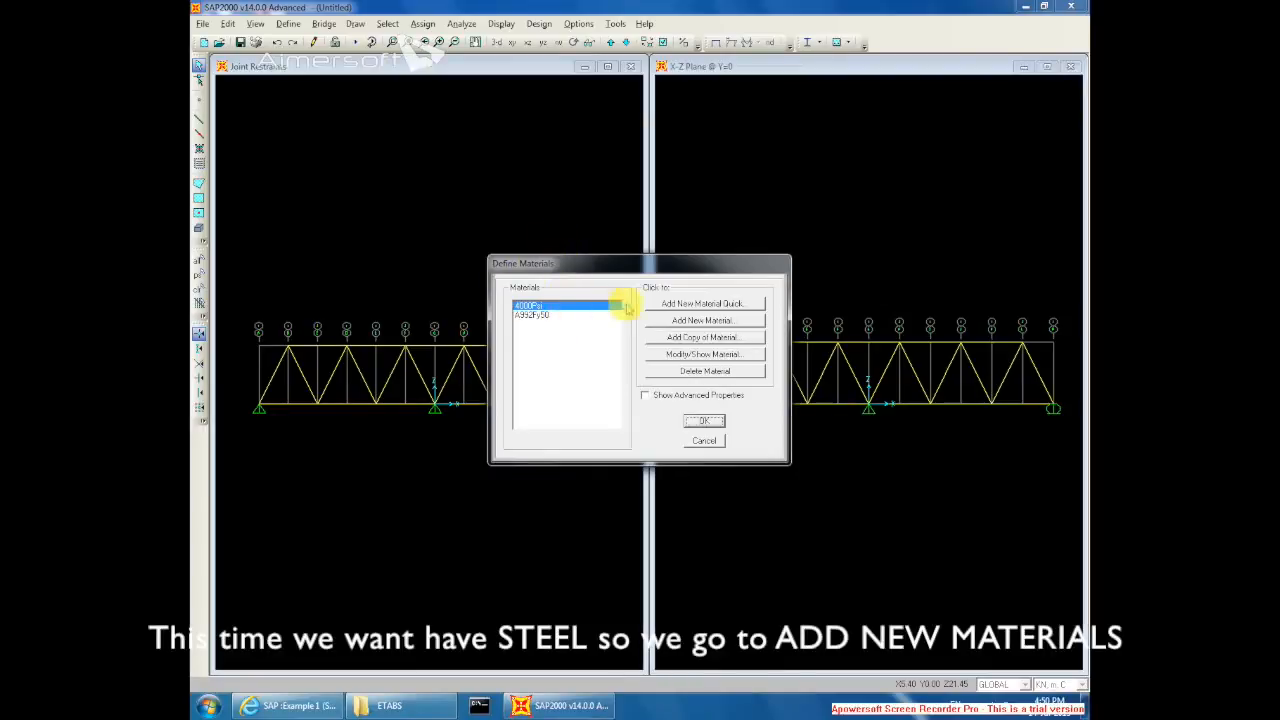
click(703, 320)
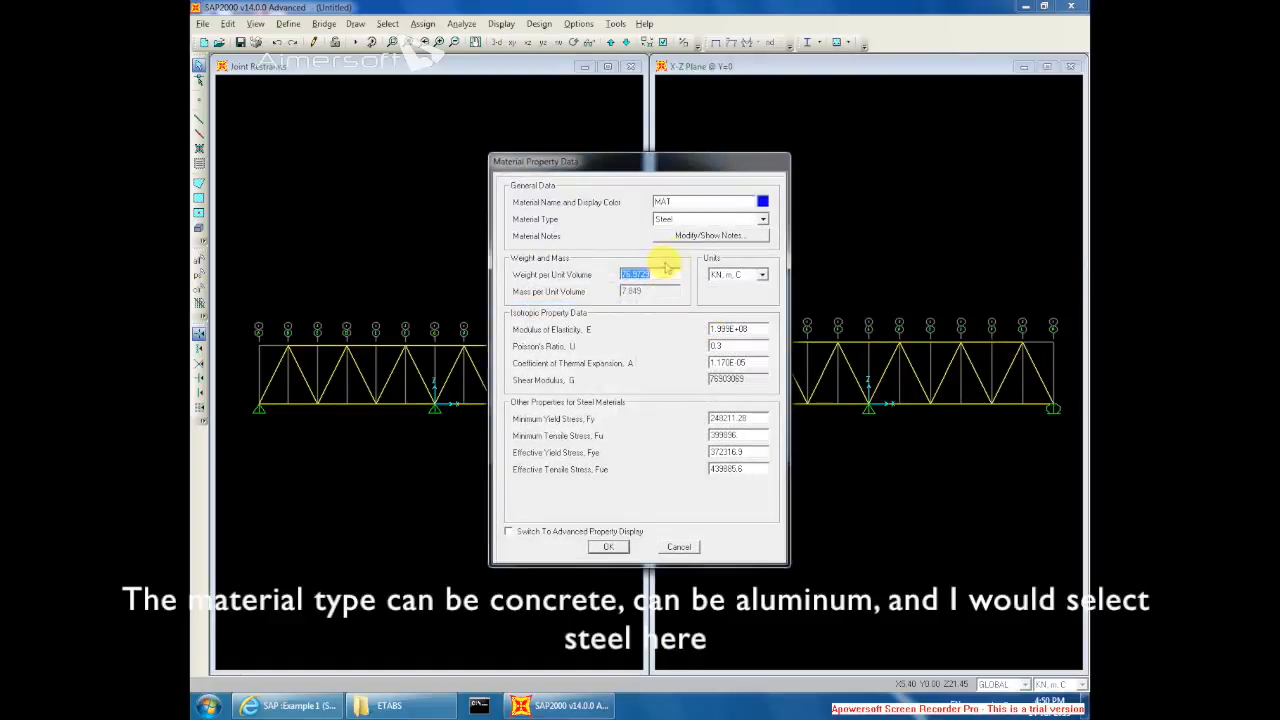
click(685, 220)
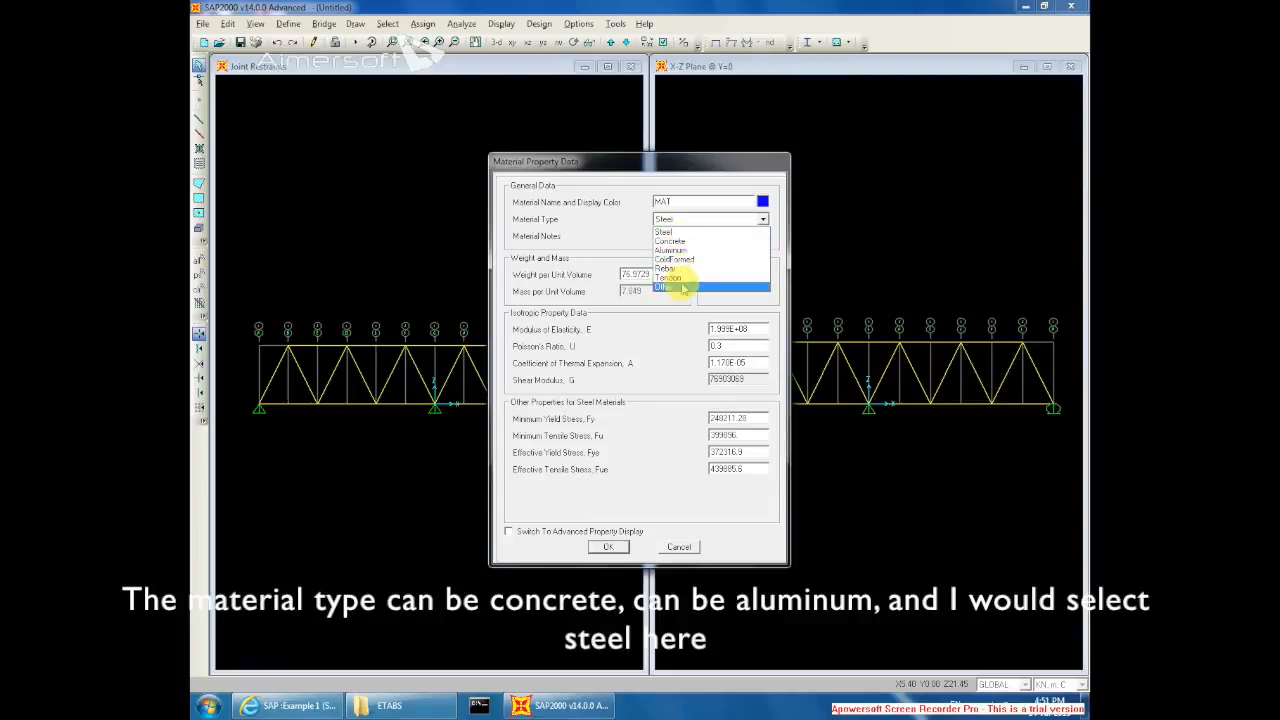
click(672, 232)
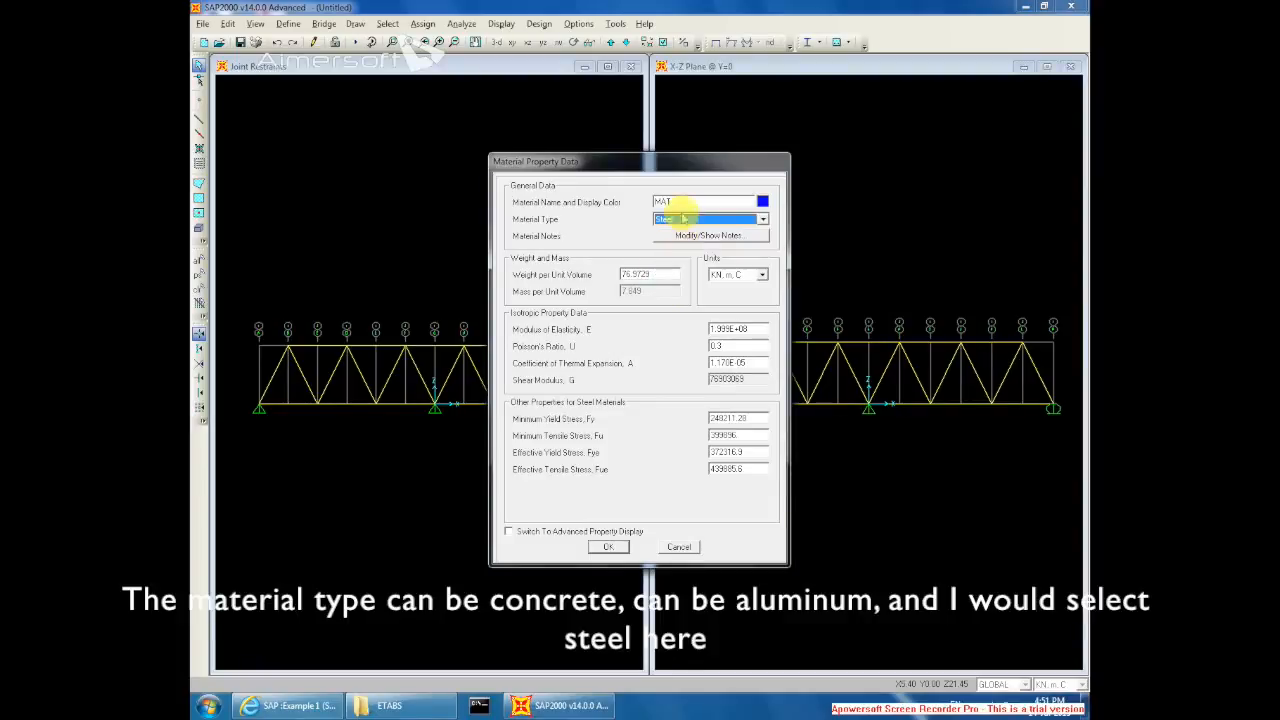
double_click(688, 201)
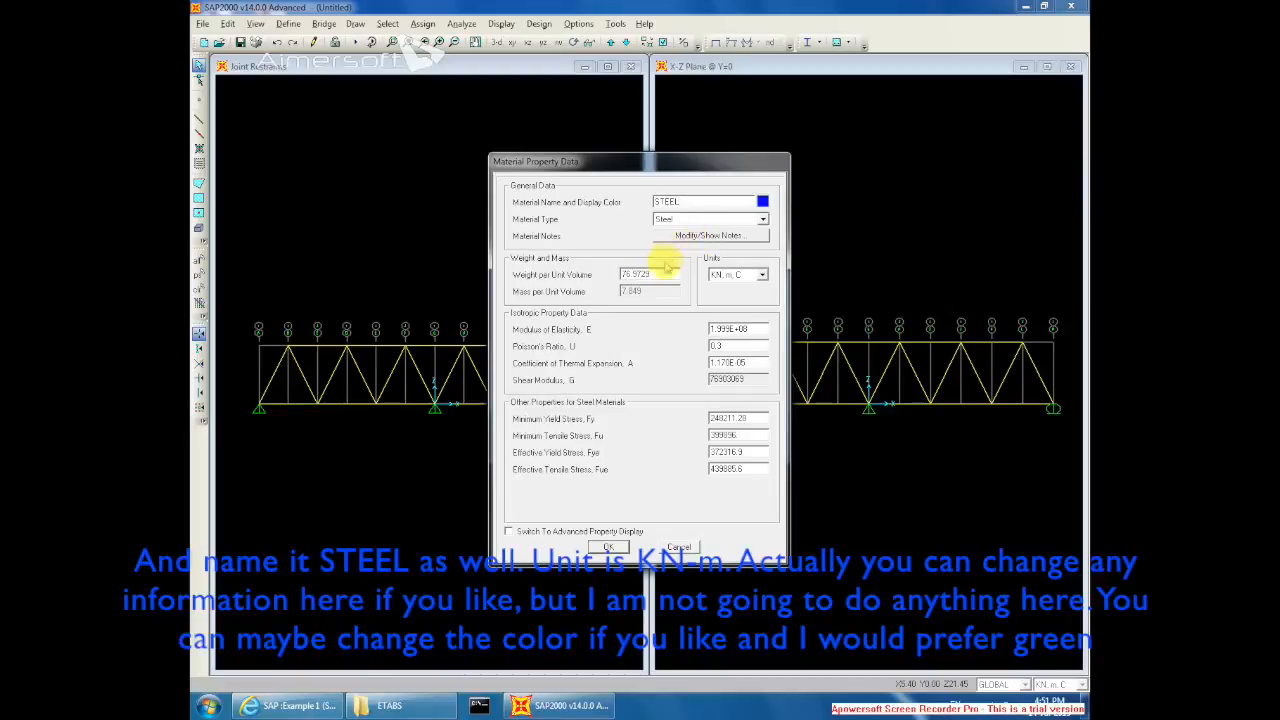
Step: Set the new material's units to KN, m, C and its display color to green, and accept the material definition
click(731, 275)
click(735, 277)
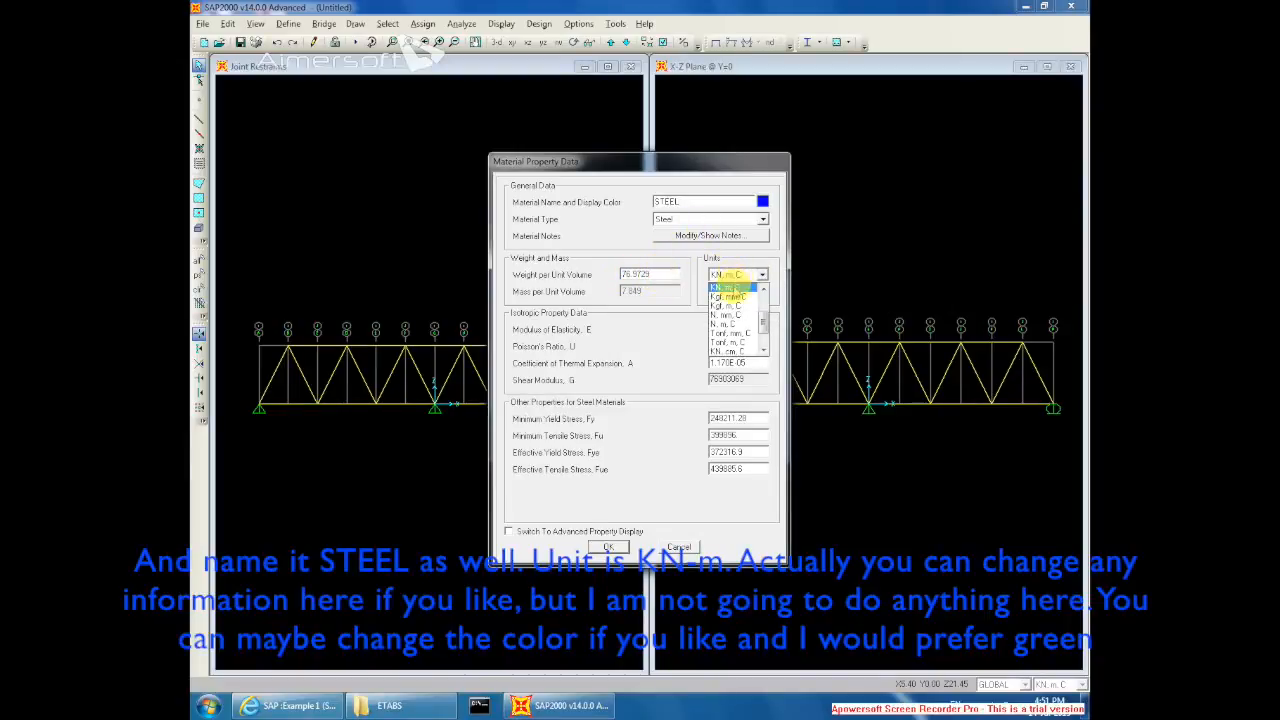
click(733, 288)
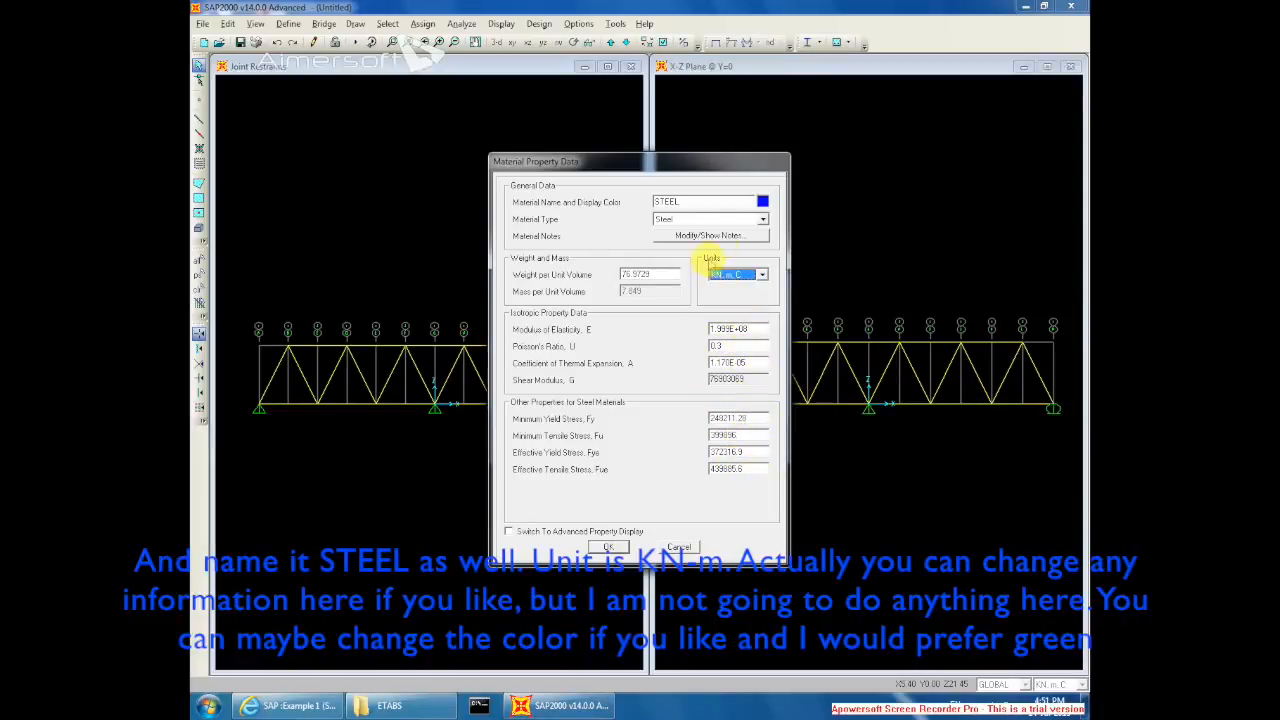
click(762, 202)
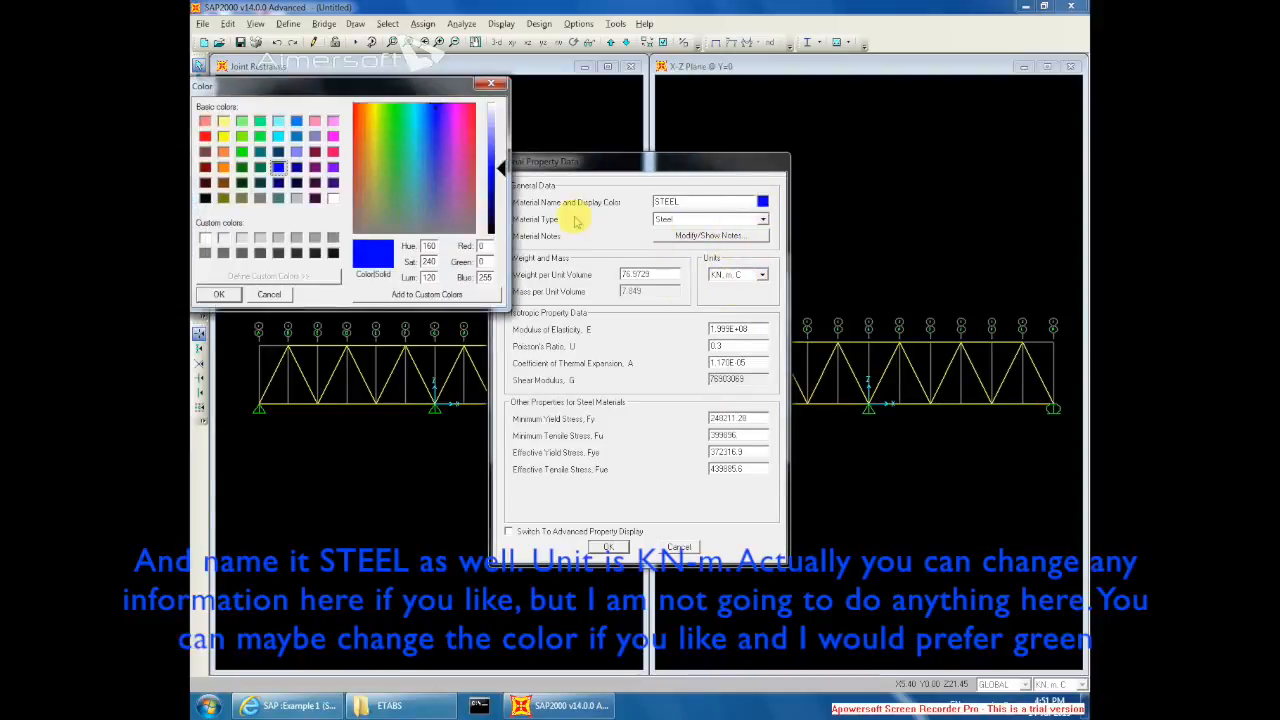
click(388, 125)
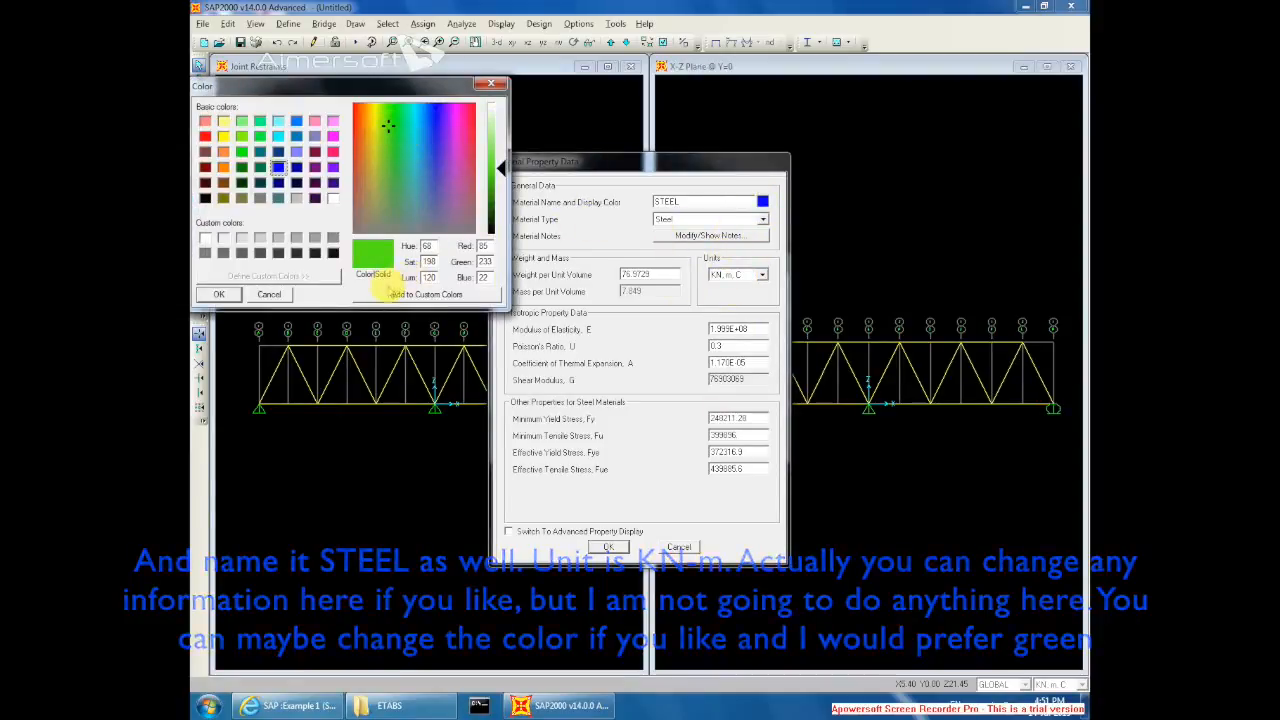
click(219, 294)
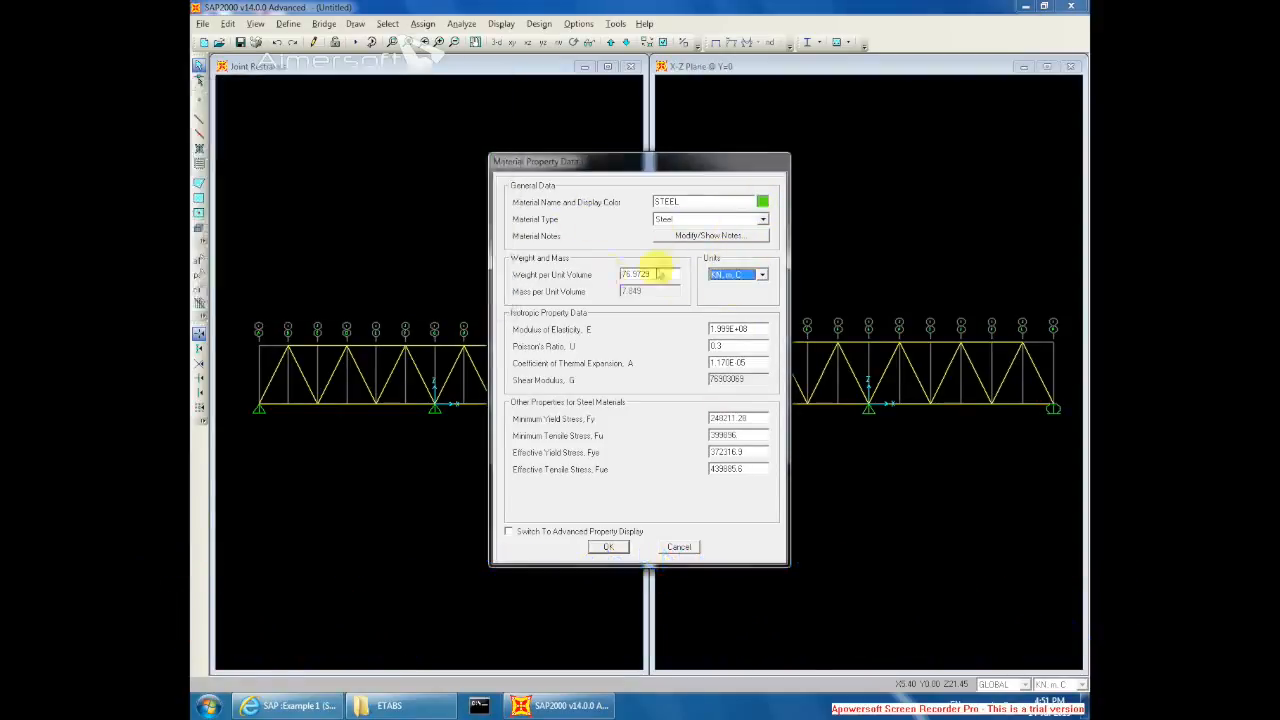
click(608, 547)
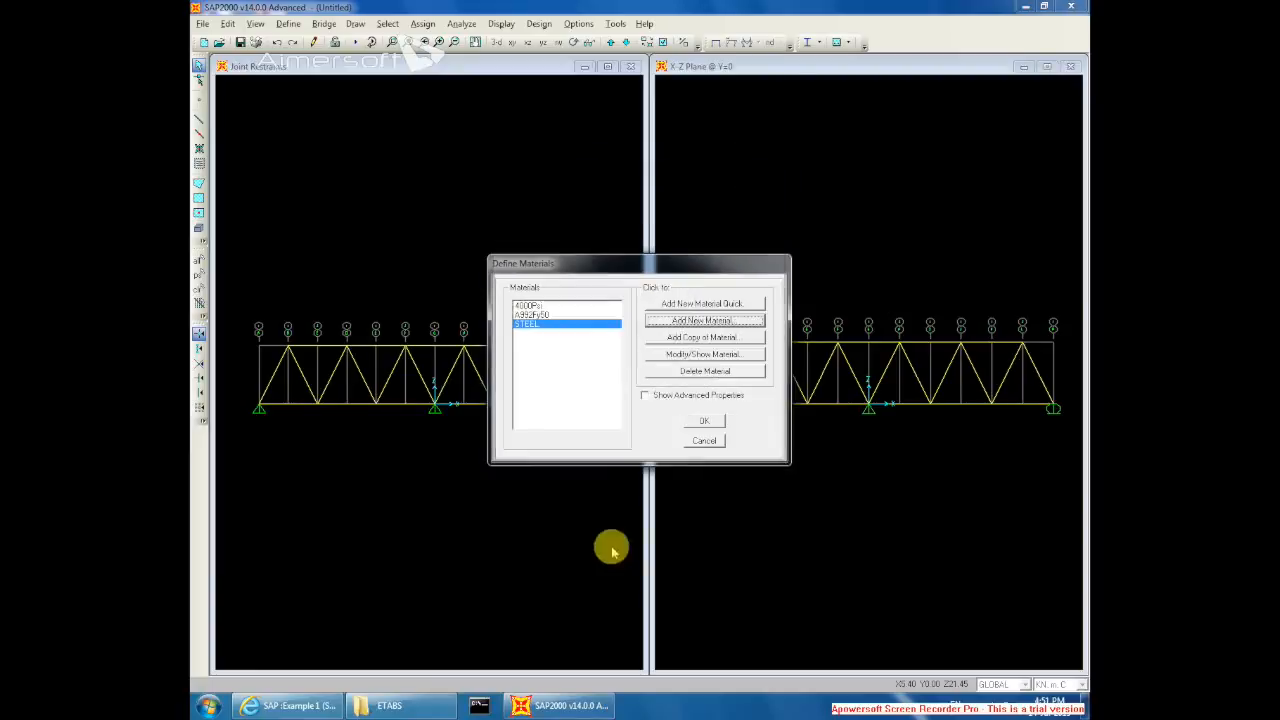
click(529, 330)
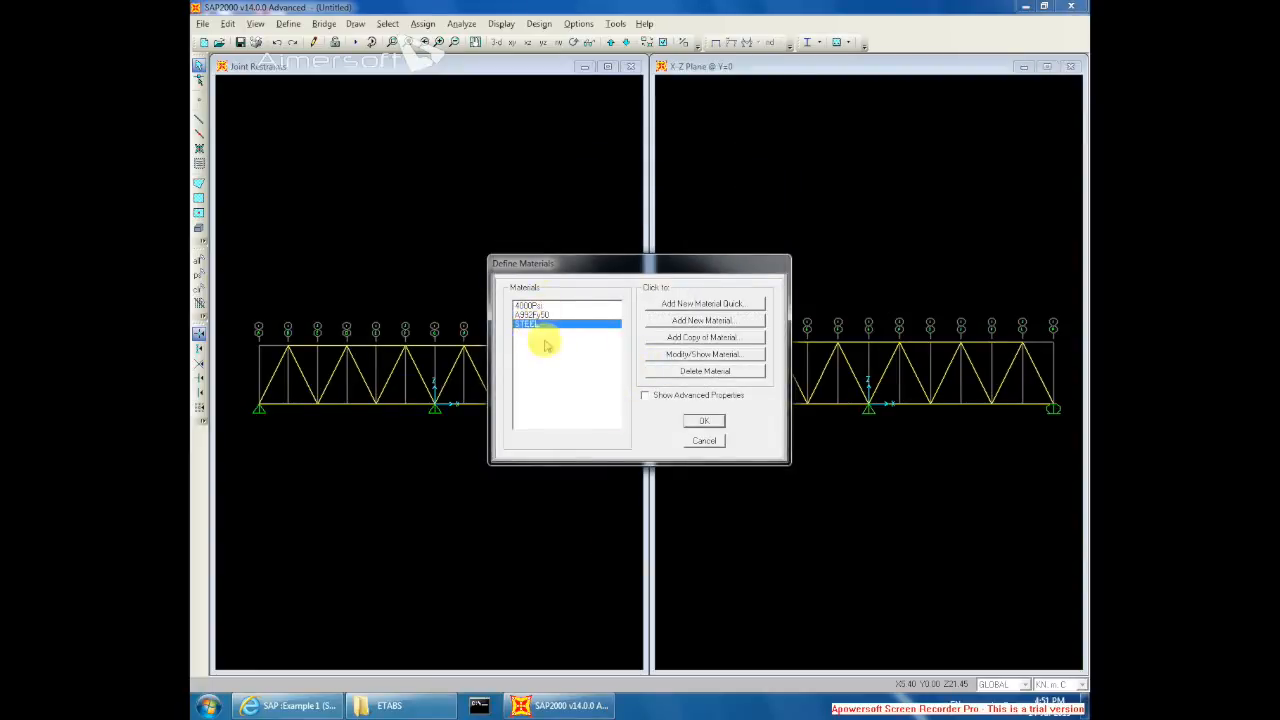
click(704, 422)
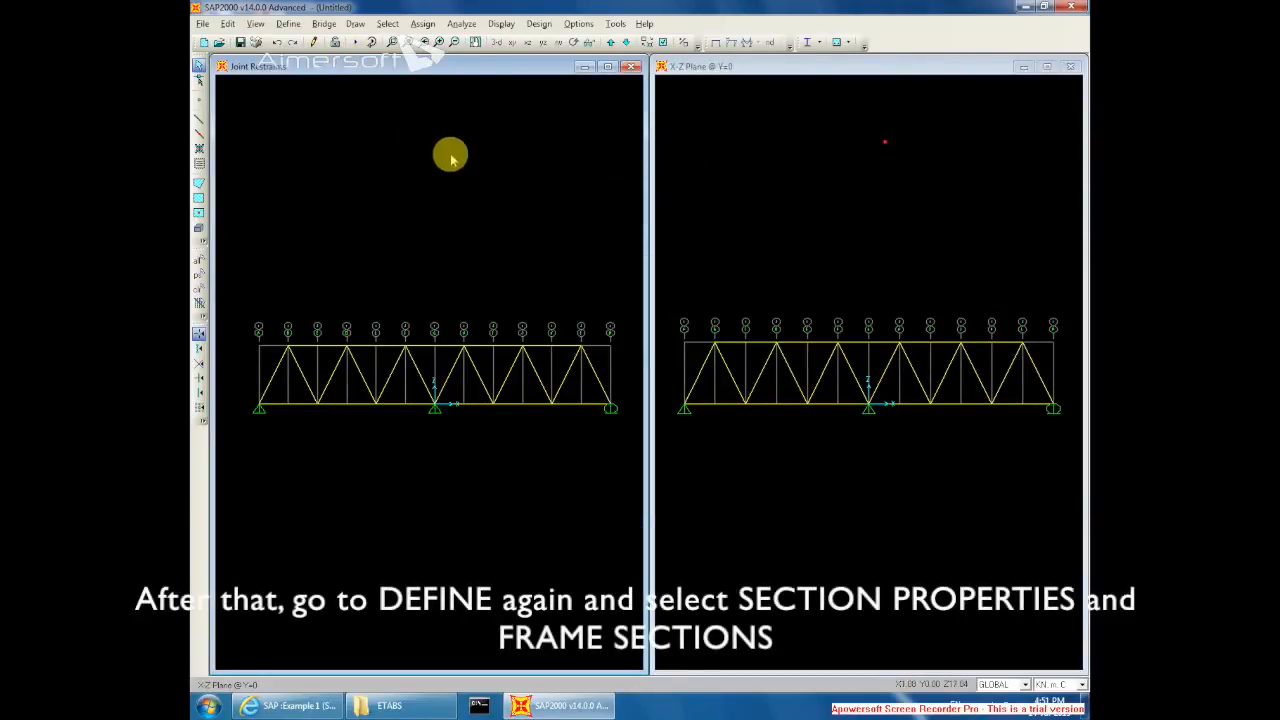
Step: Start importing a new frame section property with the steel Channel shape
click(288, 23)
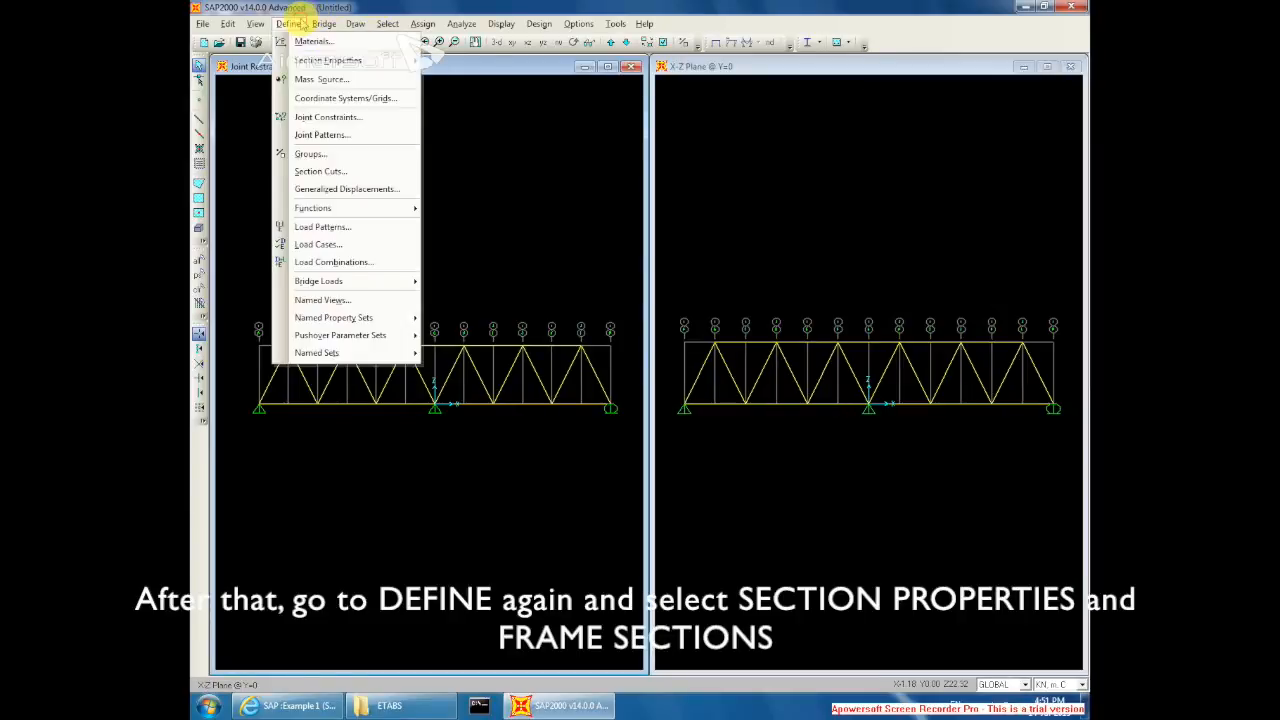
mouse_move(333, 61)
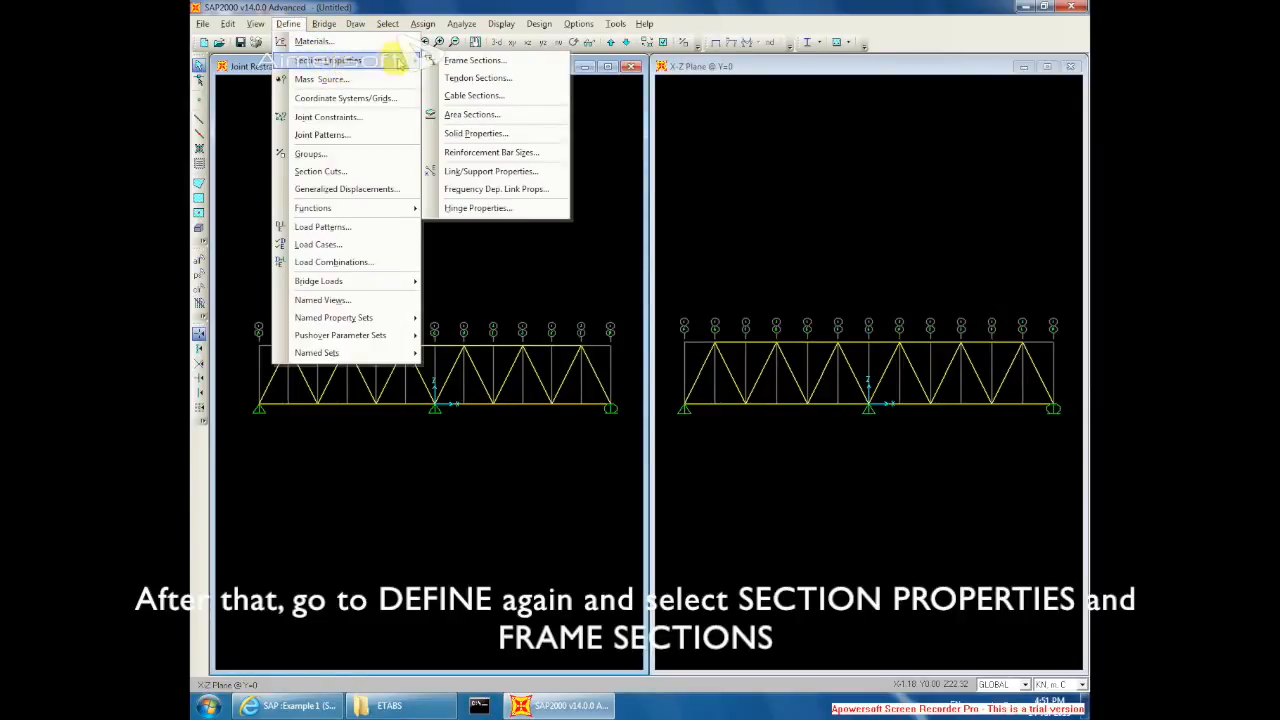
click(472, 61)
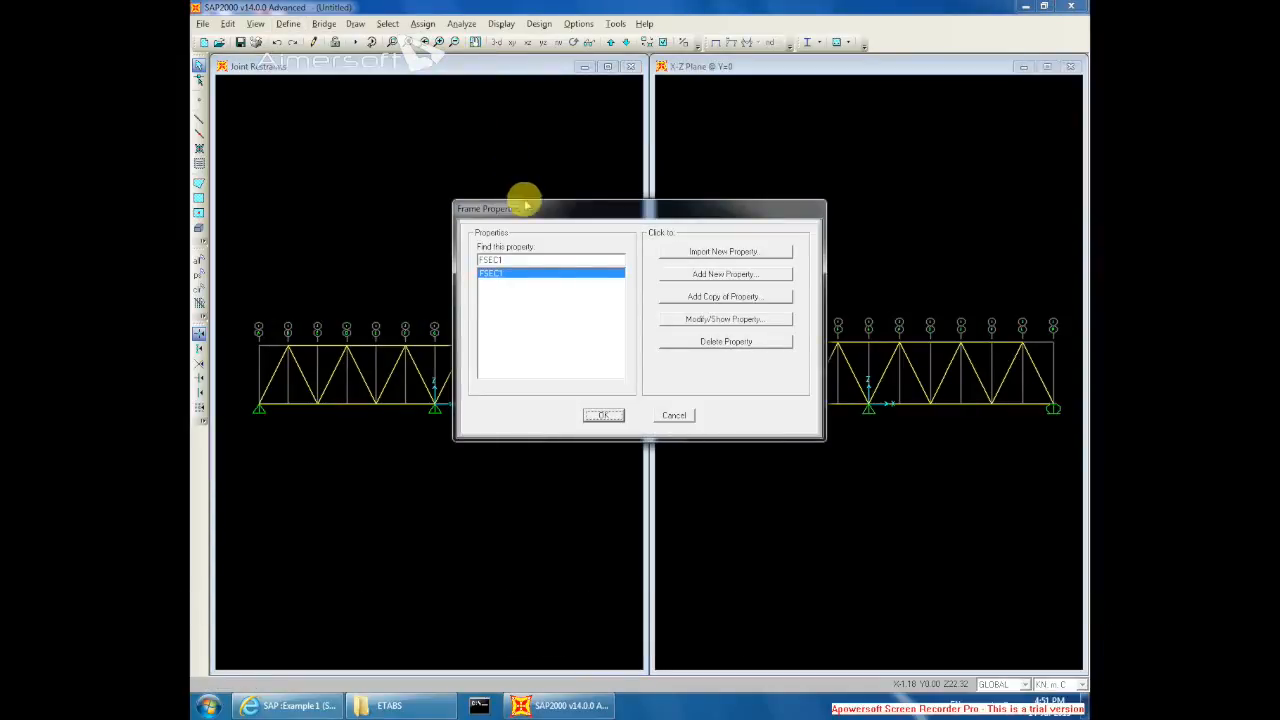
click(715, 253)
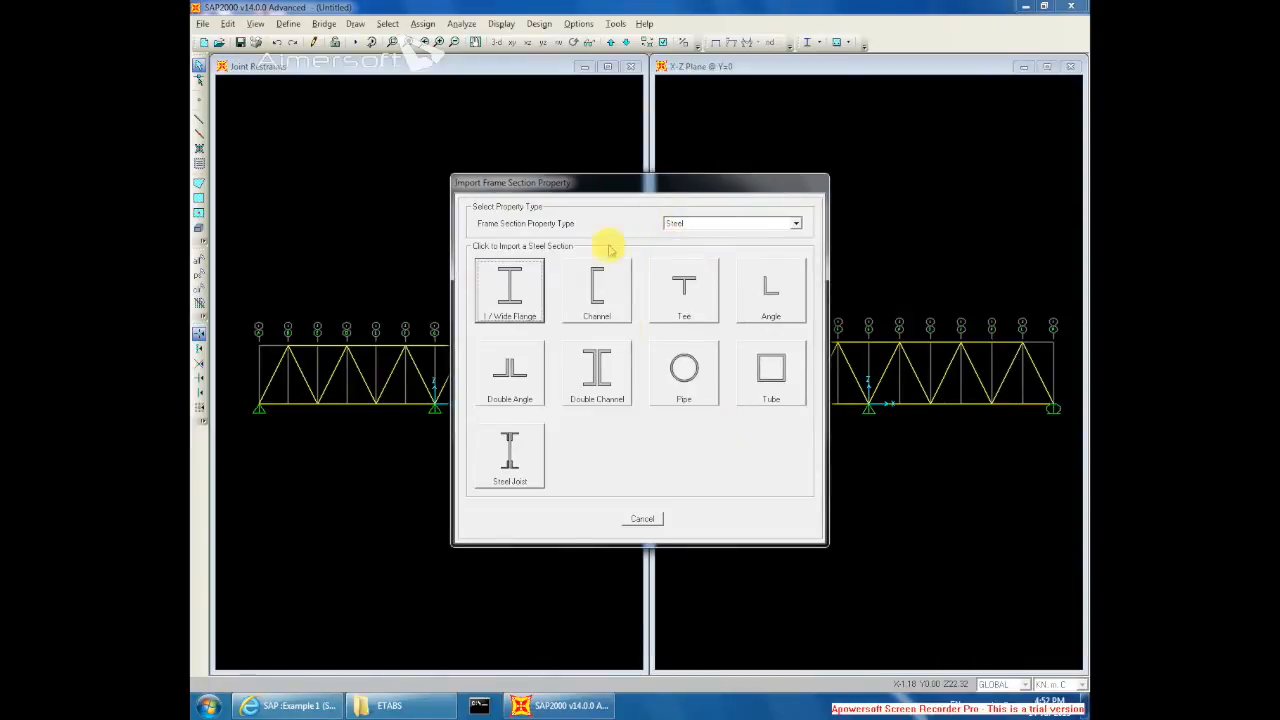
click(600, 290)
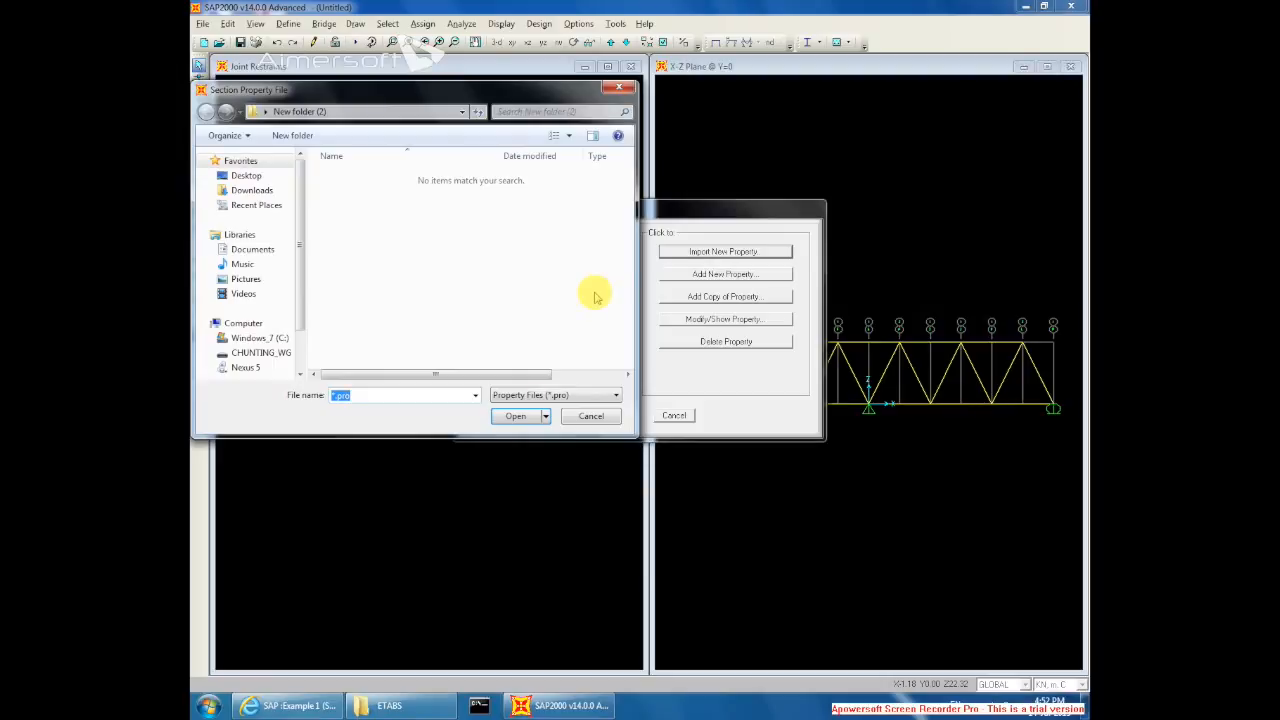
Step: Open the section property file AISC.PRO from Program Files\Computers and Structures\SAP2000 14 on drive C
click(246, 175)
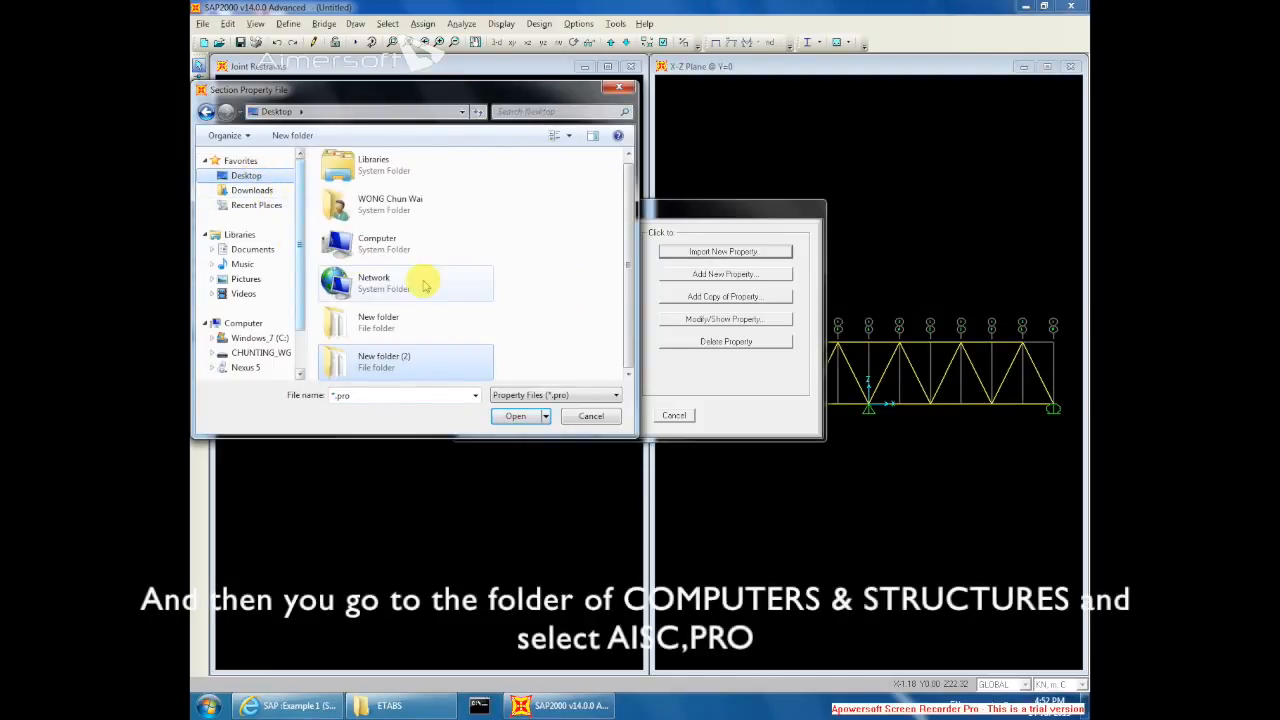
scroll(424, 286, down, 1)
click(368, 115)
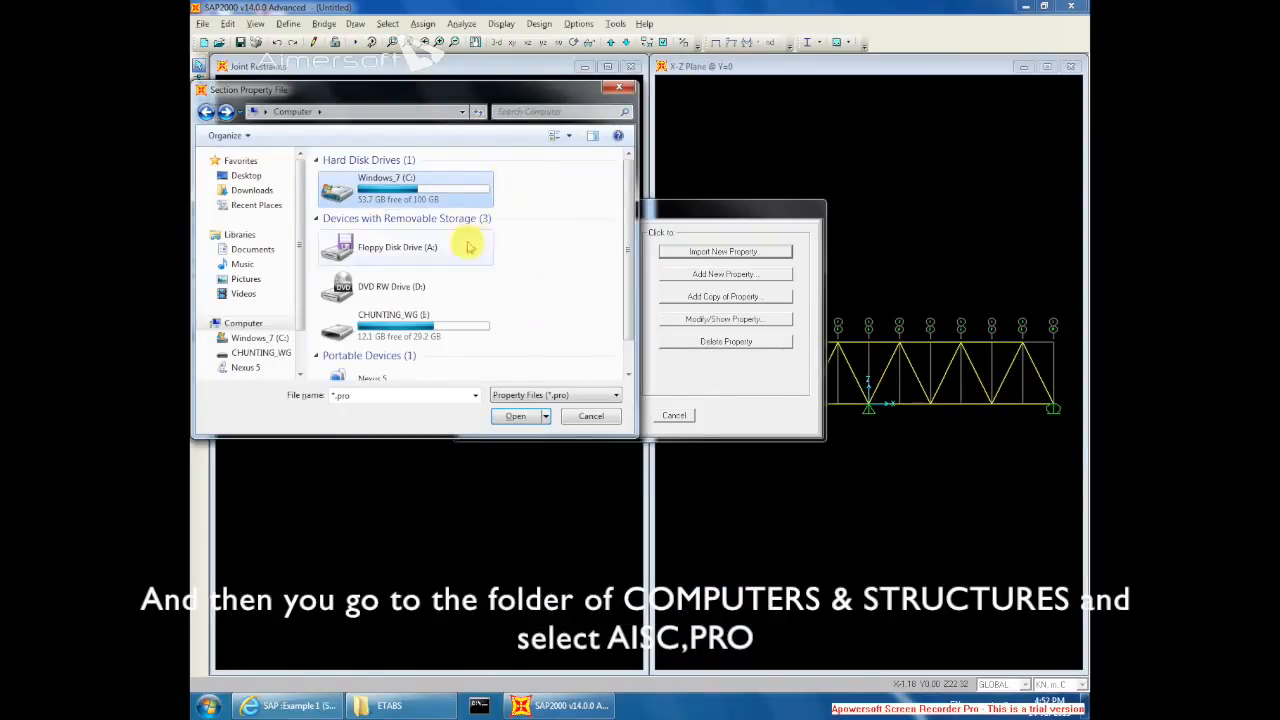
click(246, 175)
double_click(352, 250)
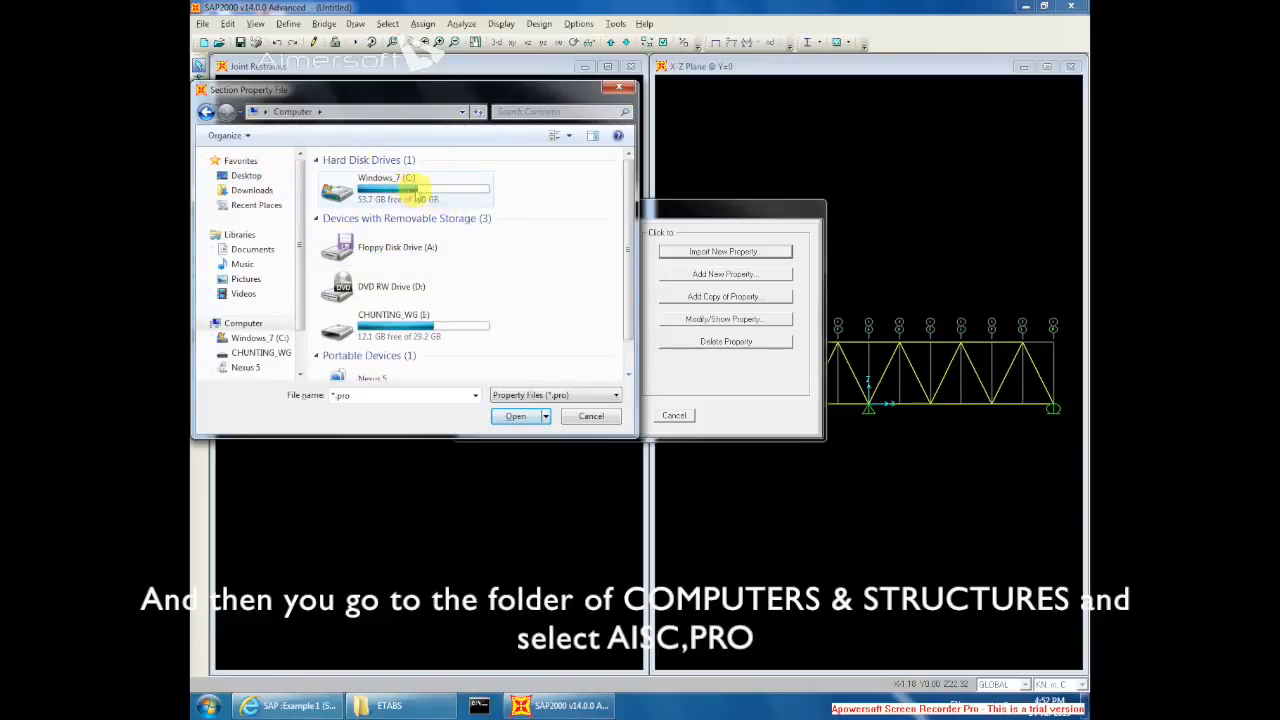
double_click(410, 188)
double_click(390, 205)
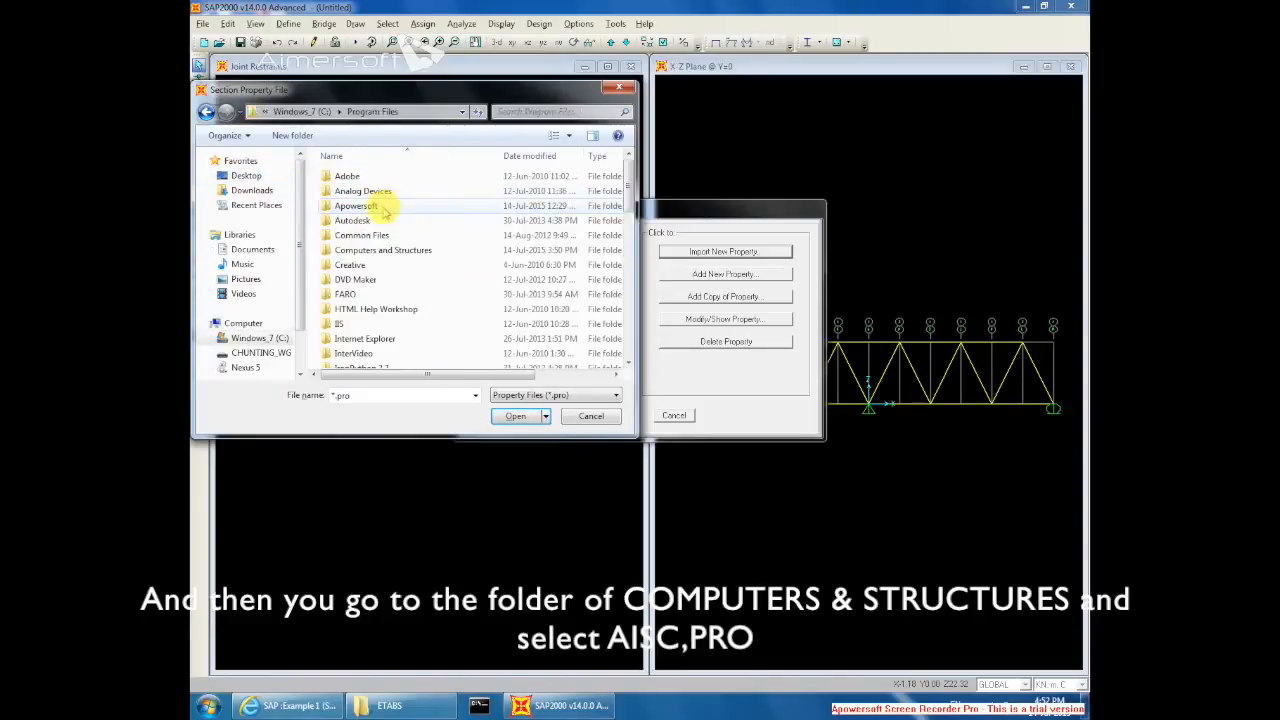
click(410, 253)
double_click(410, 253)
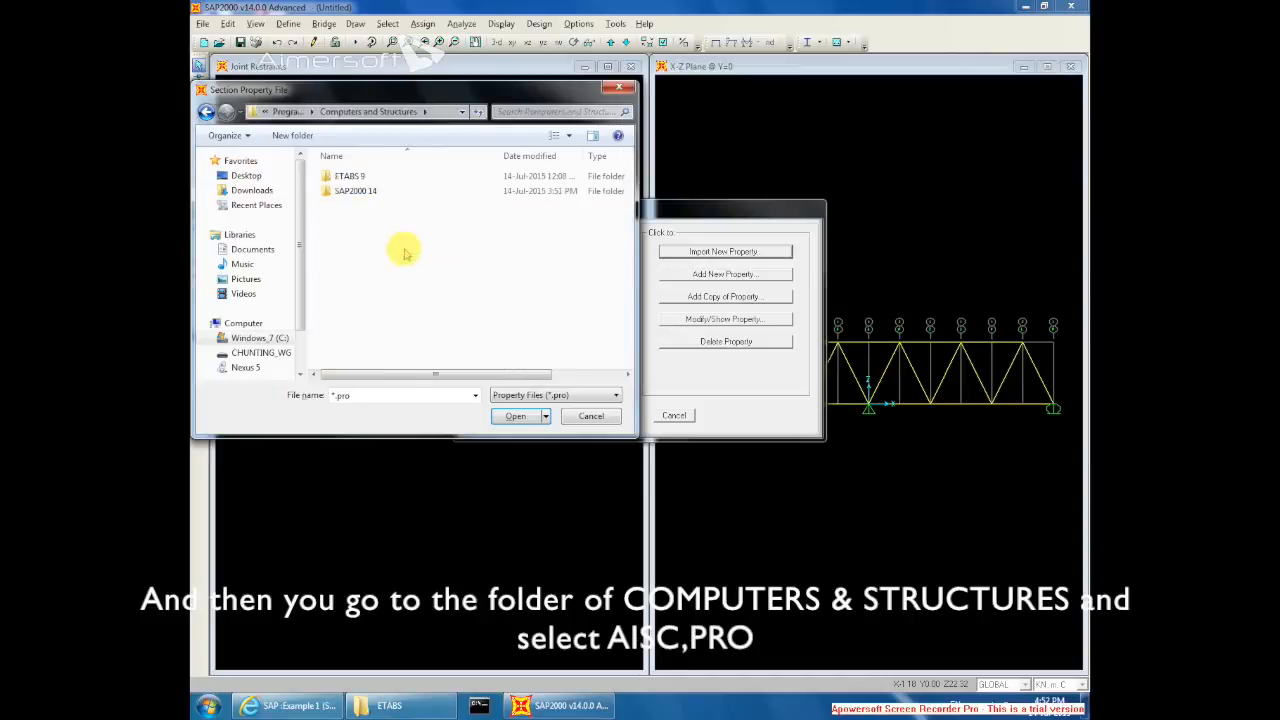
click(374, 194)
double_click(374, 192)
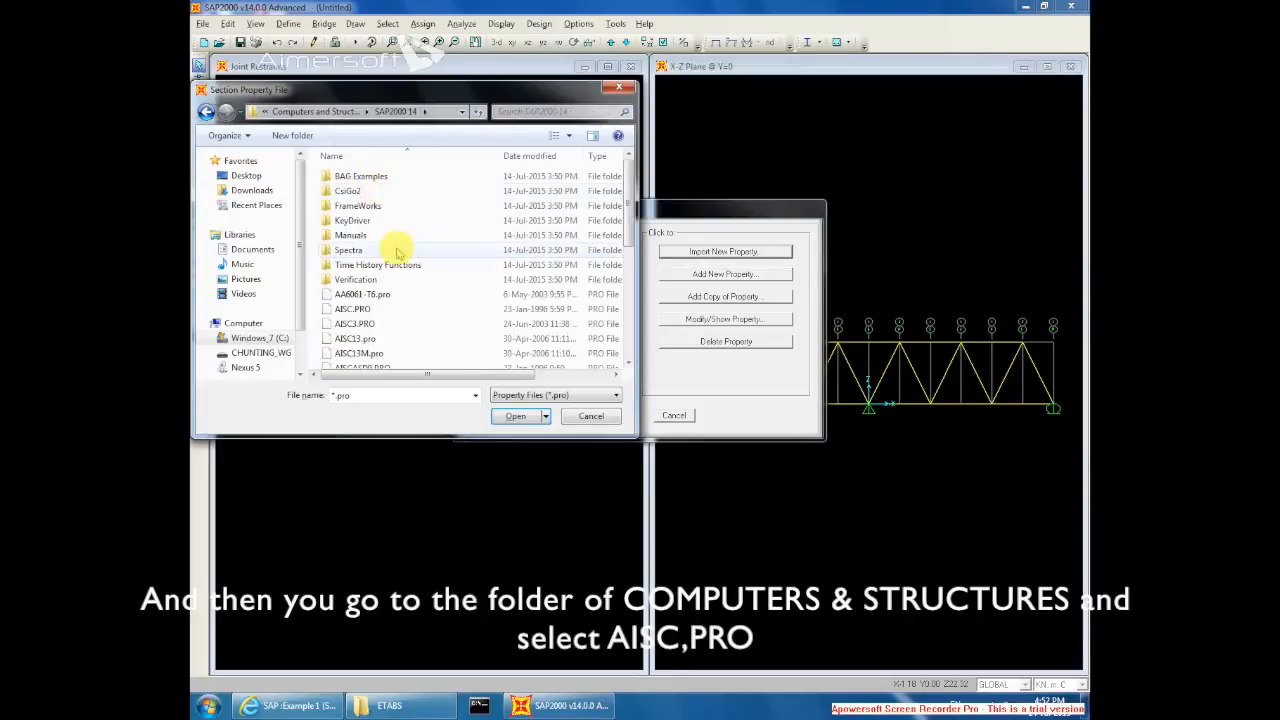
click(352, 309)
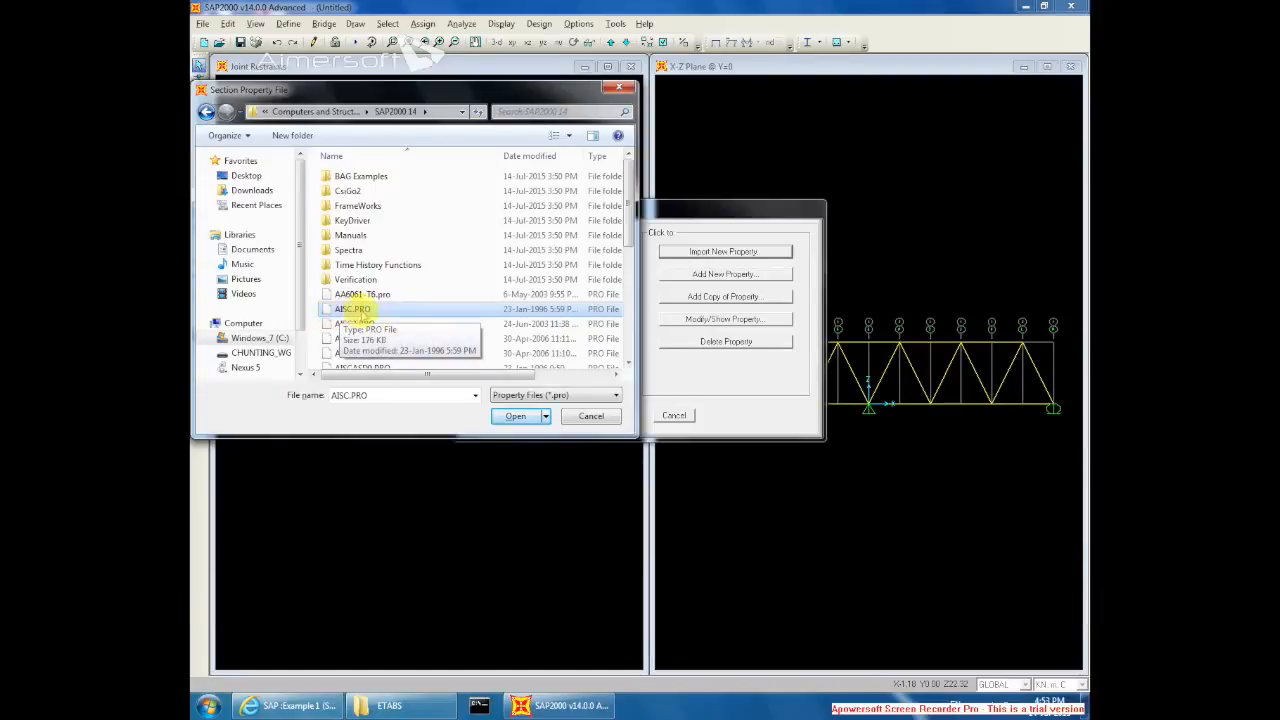
click(510, 415)
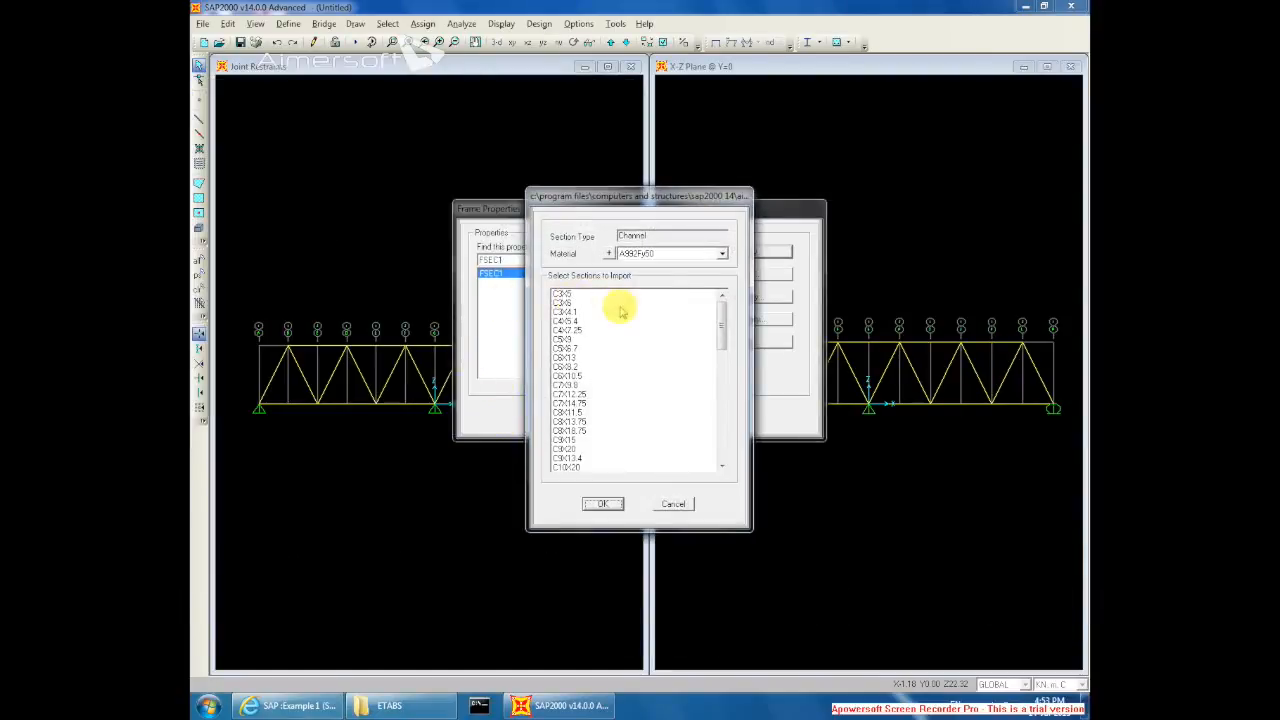
Step: Choose the C10X20 channel from the section list and import it
click(604, 296)
click(608, 378)
click(608, 439)
click(652, 367)
click(722, 368)
mouse_move(722, 368)
mouse_down()
mouse_move(722, 455)
mouse_move(723, 337)
mouse_move(722, 355)
mouse_up()
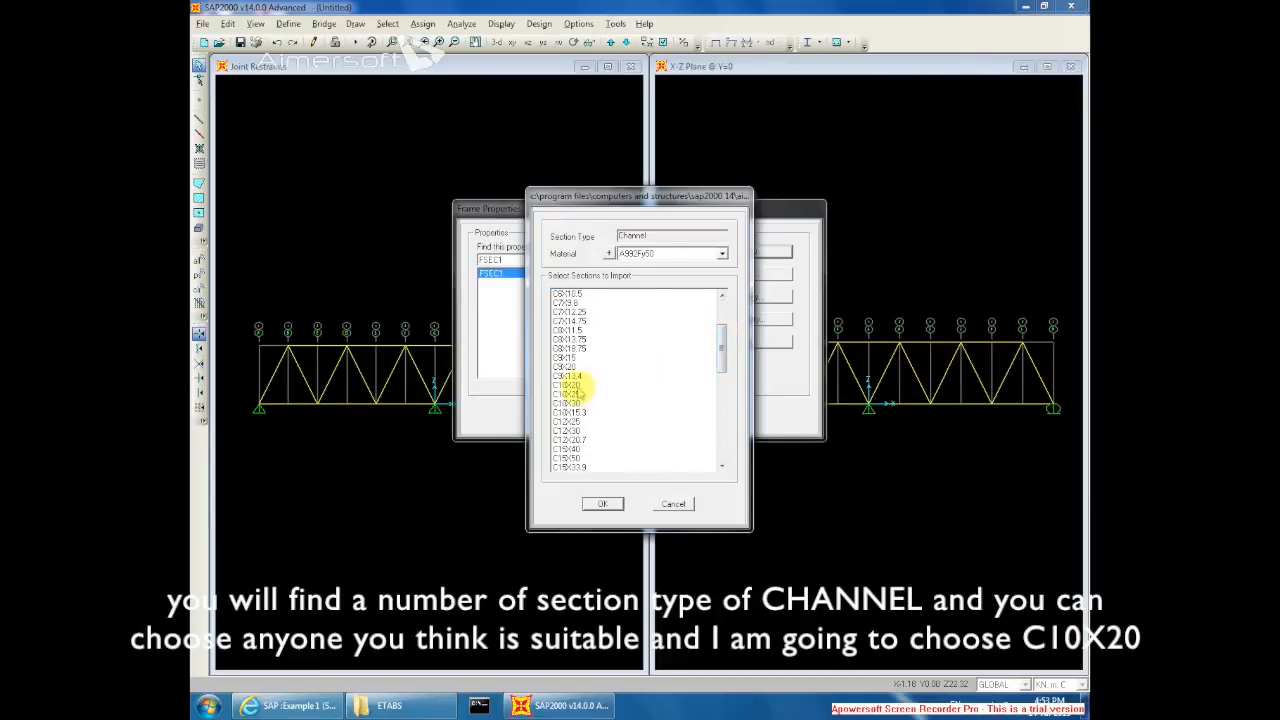
click(580, 386)
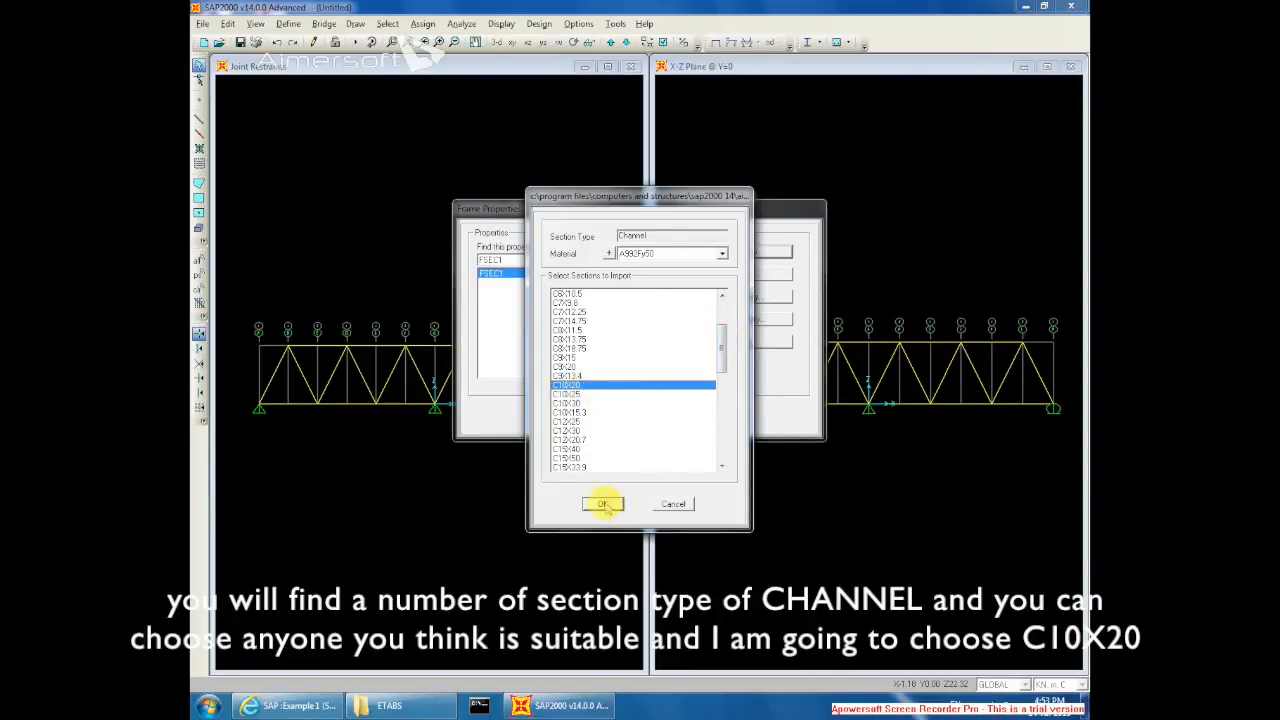
click(603, 503)
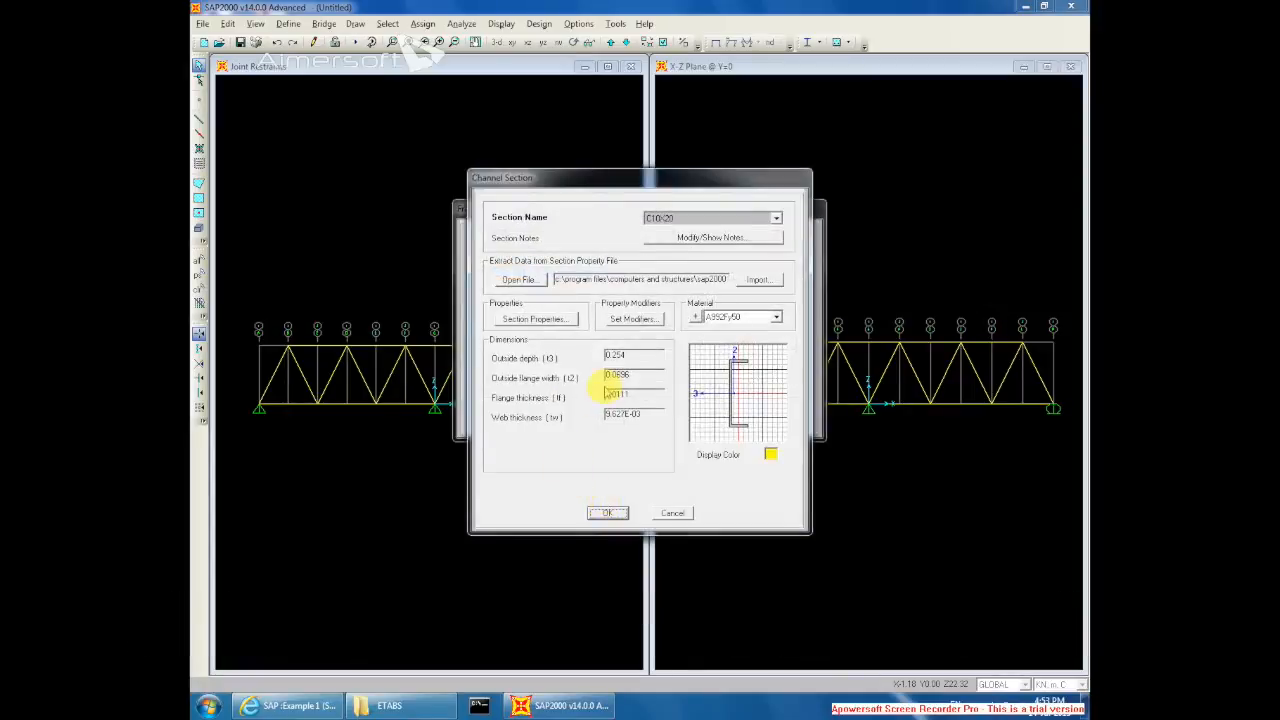
Step: Set the C10X20 section's material to STEEL, check its section properties and accept the frame property definition
click(744, 318)
click(733, 352)
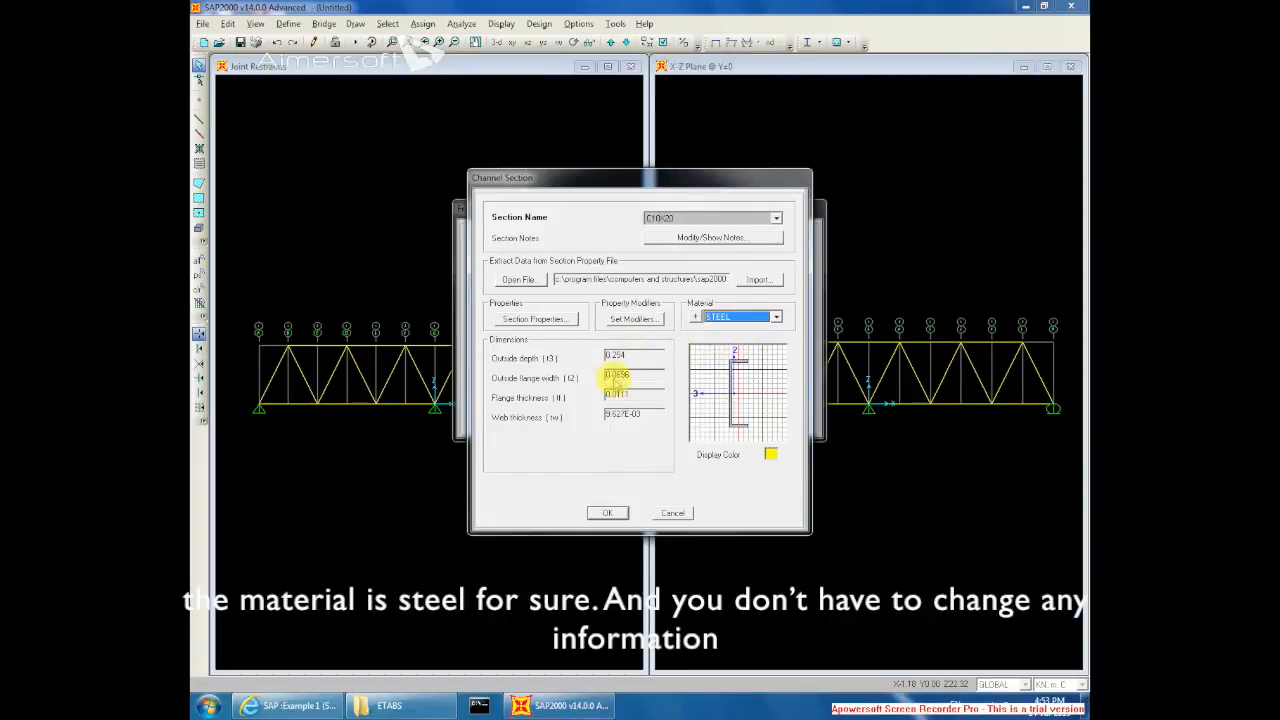
click(560, 320)
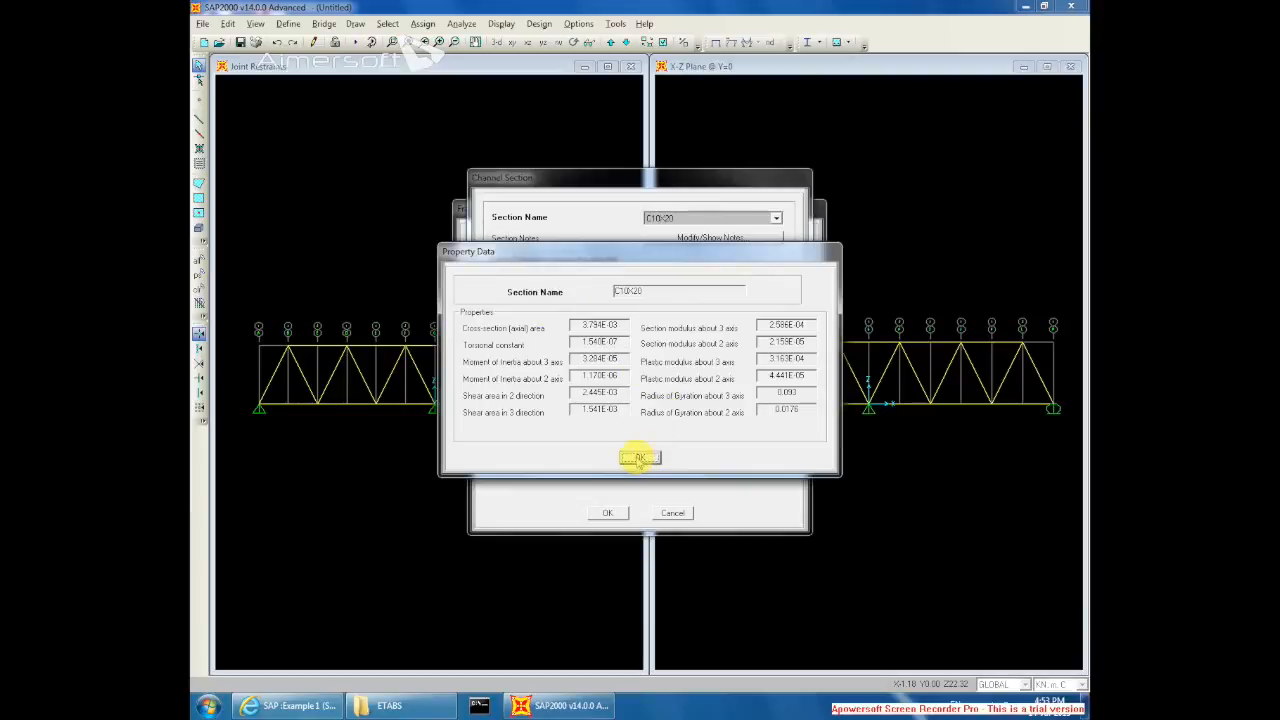
click(640, 458)
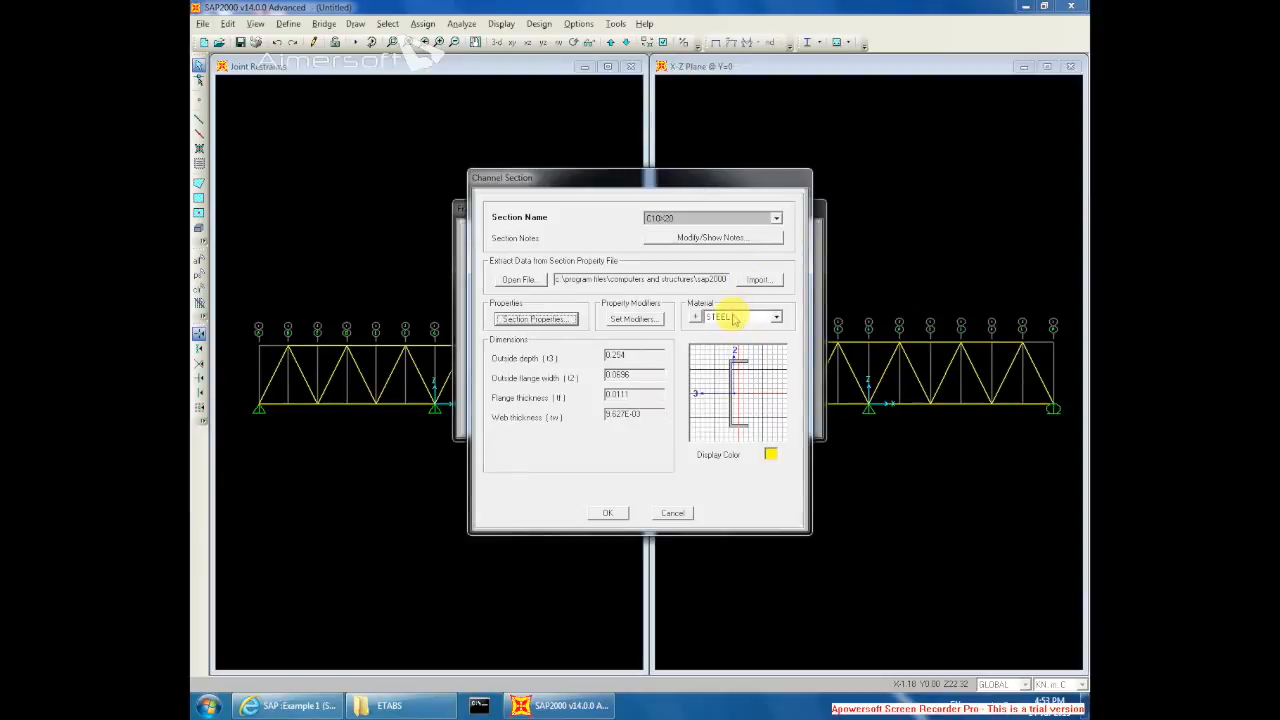
click(607, 513)
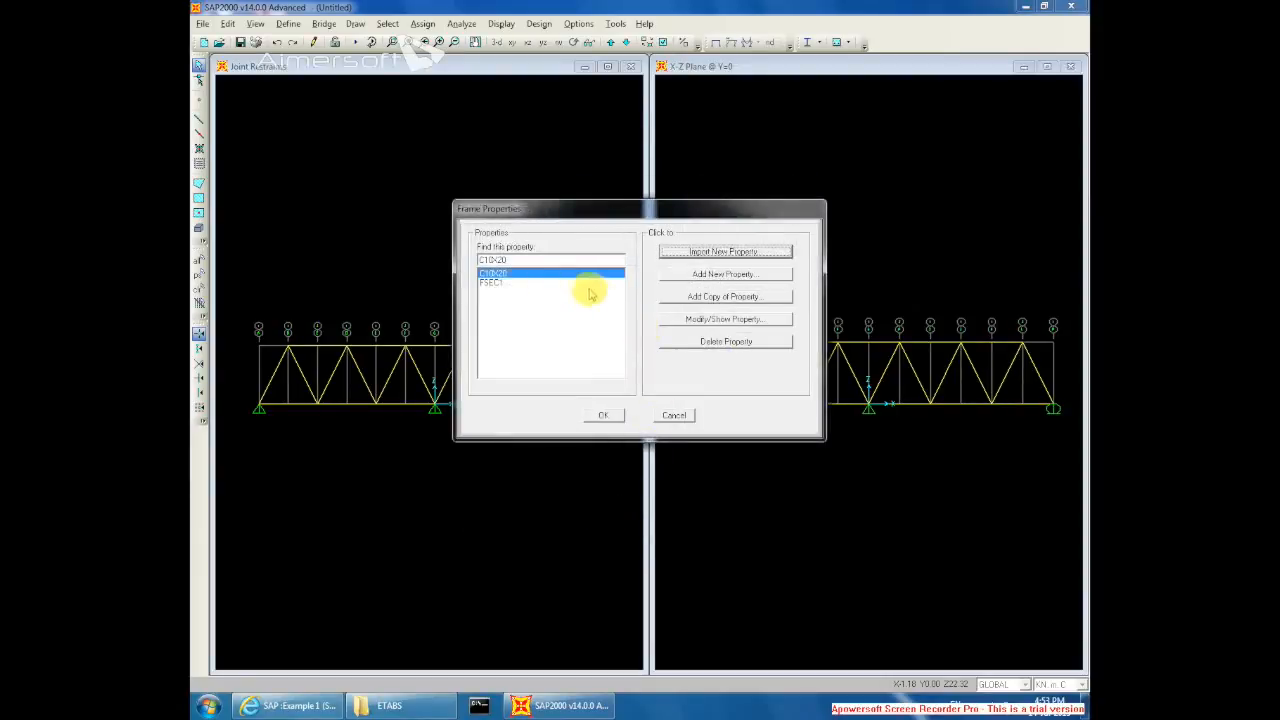
click(494, 273)
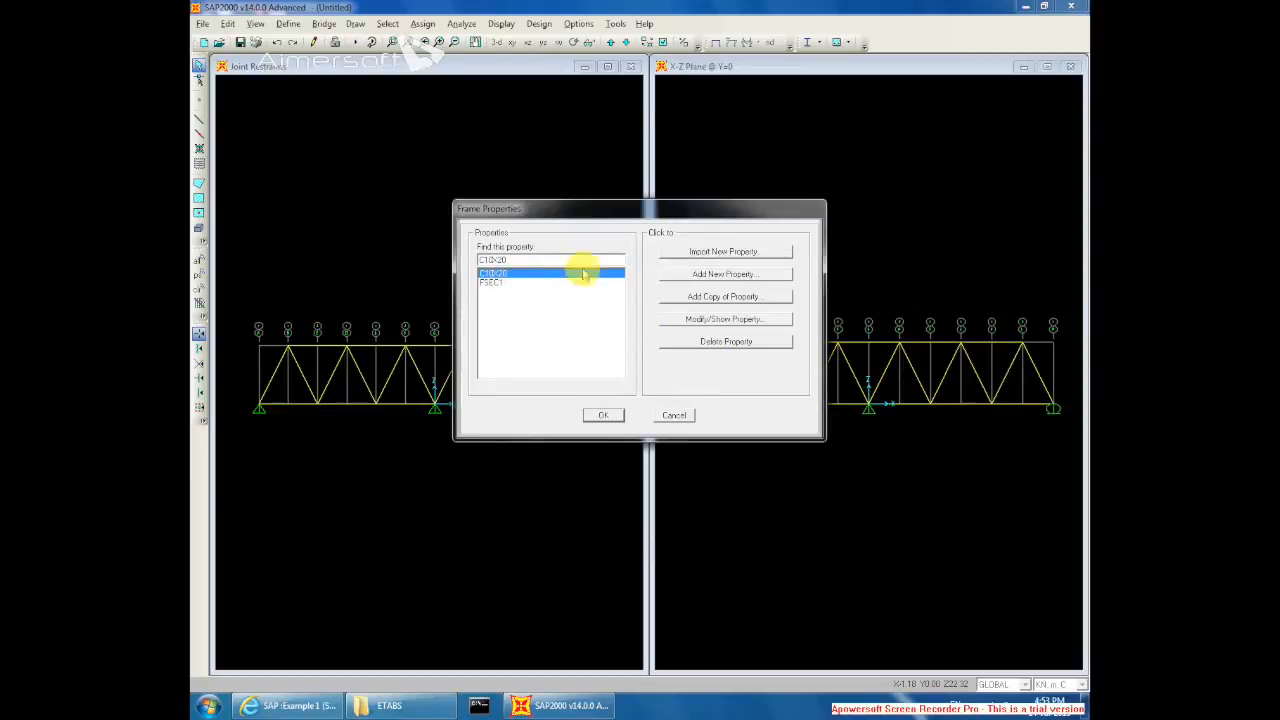
click(596, 415)
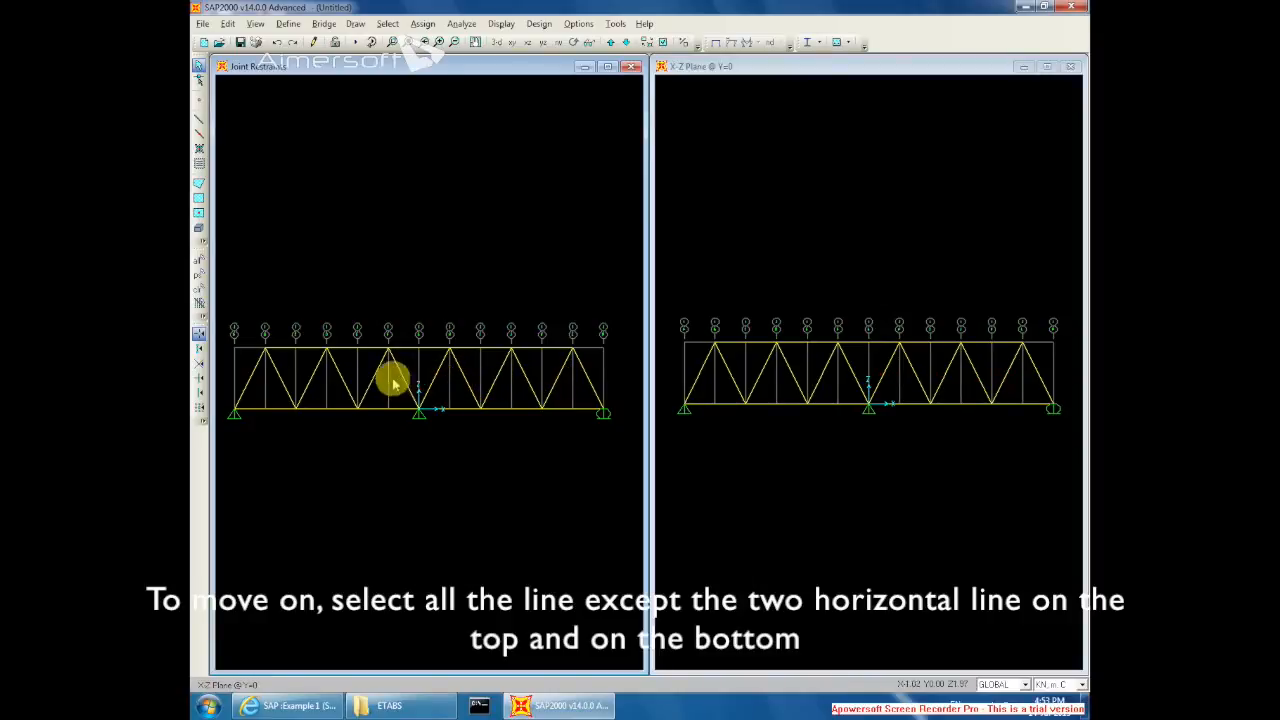
Step: Assign the C10X20 frame section to all diagonal members of the truss, leaving out the horizontal top and bottom chords
click(248, 385)
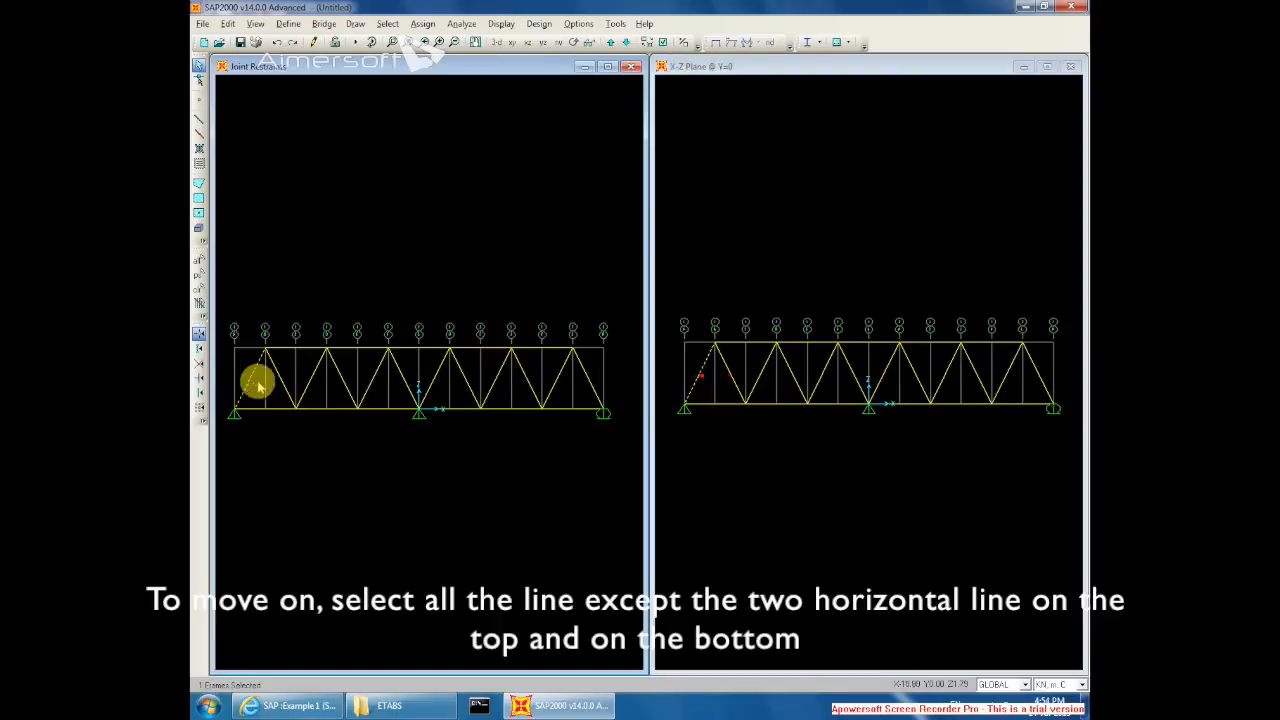
click(342, 380)
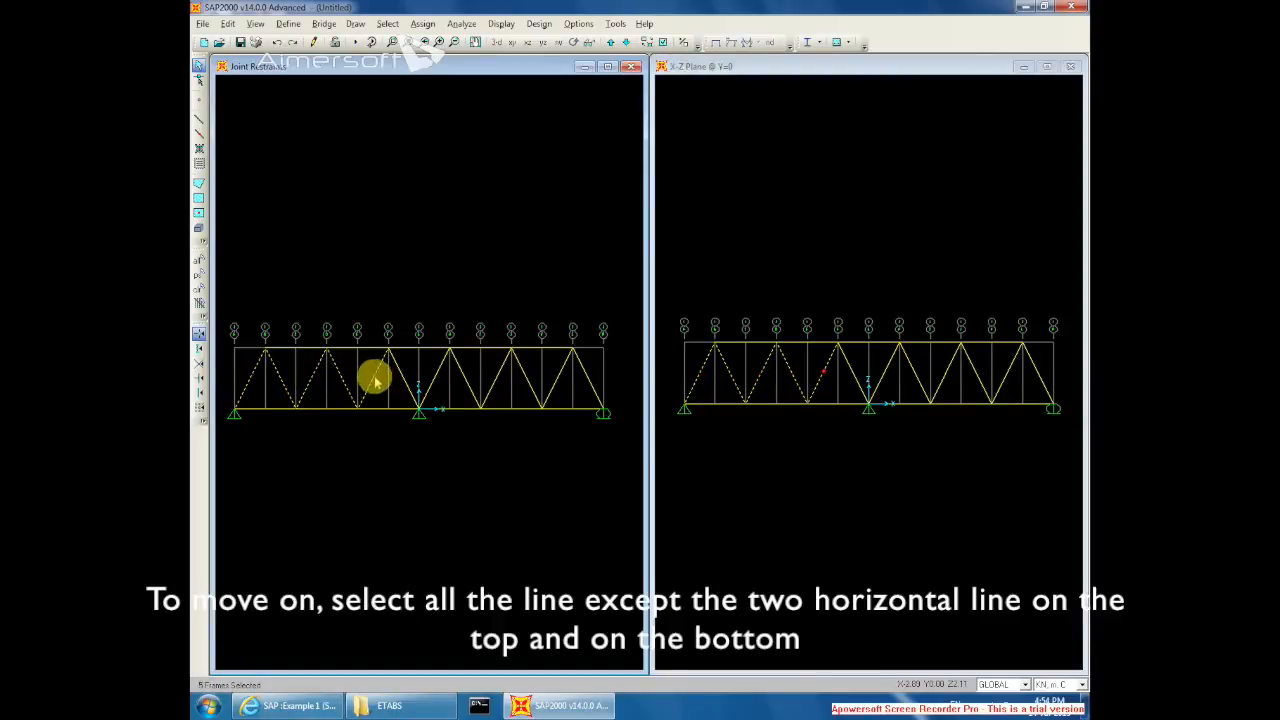
click(400, 372)
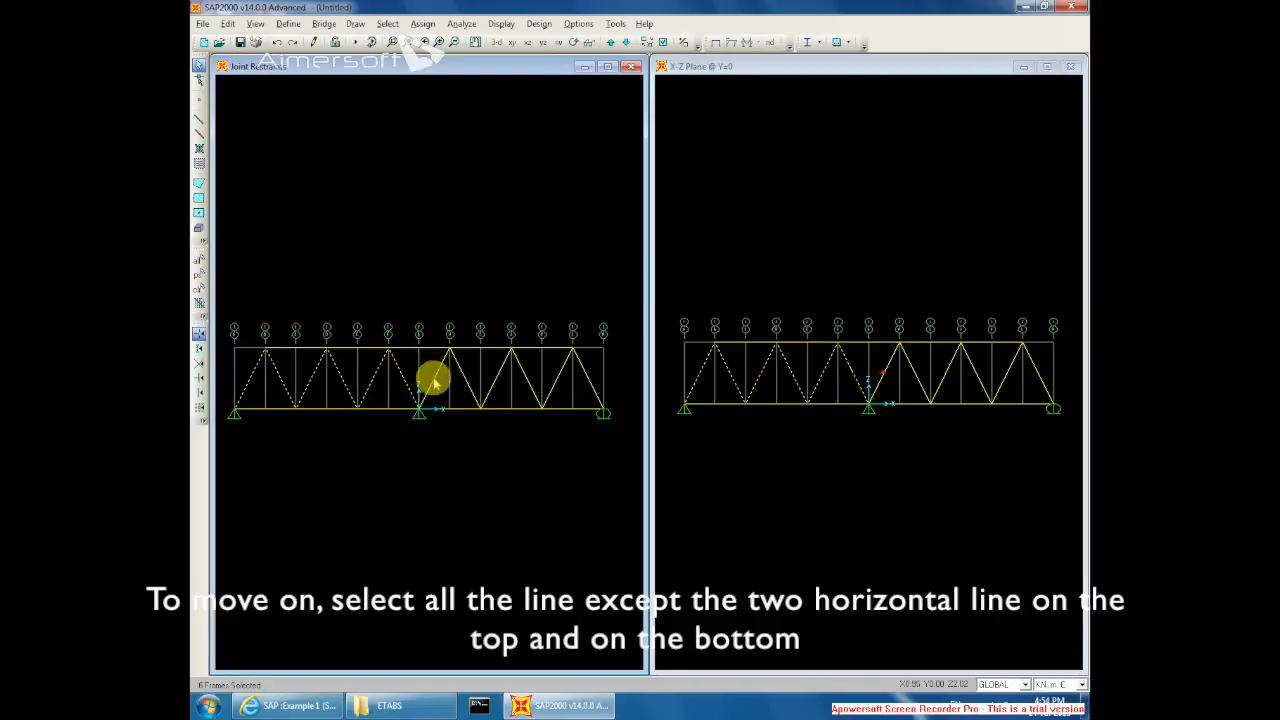
click(435, 383)
click(472, 382)
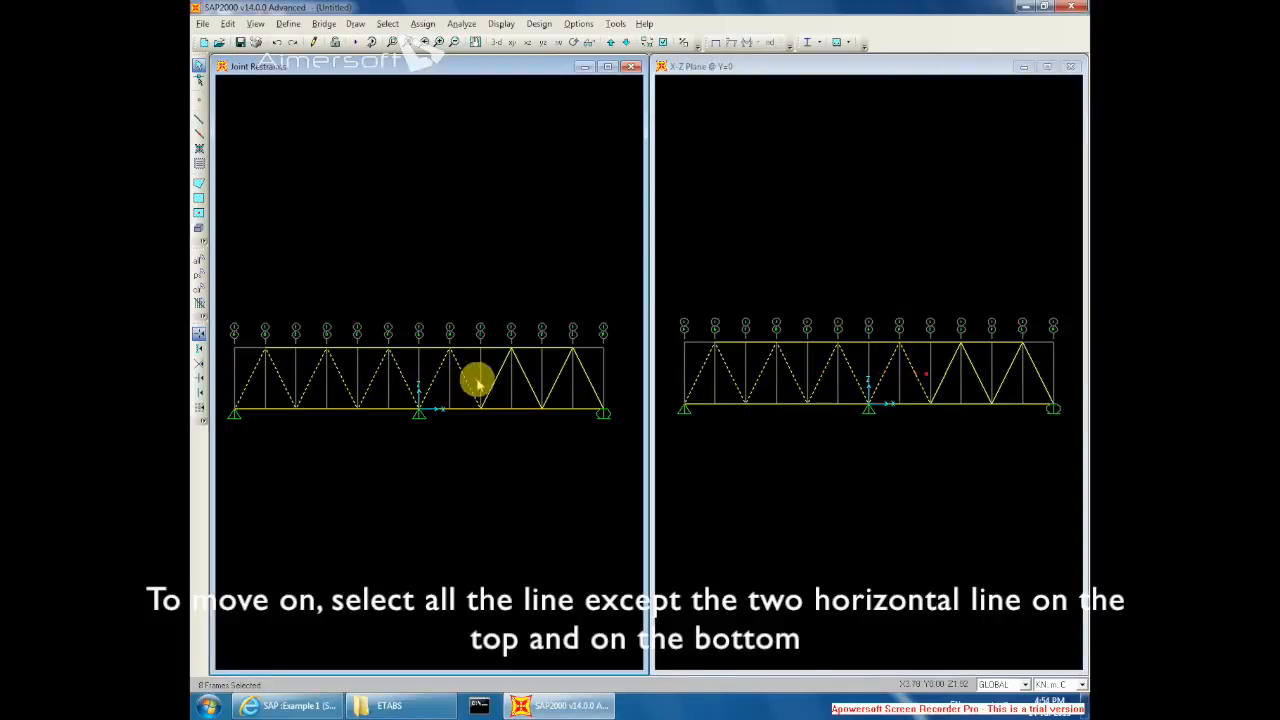
click(497, 381)
click(526, 374)
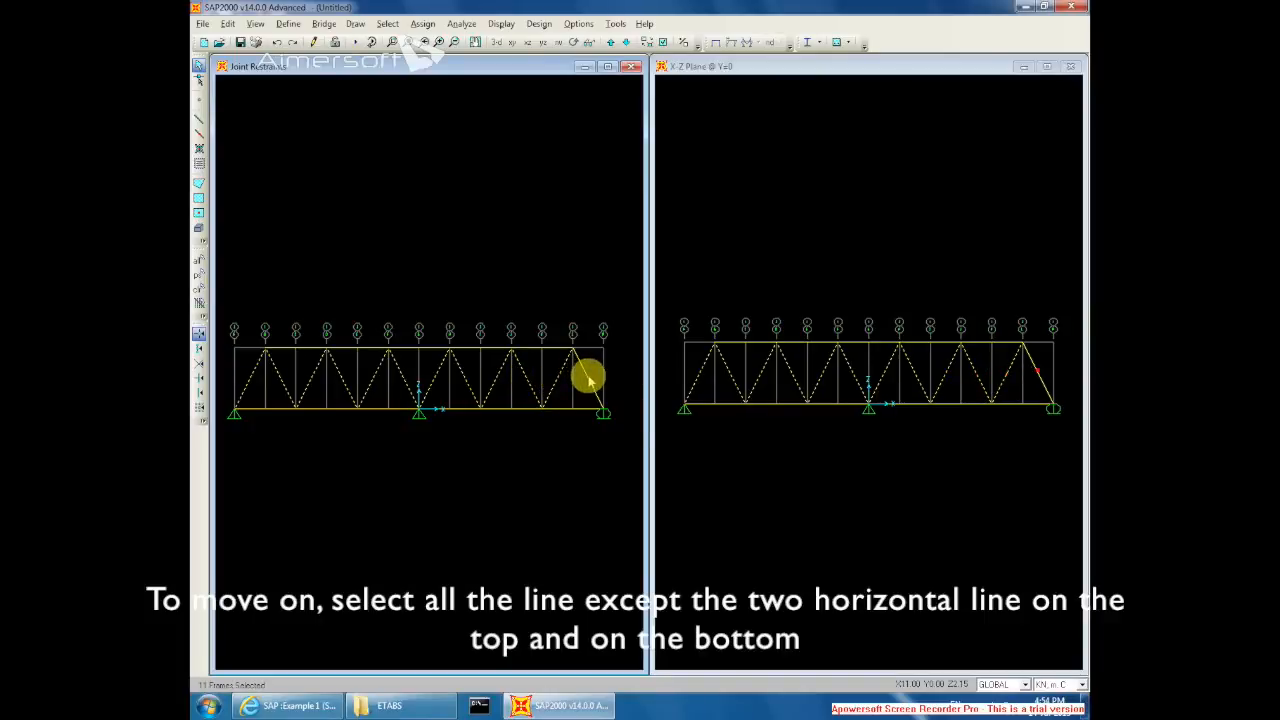
scroll(506, 363, up, 3)
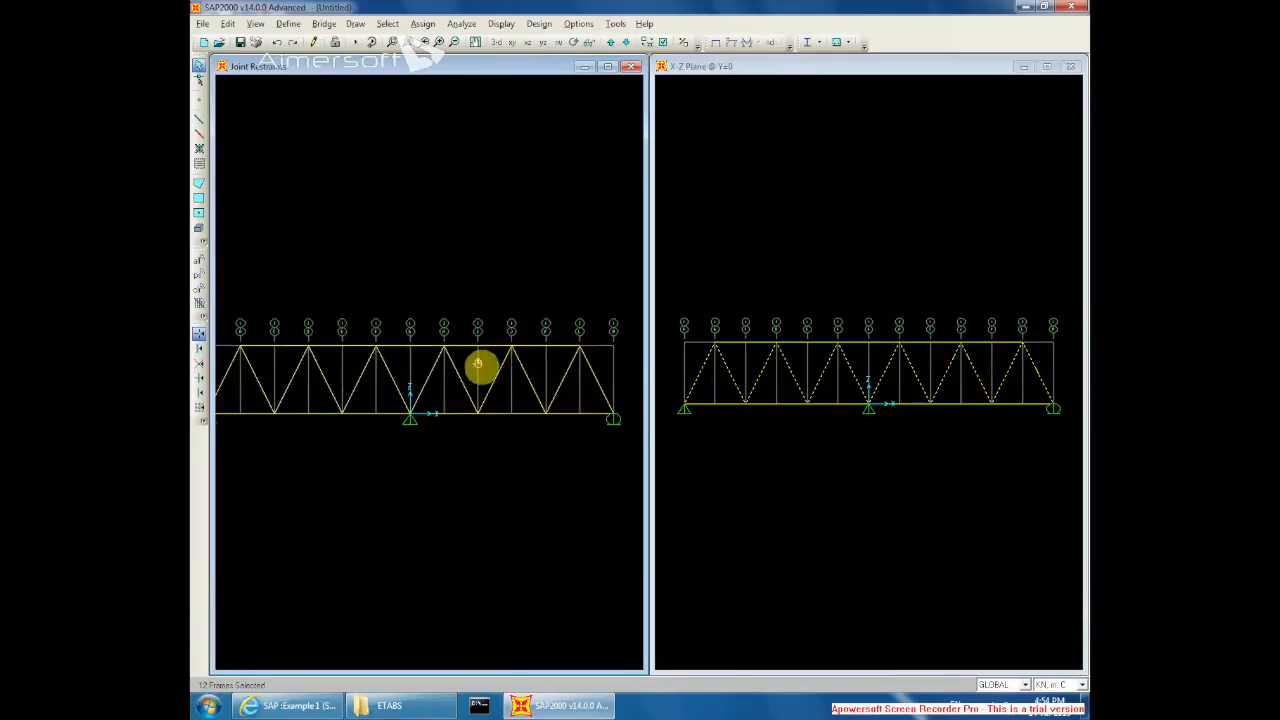
scroll(493, 369, down, 2)
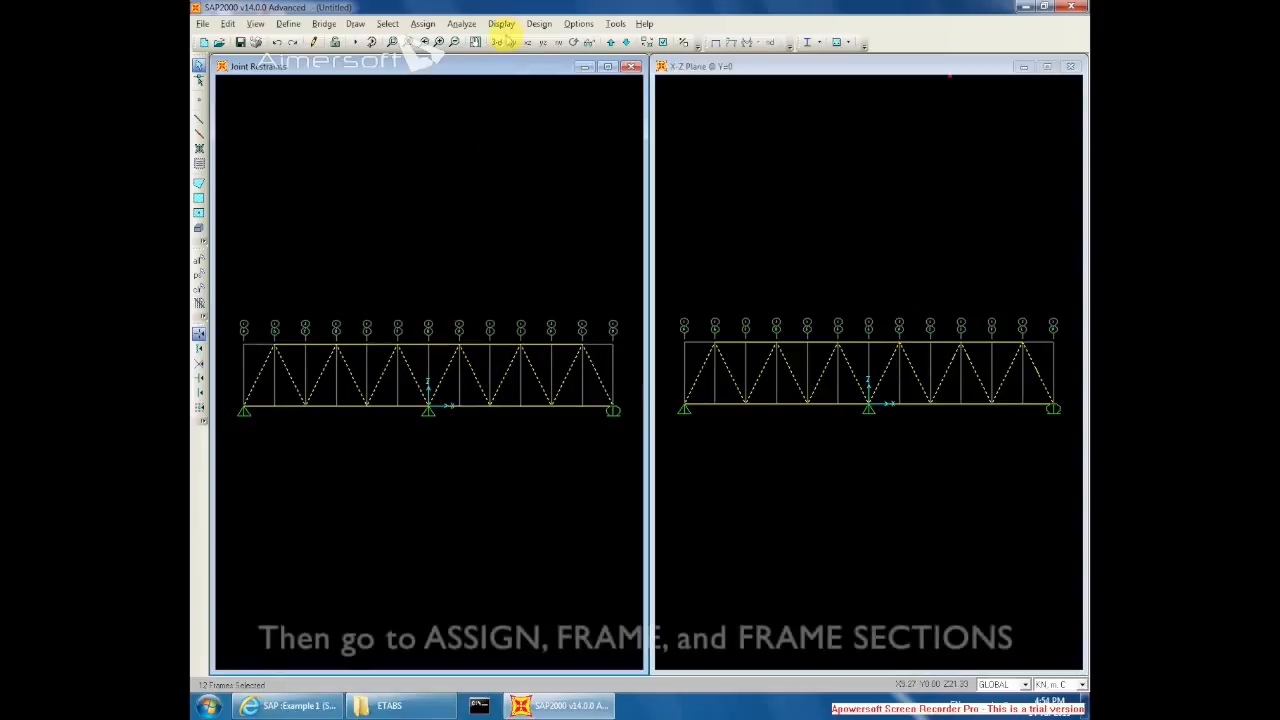
click(463, 24)
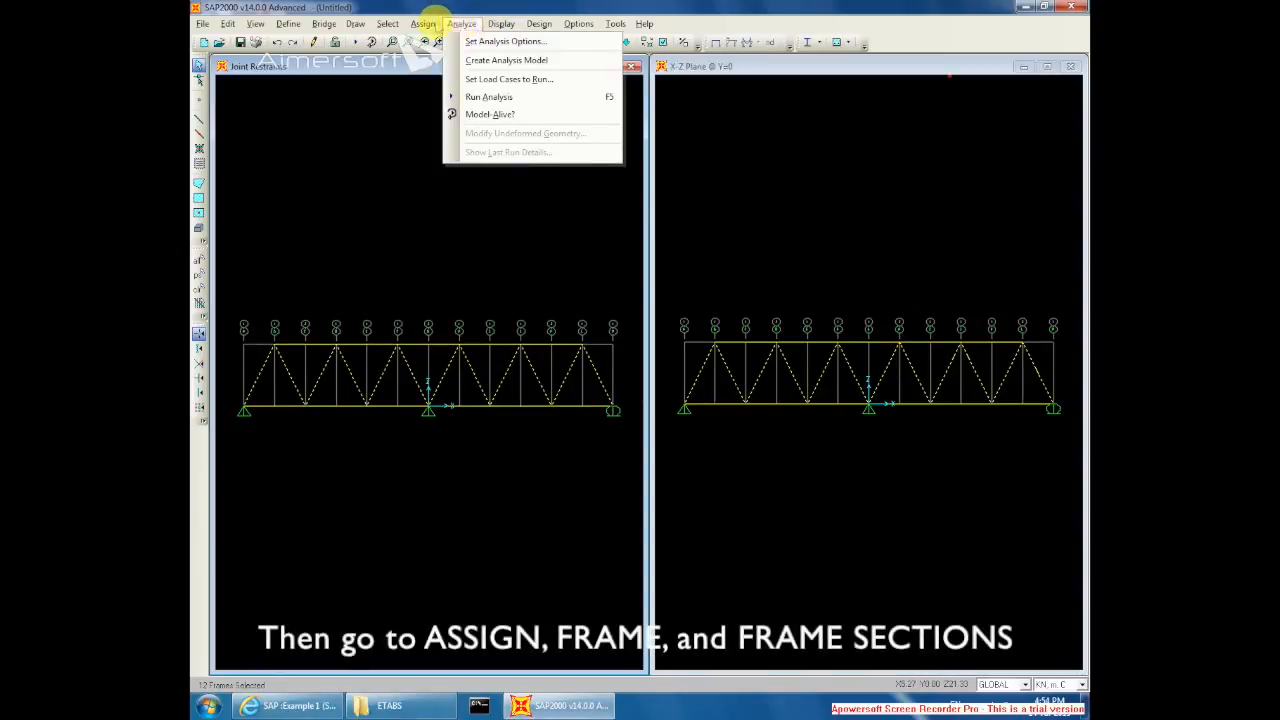
mouse_move(436, 30)
mouse_move(449, 62)
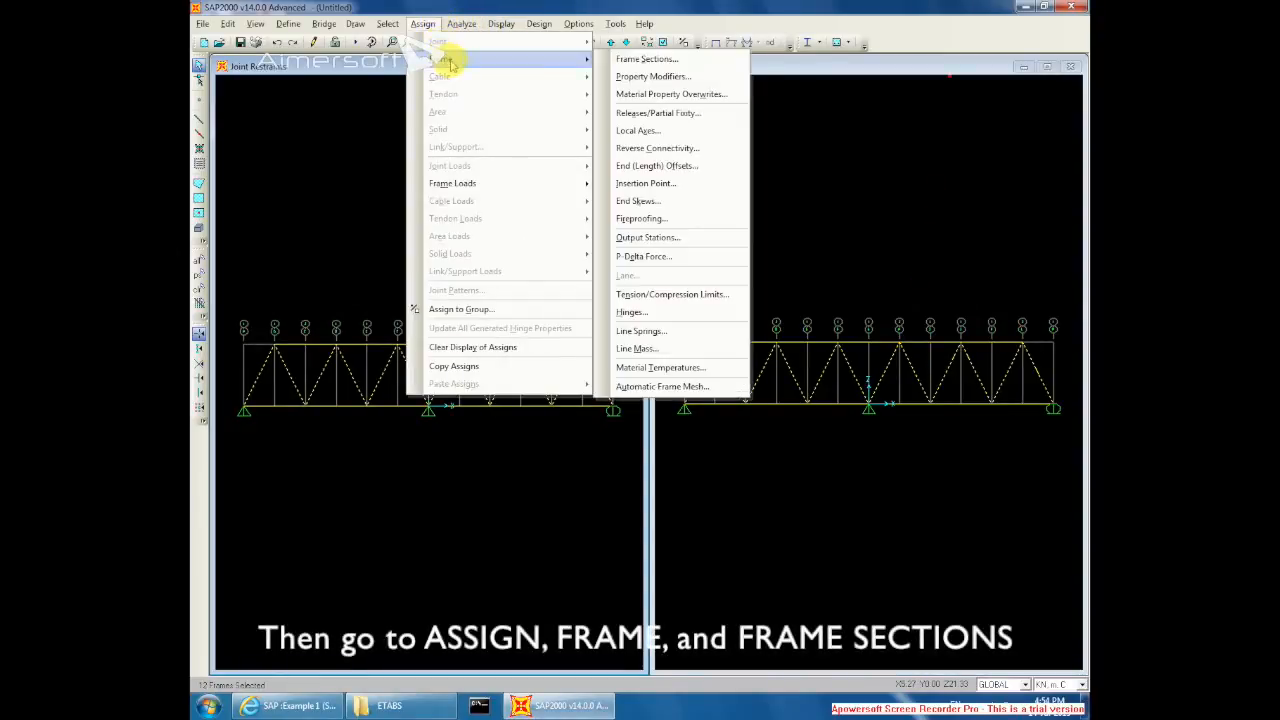
click(637, 62)
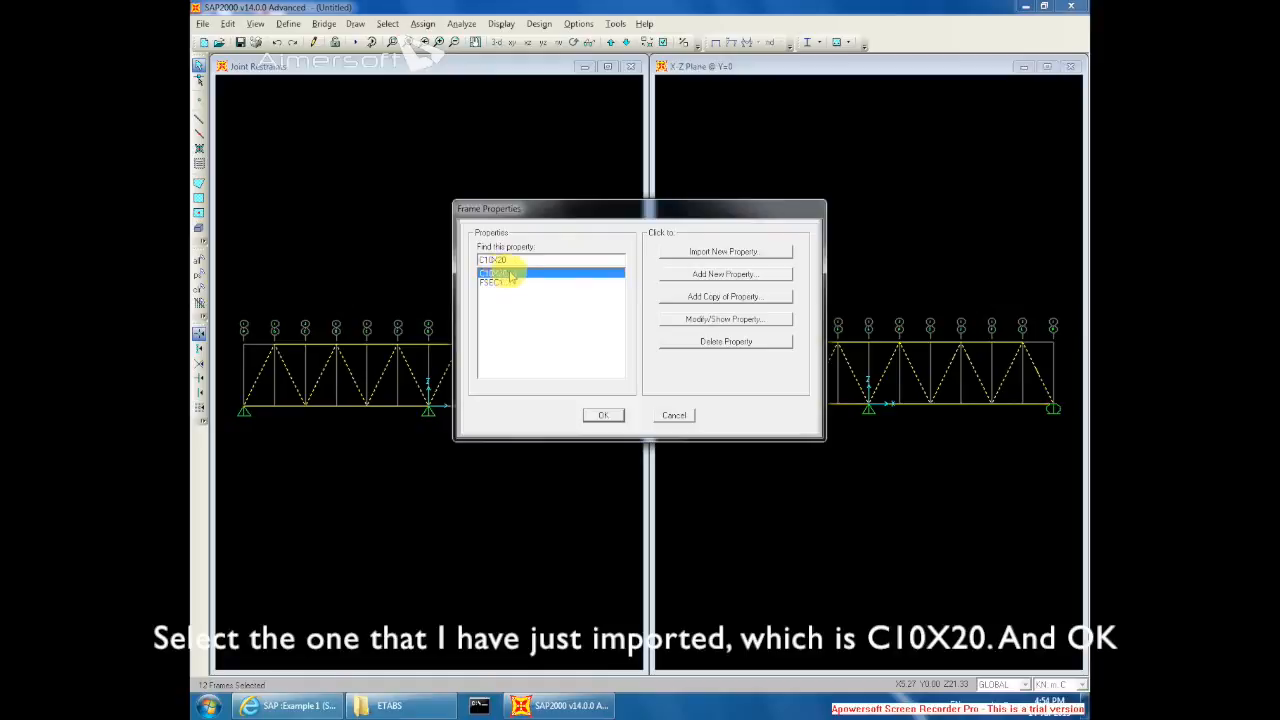
click(604, 416)
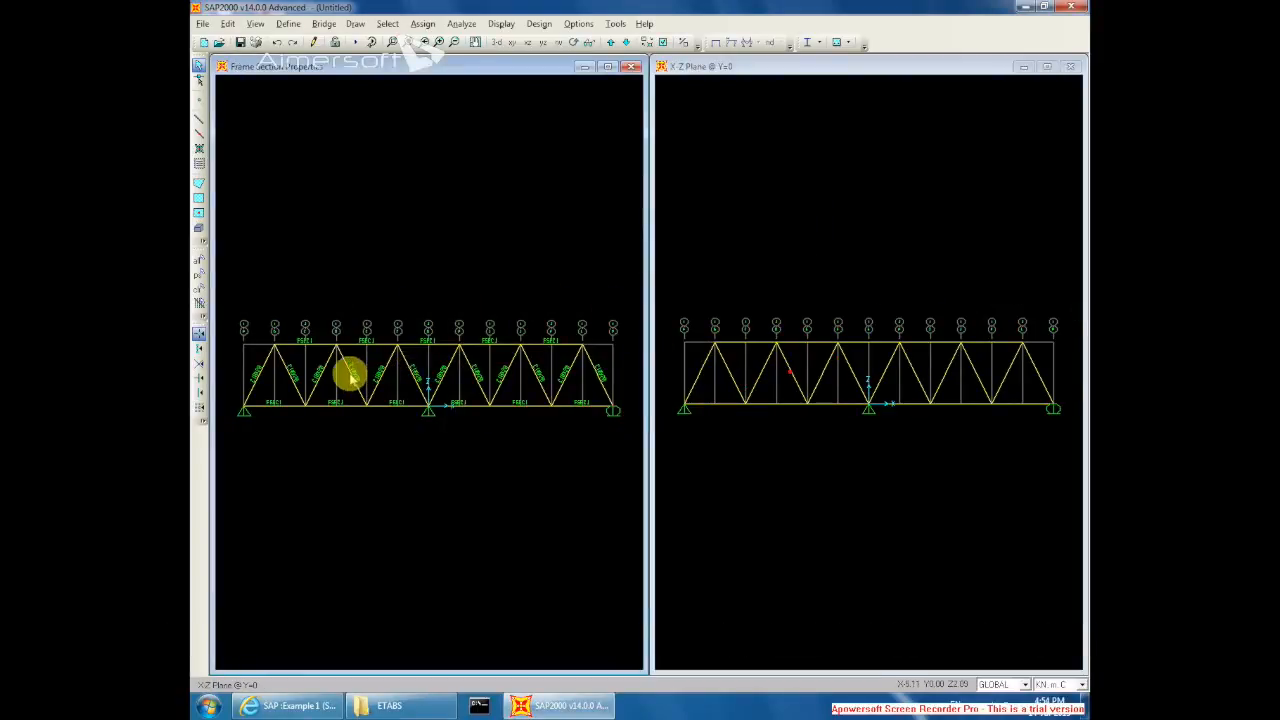
Step: Examine the section labels along the truss to check which frame section each diagonal and chord member carries
scroll(350, 377, up, 2)
scroll(348, 384, up, 4)
scroll(348, 384, up, 2)
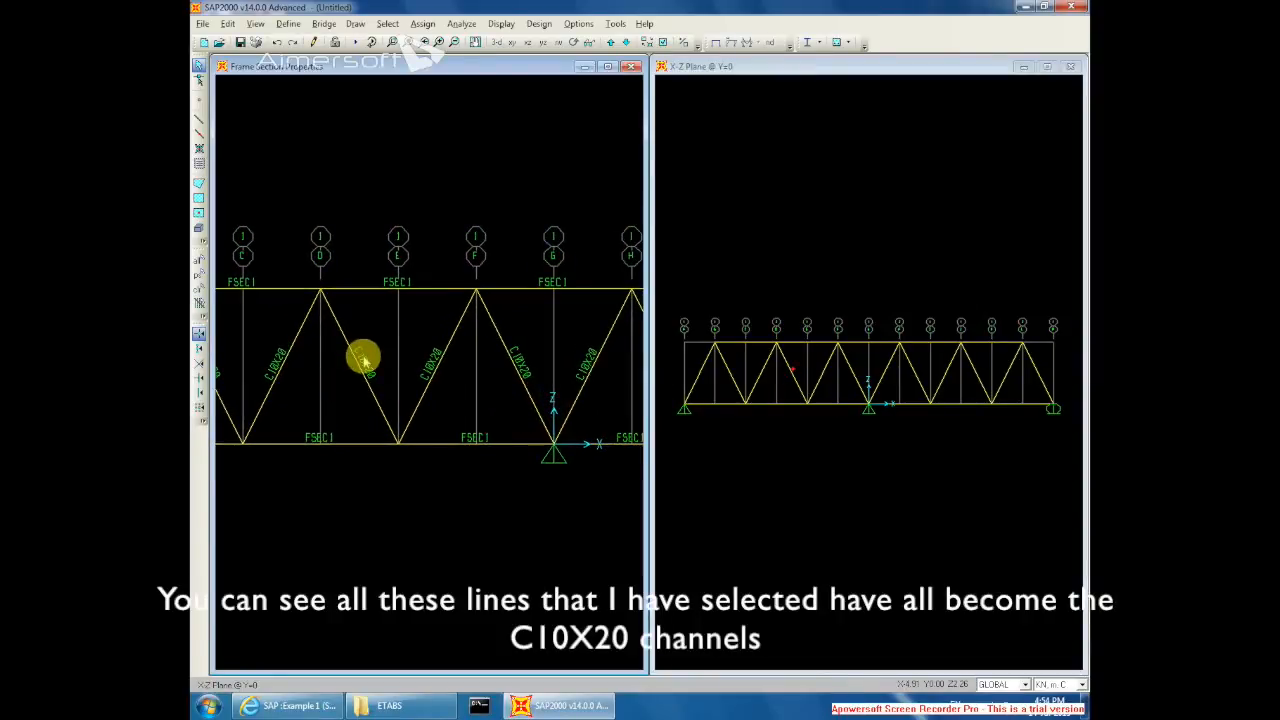
middle_drag(306, 373, 394, 381)
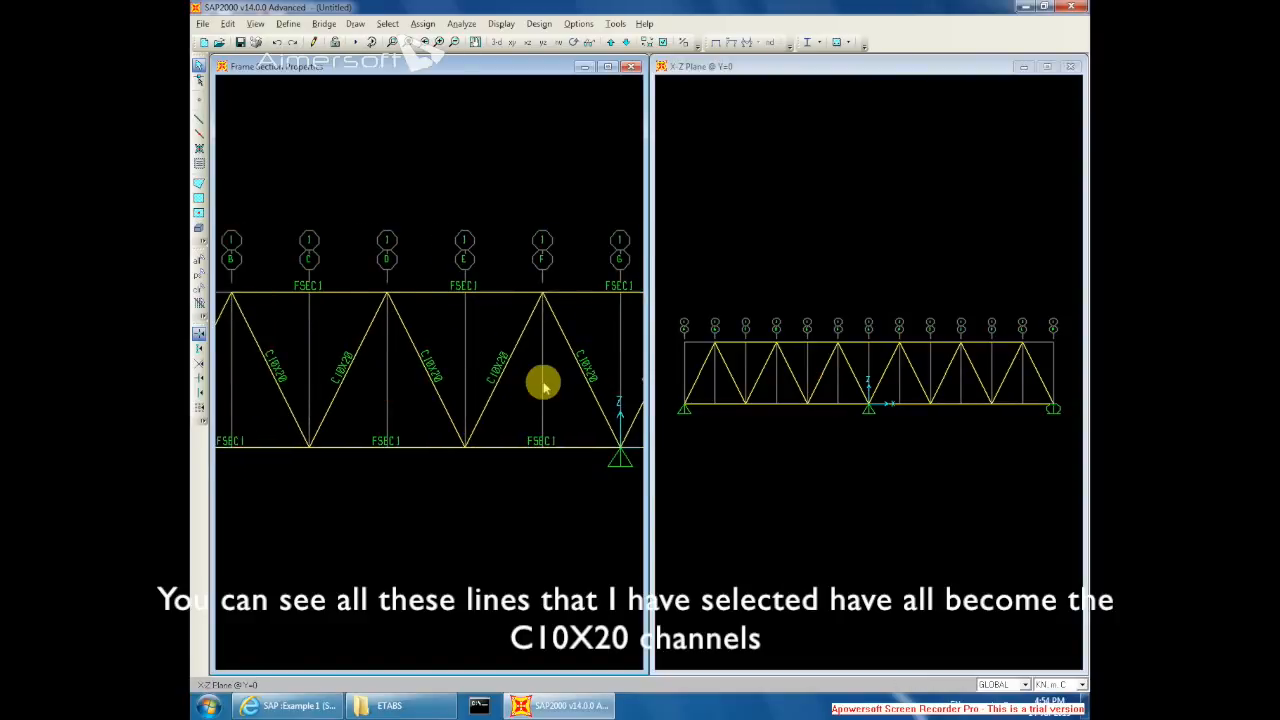
middle_drag(543, 380, 434, 380)
middle_drag(537, 380, 448, 383)
mouse_move(561, 383)
middle_down()
mouse_move(424, 387)
mouse_move(475, 379)
mouse_move(442, 368)
middle_up()
scroll(426, 400, down, 3)
scroll(447, 380, down, 1)
scroll(446, 379, down, 3)
scroll(475, 379, down, 1)
scroll(475, 379, down, 3)
scroll(445, 372, down, 2)
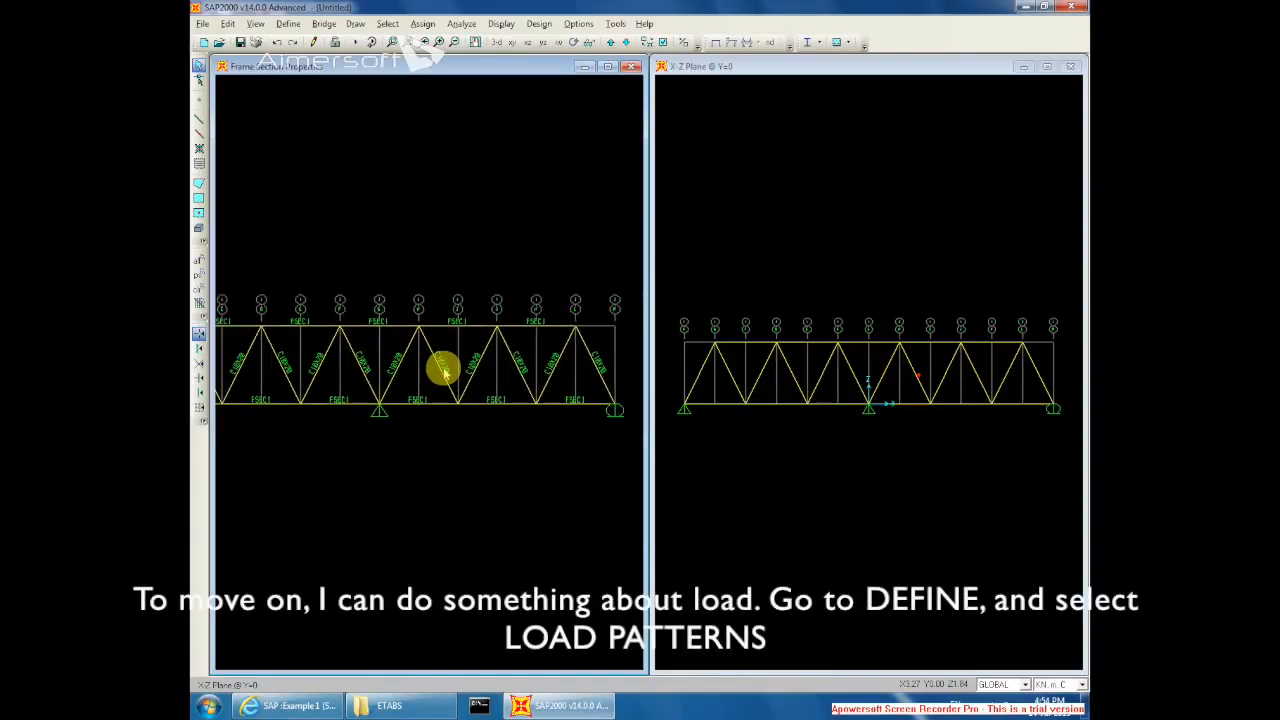
scroll(445, 372, down, 2)
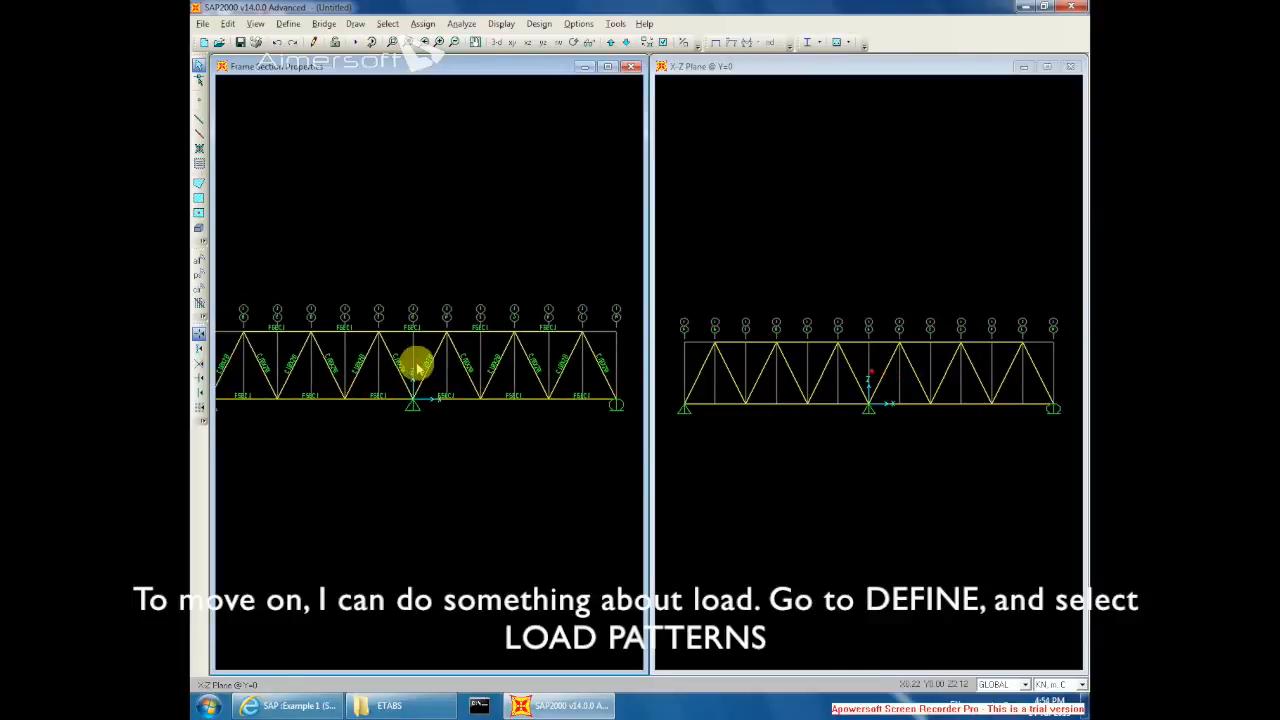
scroll(418, 368, down, 3)
scroll(410, 370, up, 3)
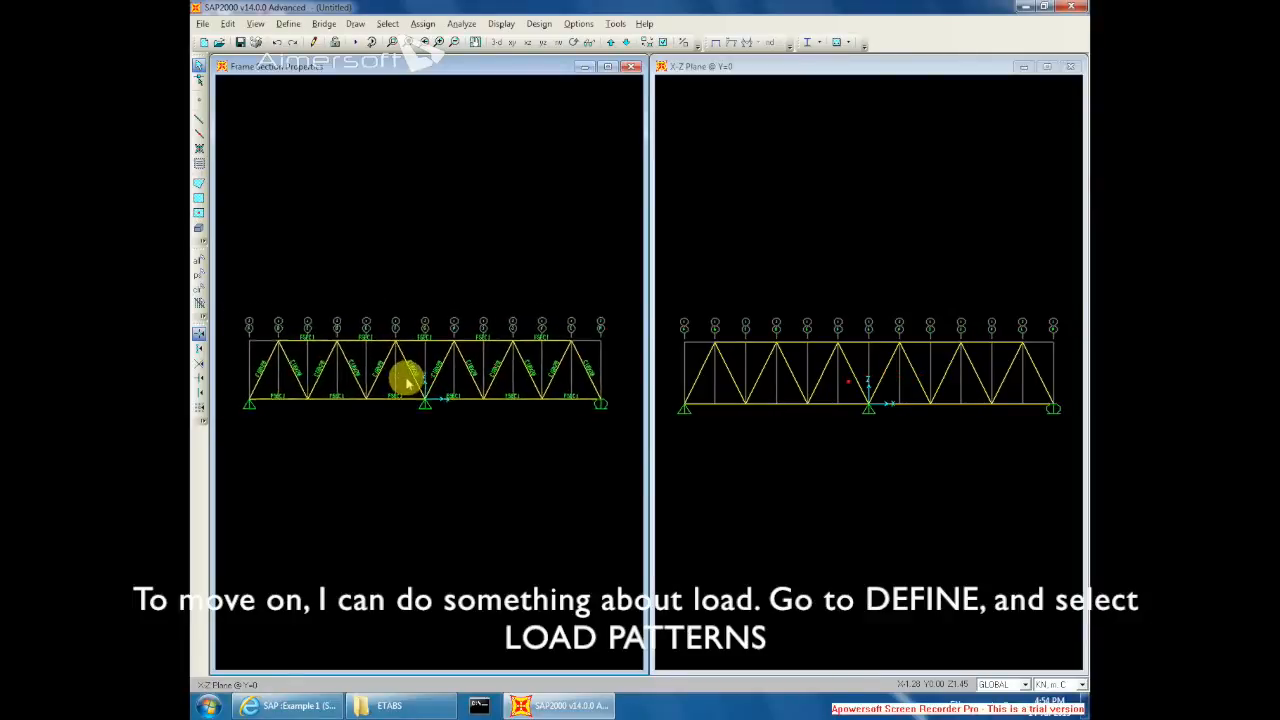
click(288, 23)
click(322, 245)
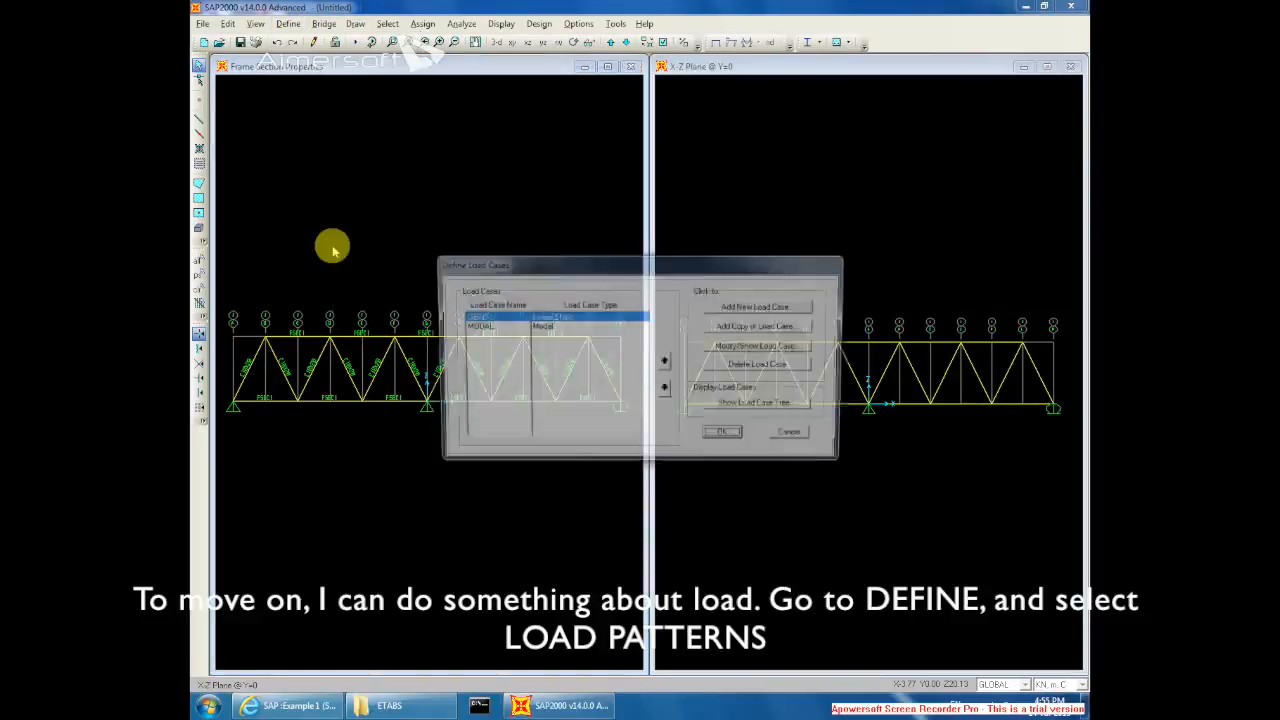
click(796, 436)
Step: Add a load pattern named LL of type LIVE alongside the DEAD pattern and accept the load patterns
click(288, 23)
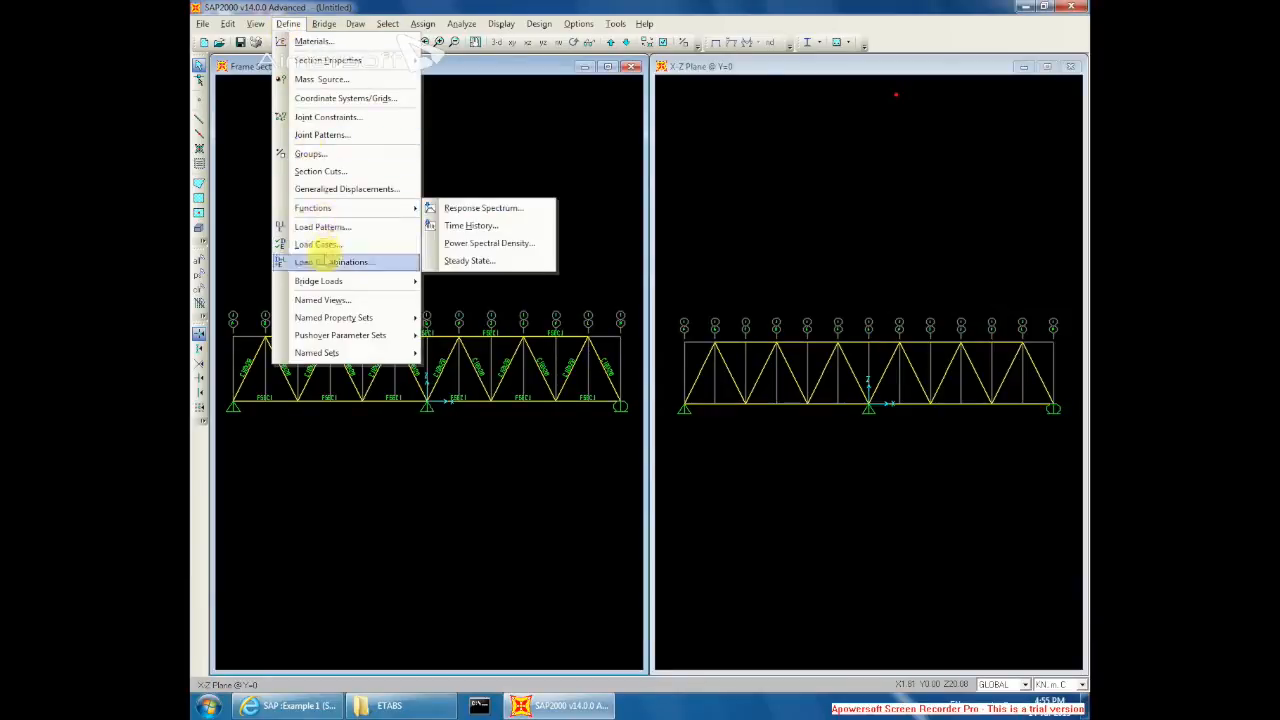
click(324, 226)
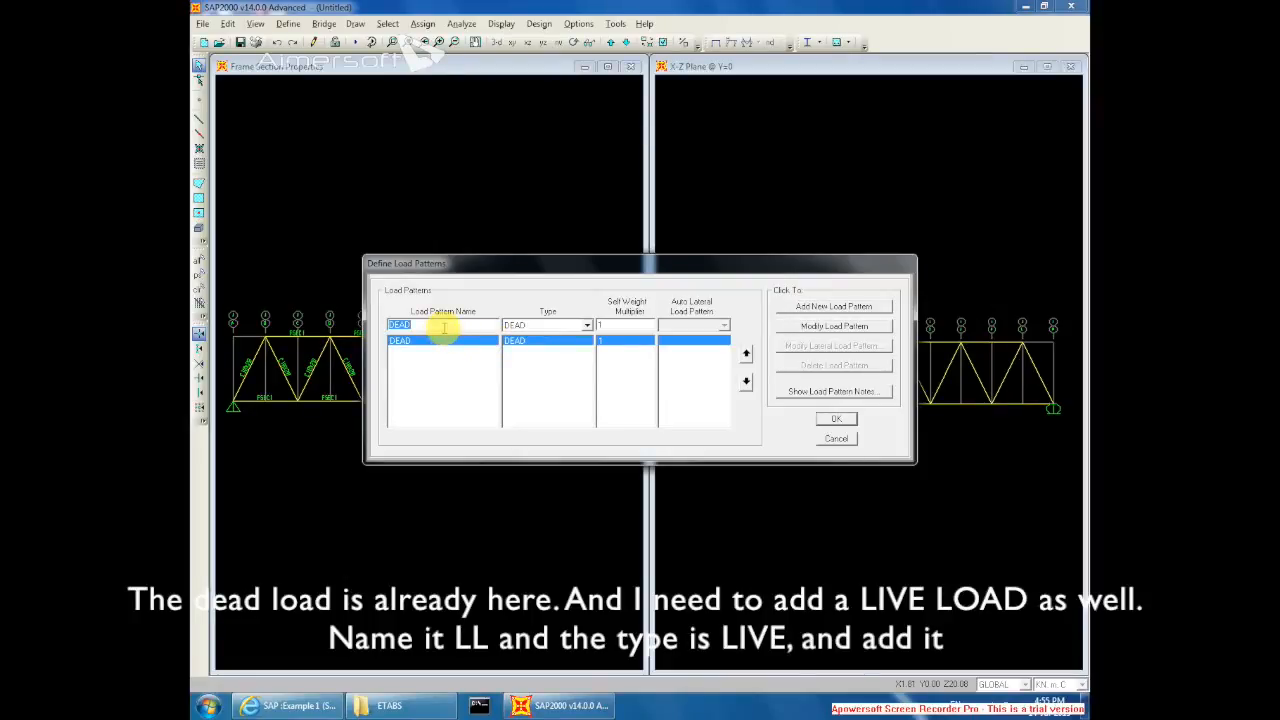
text(LL)
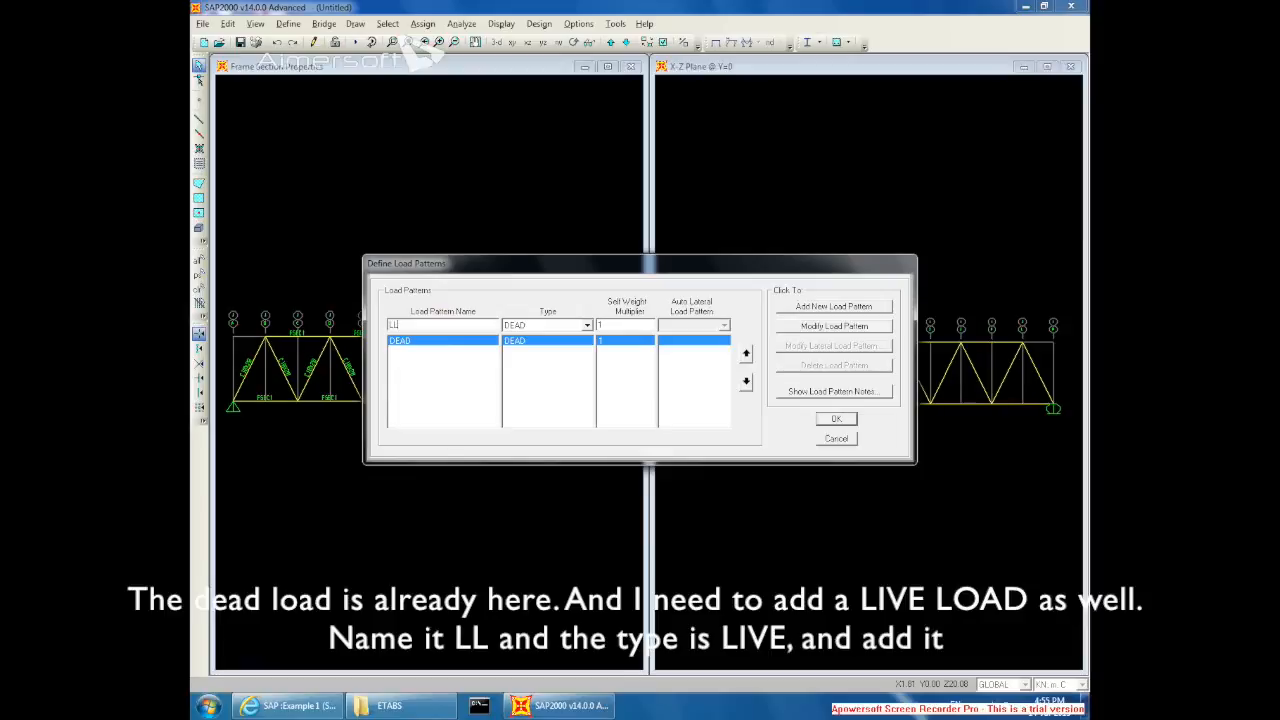
click(526, 325)
click(534, 350)
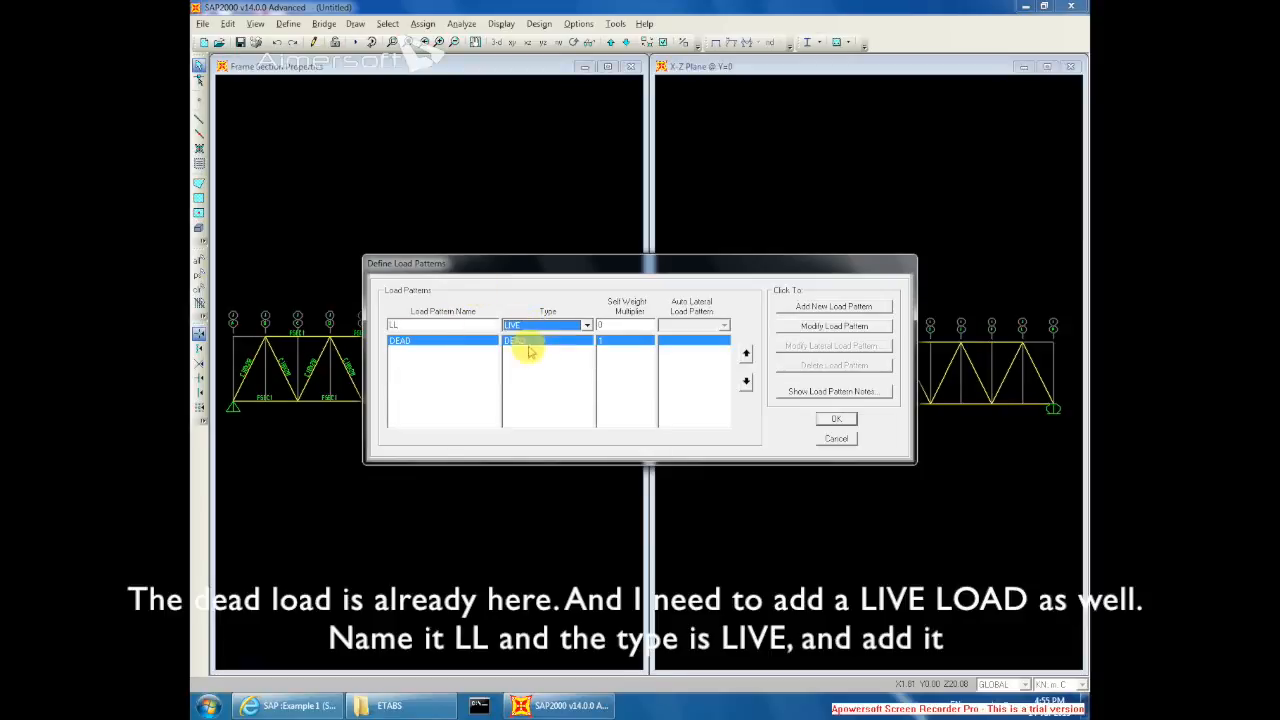
click(816, 307)
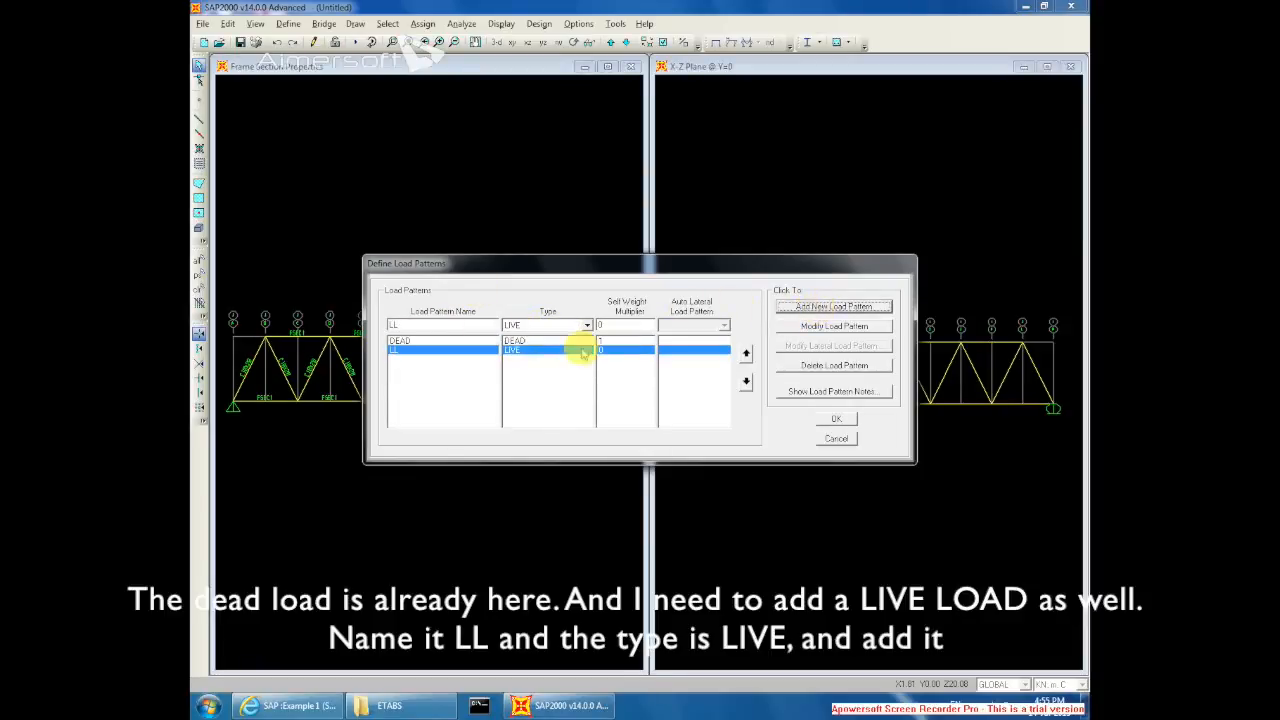
click(520, 340)
click(527, 350)
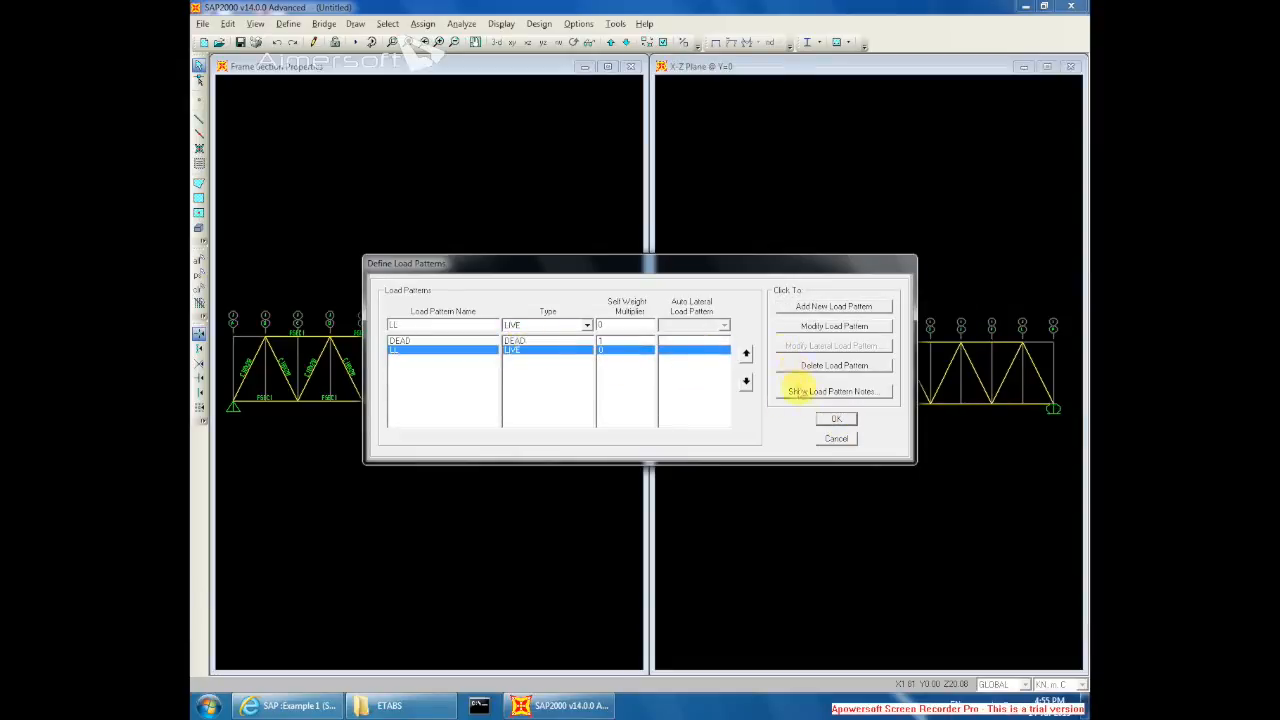
click(836, 420)
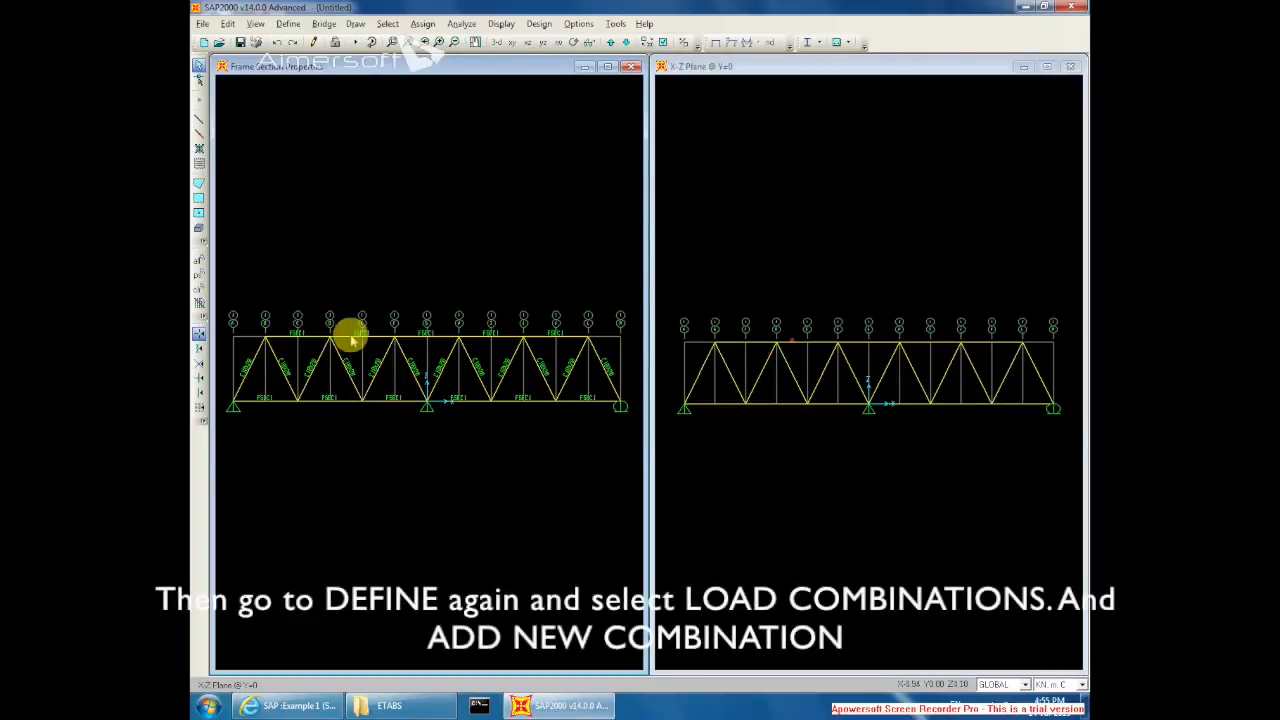
Step: Create a new Linear Add load combination containing the DEAD and LL load cases, each with scale factor 1
click(289, 23)
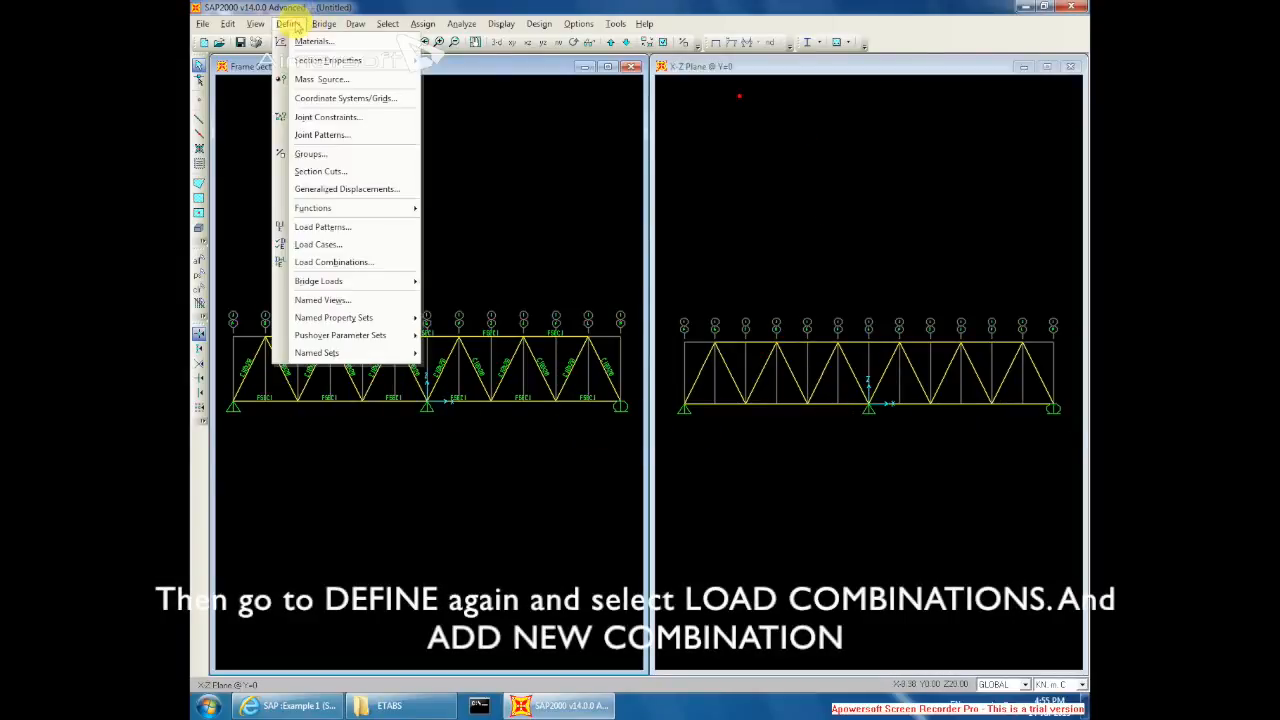
click(346, 262)
click(734, 289)
click(643, 435)
click(567, 393)
click(543, 408)
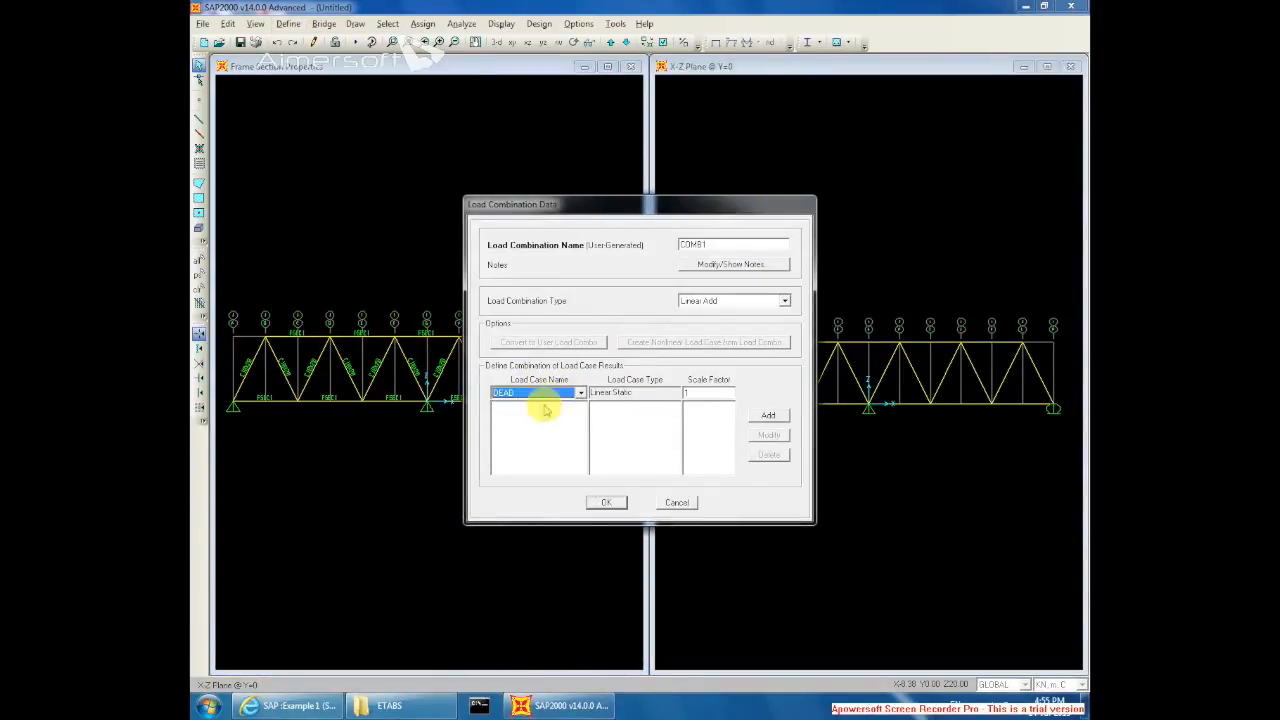
click(767, 416)
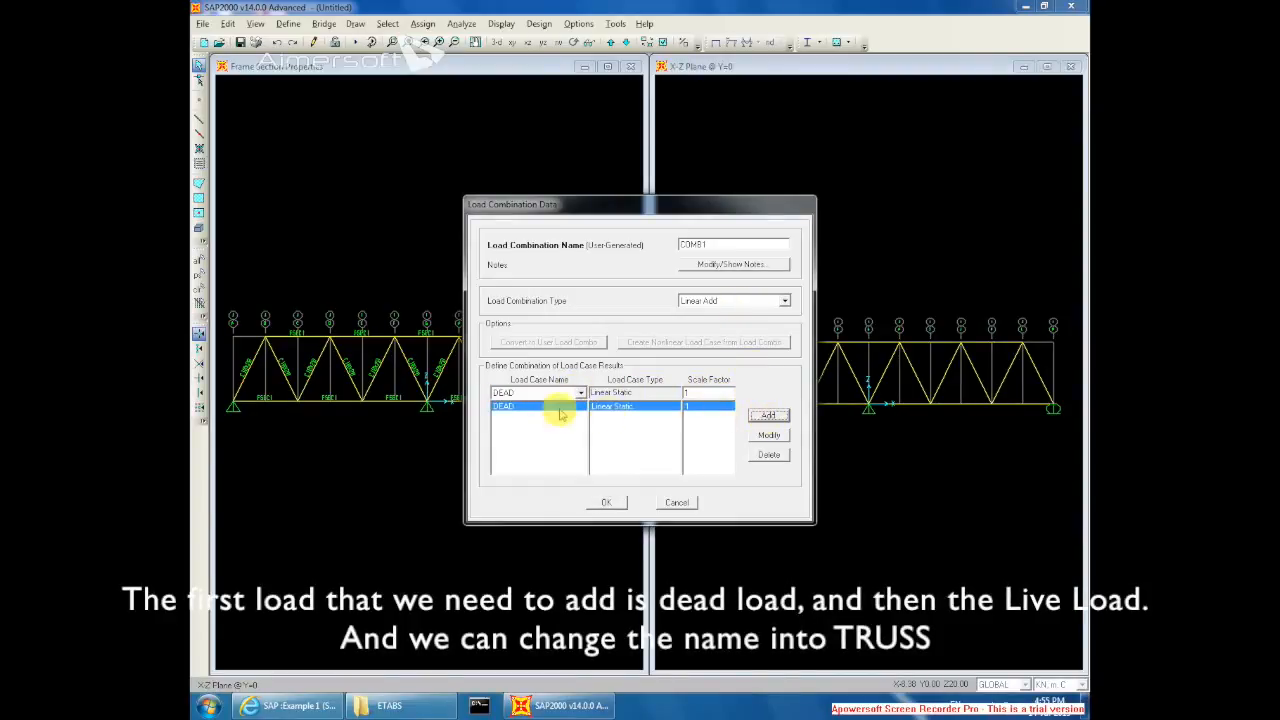
click(566, 394)
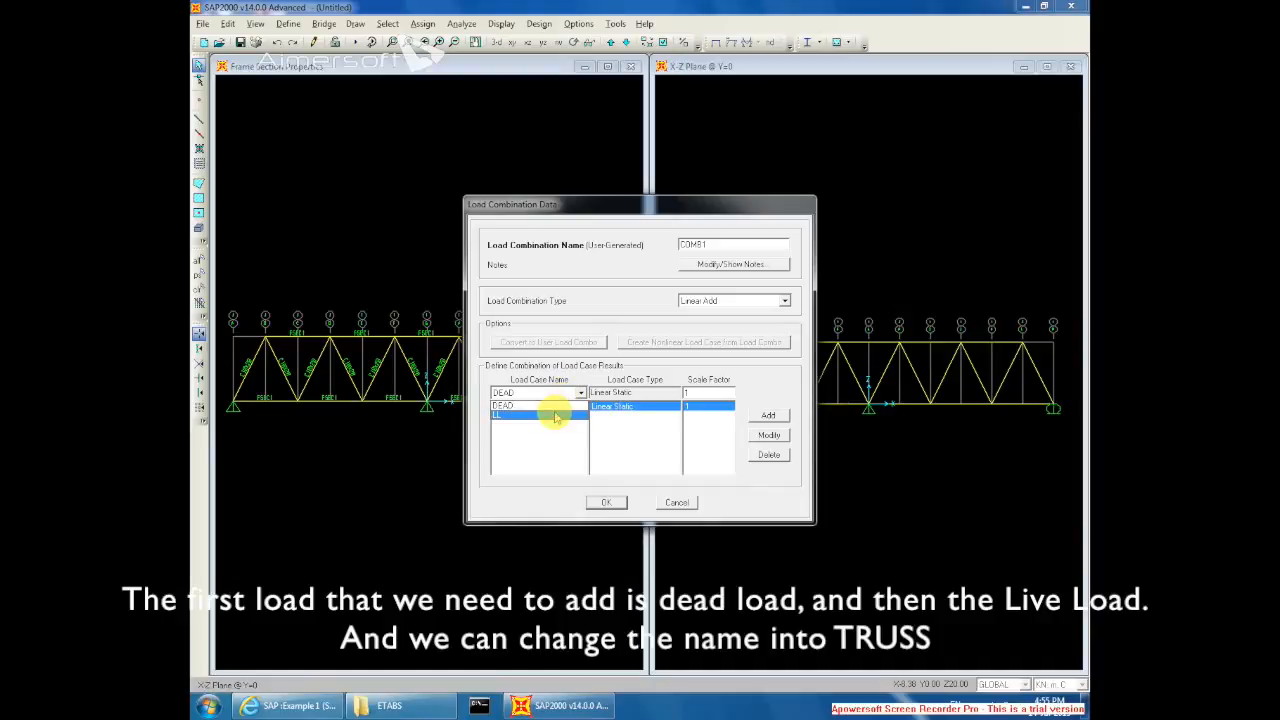
click(556, 416)
click(768, 418)
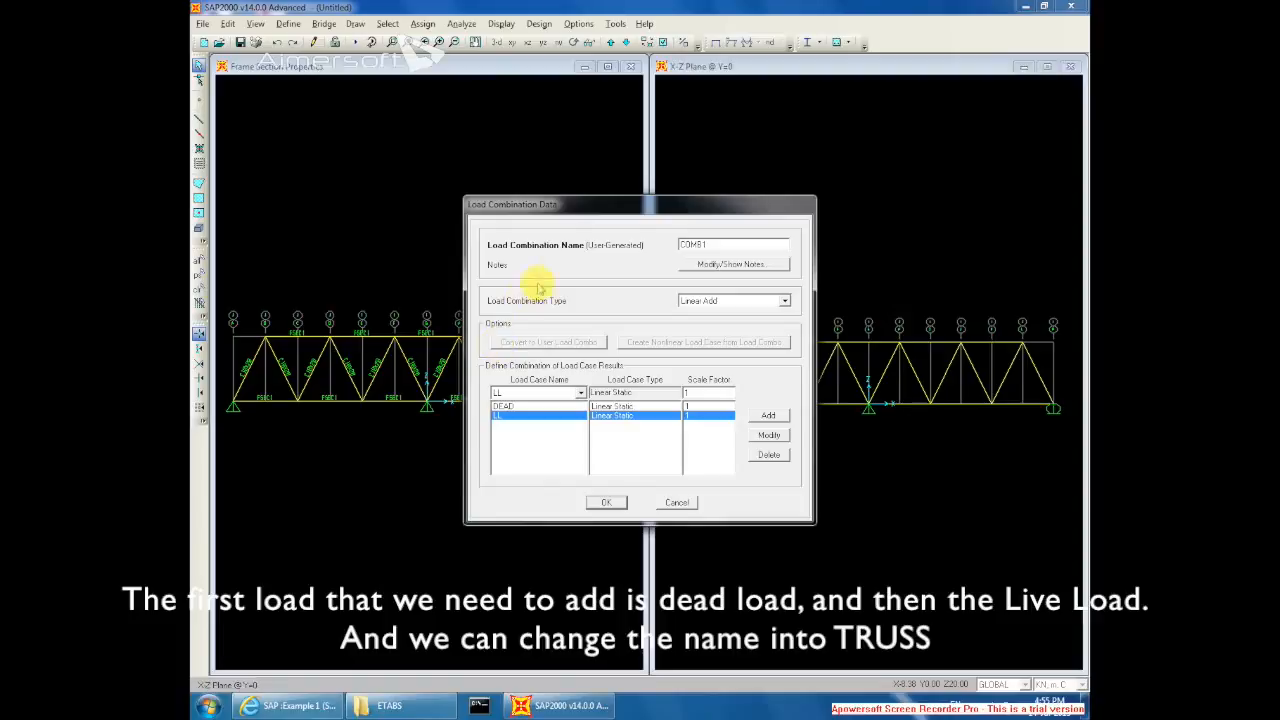
Step: Name the load combination TRUSS and accept the load combination definitions
drag(725, 245, 659, 245)
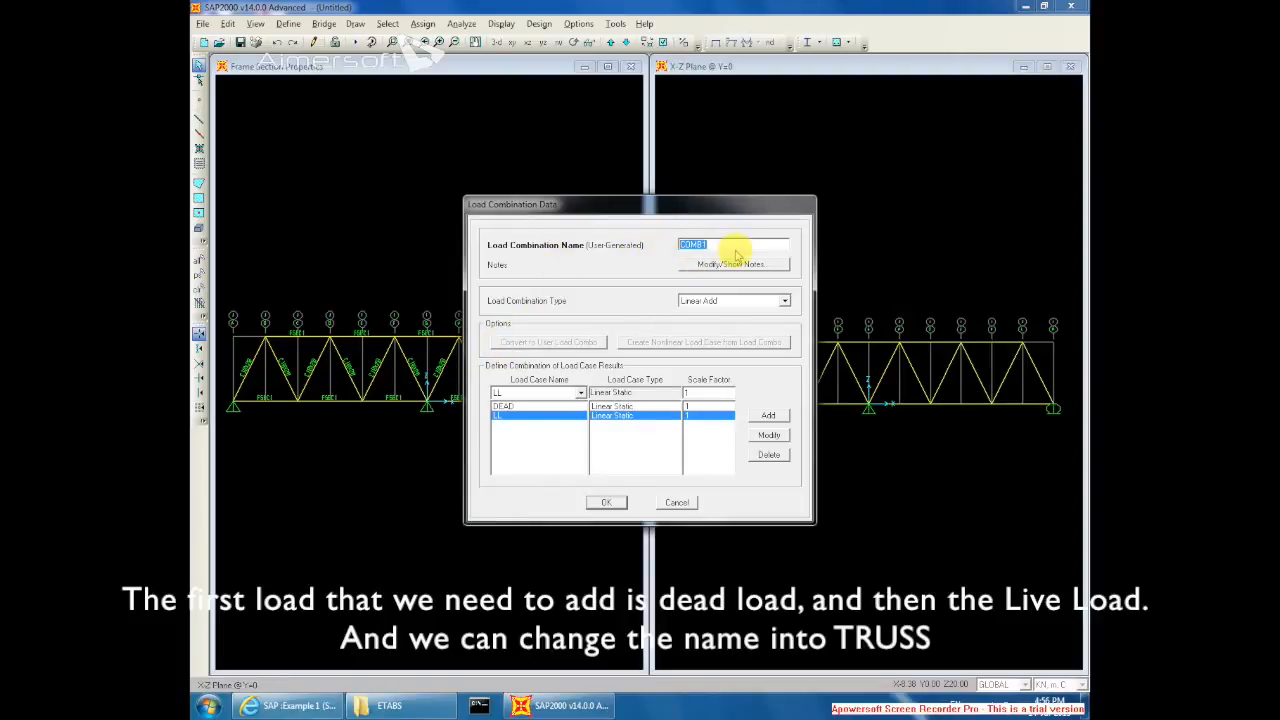
text(TRUSS)
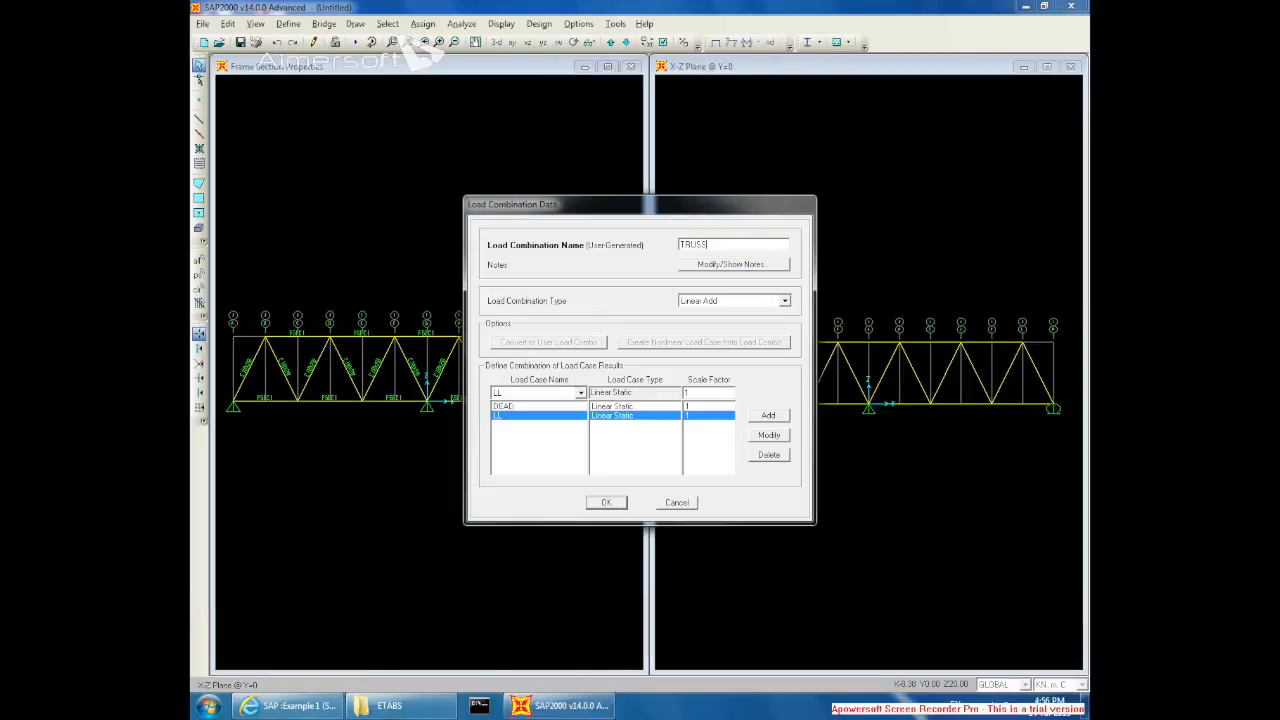
click(606, 503)
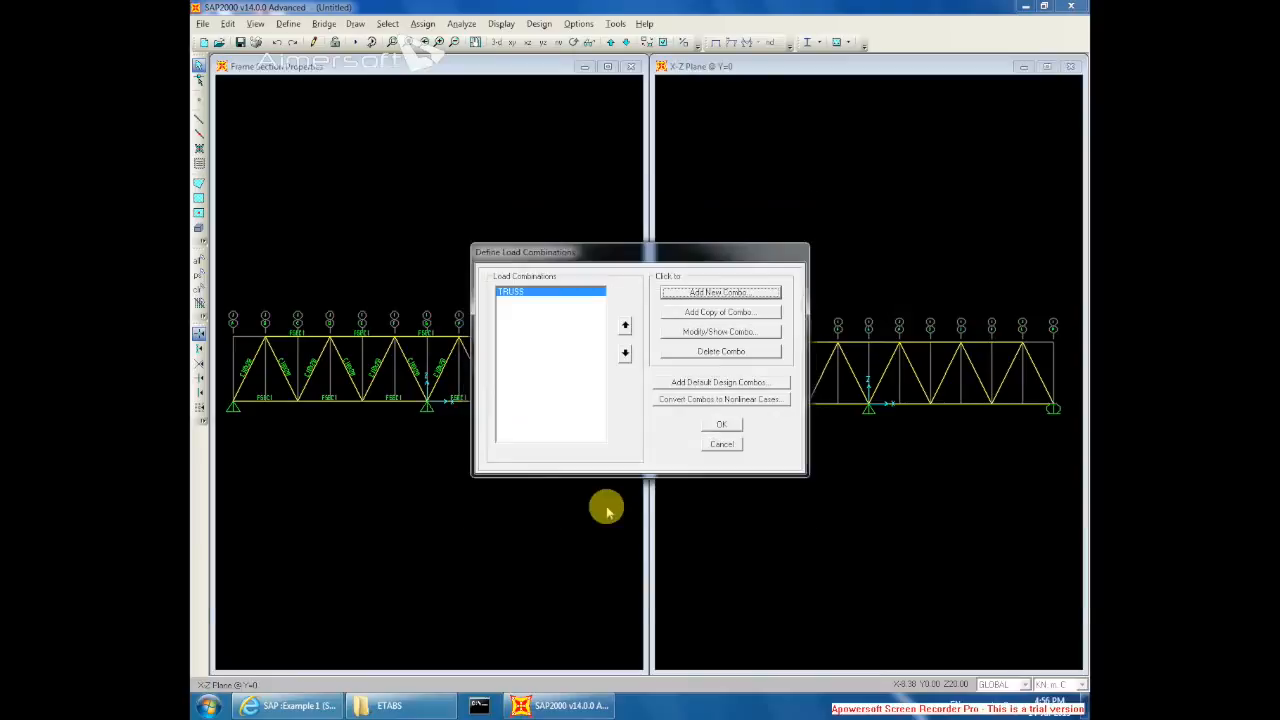
click(515, 293)
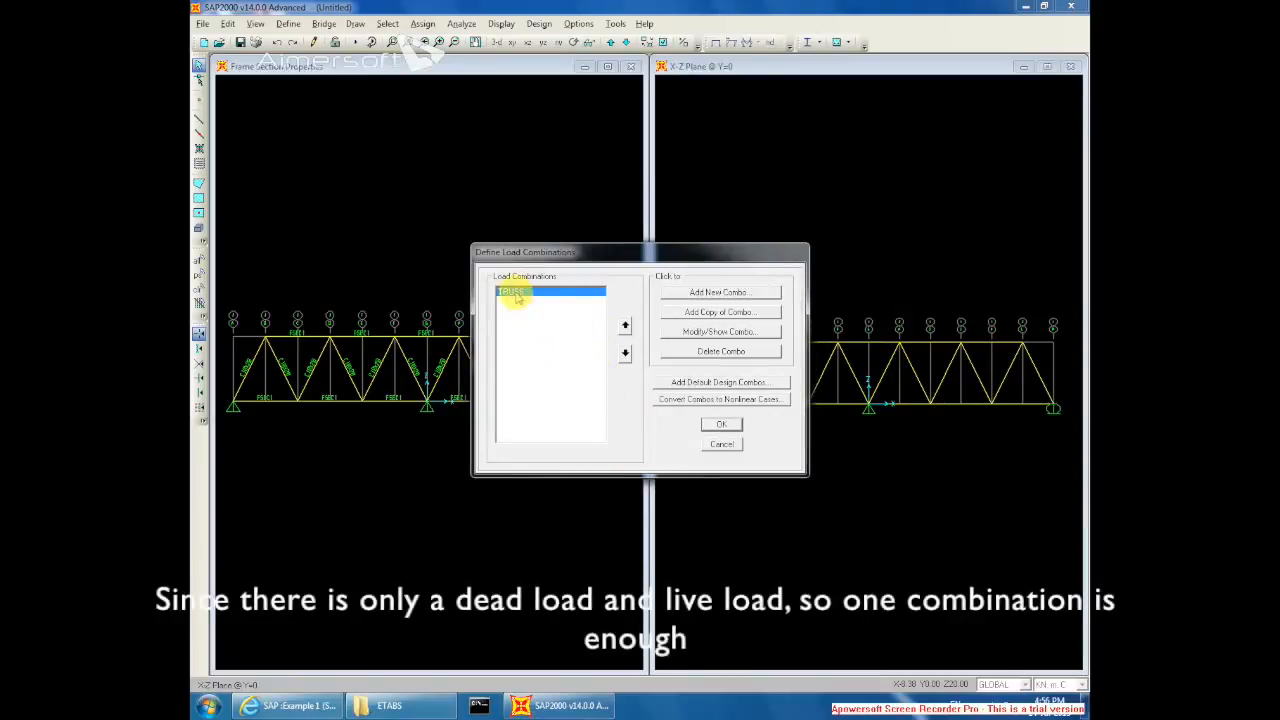
click(722, 427)
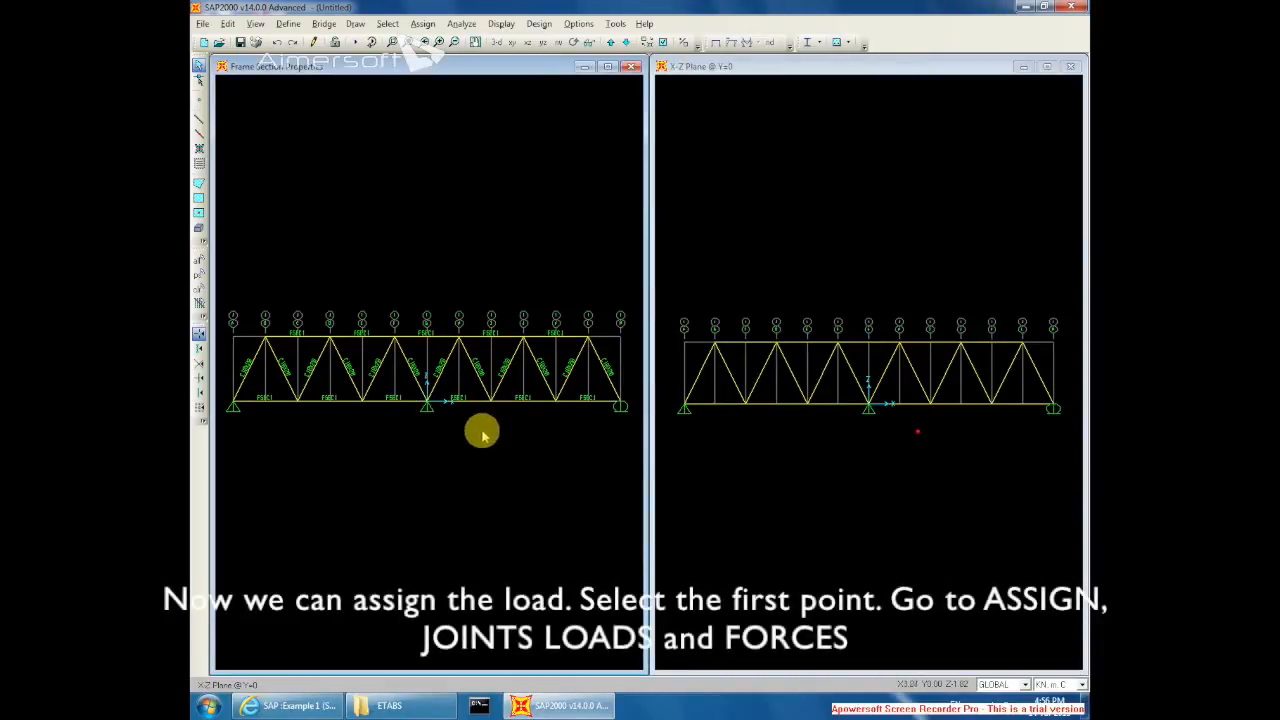
Step: Assign a DEAD joint force of -5 kN in global Z to the top-chord joint at grid line D
scroll(369, 409, up, 2)
scroll(457, 443, down, 3)
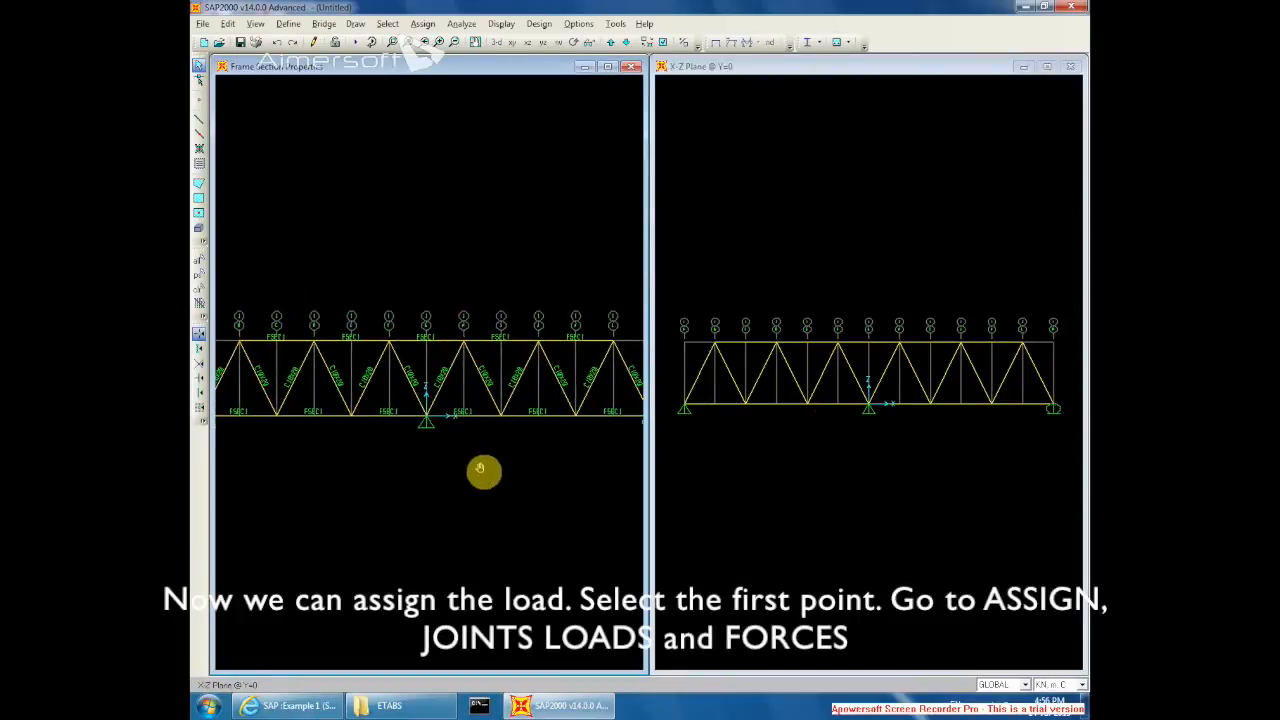
click(321, 342)
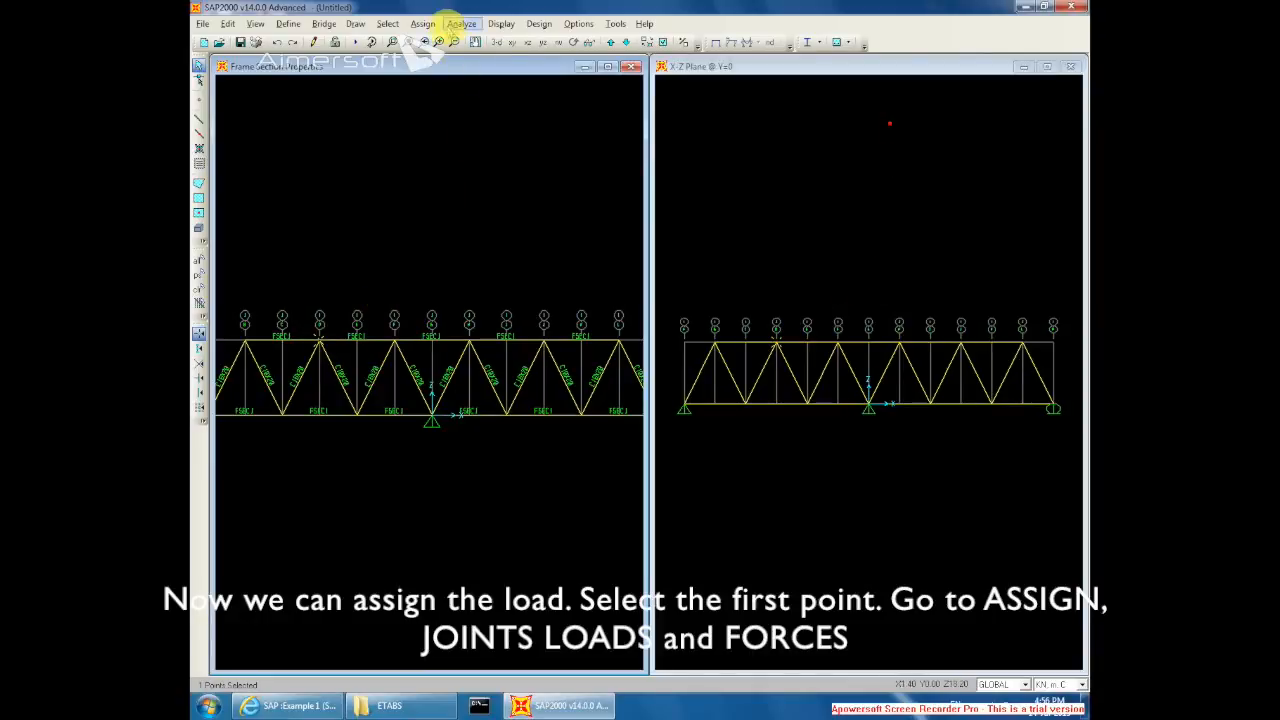
click(423, 23)
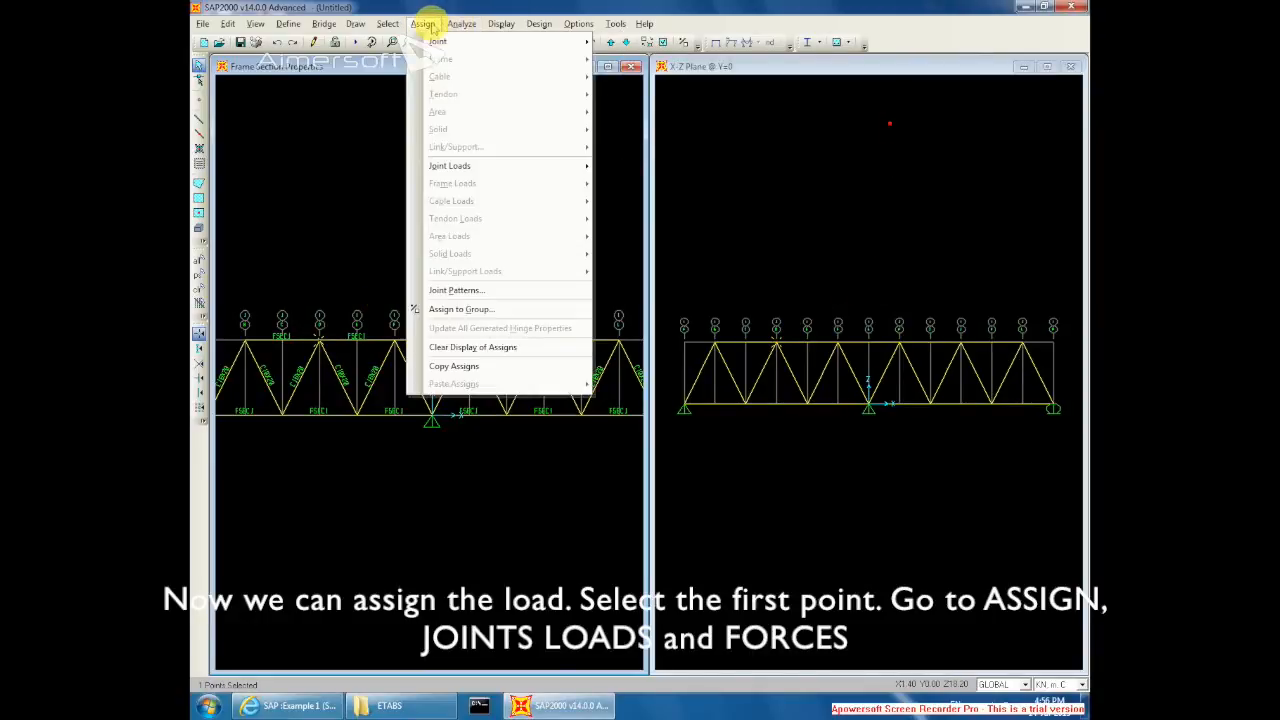
mouse_move(462, 167)
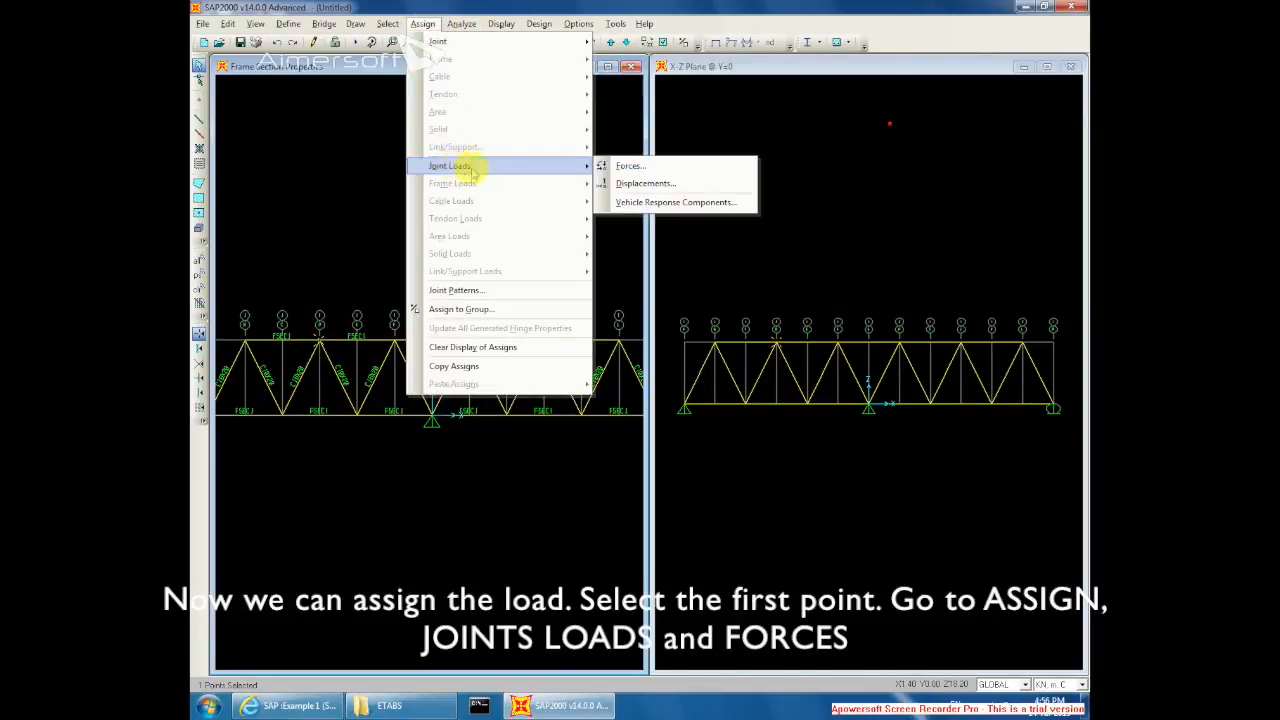
click(632, 166)
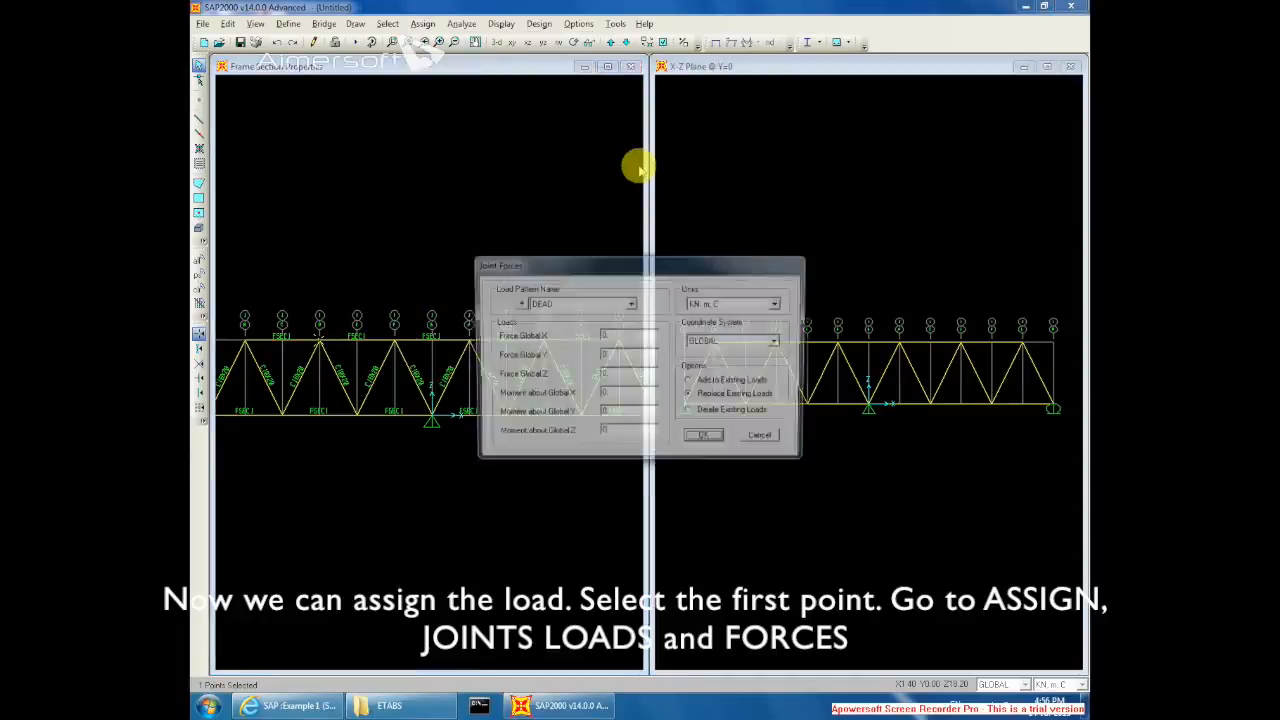
click(563, 303)
click(546, 316)
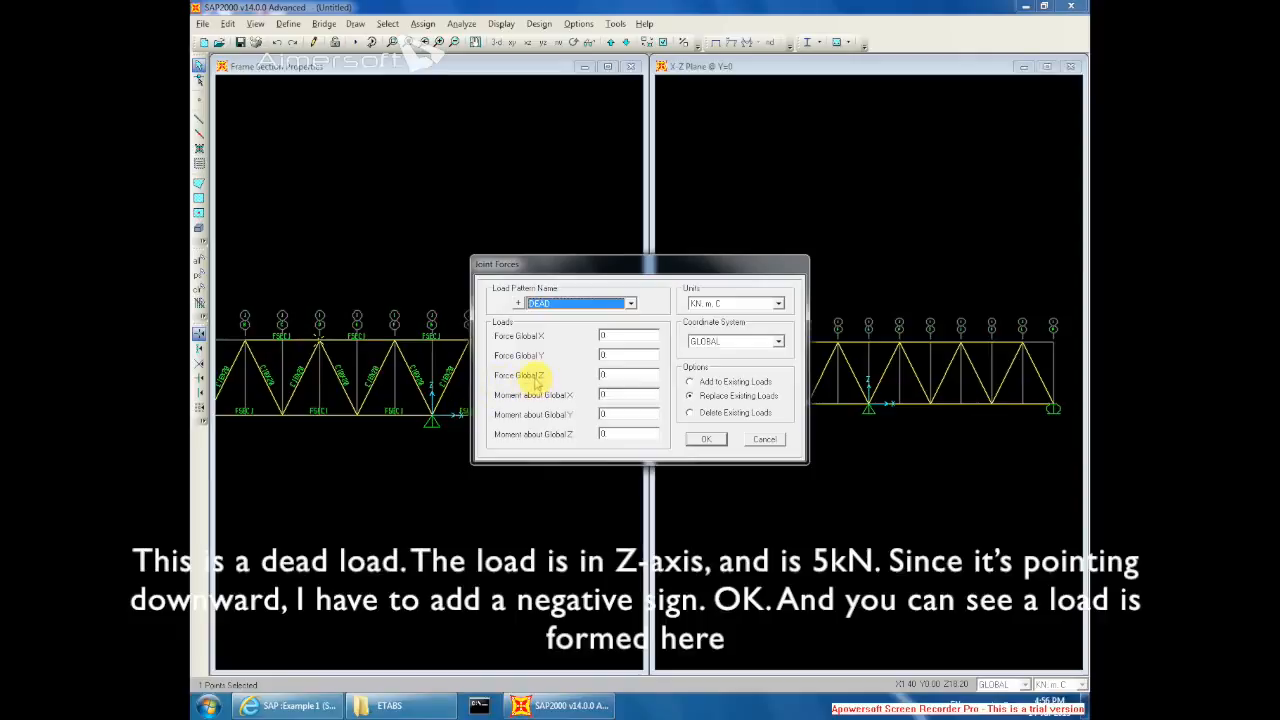
double_click(627, 376)
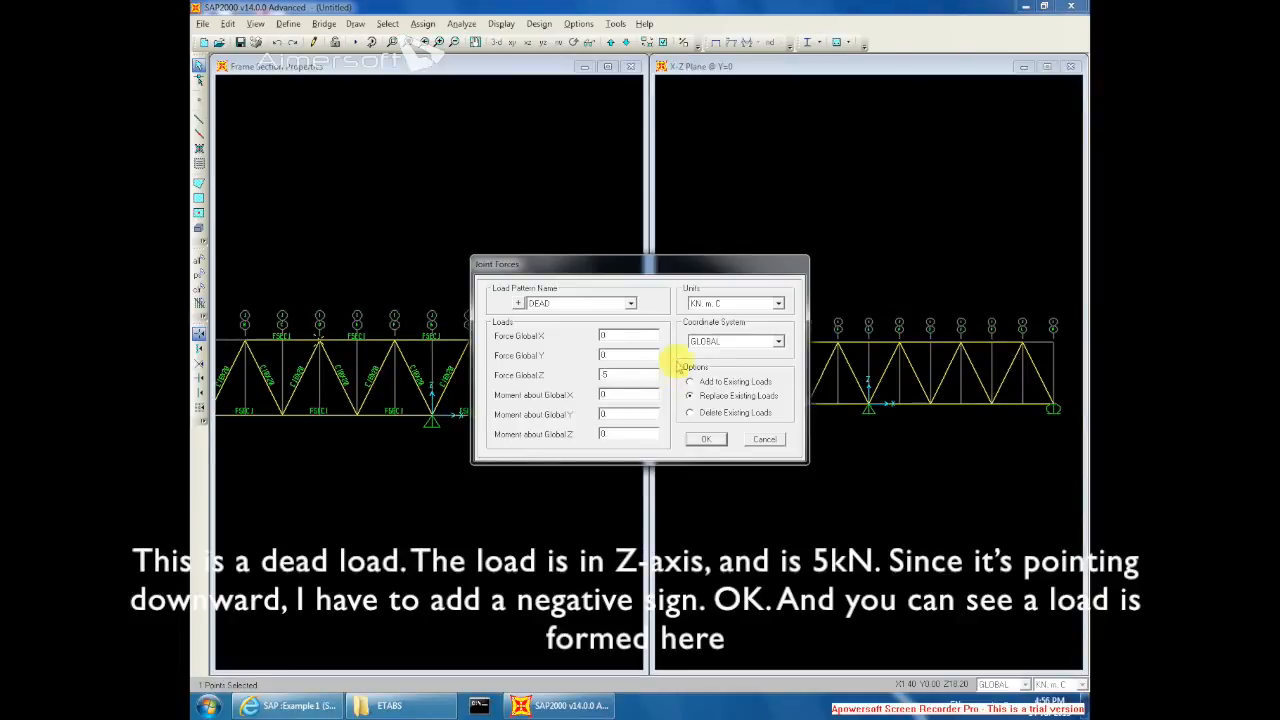
text(-)
click(707, 441)
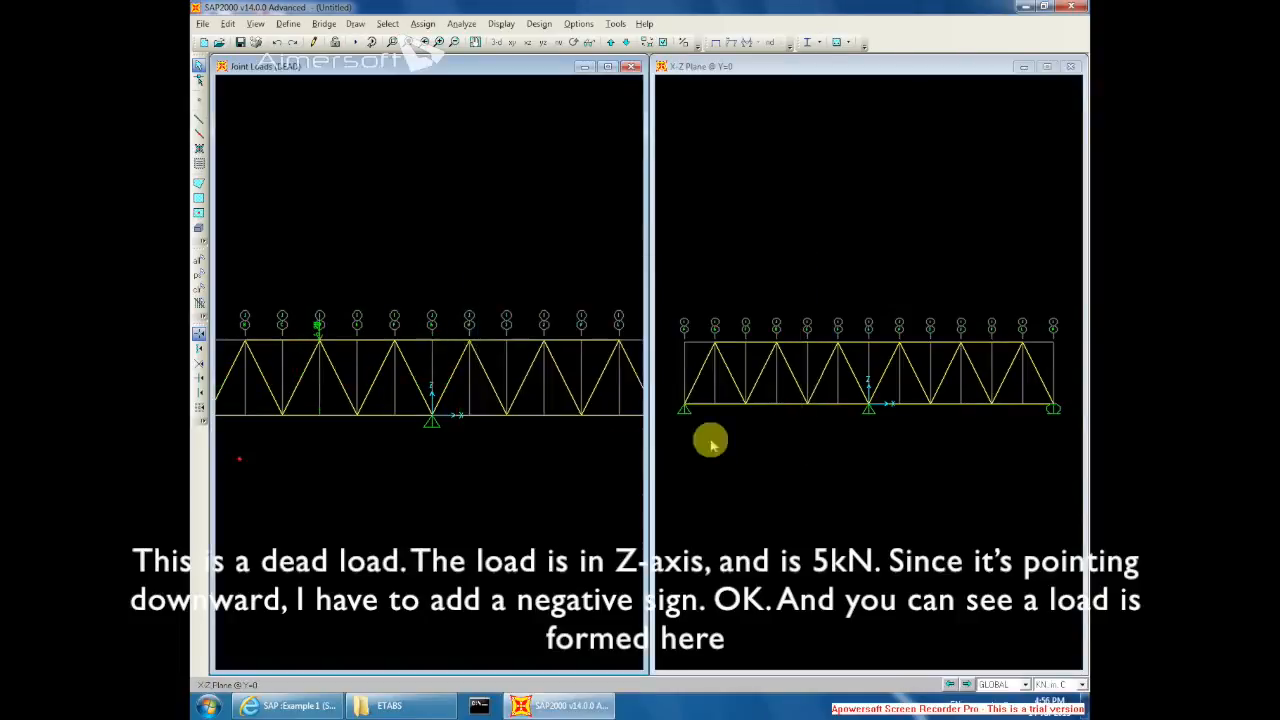
scroll(306, 343, up, 2)
scroll(305, 335, up, 3)
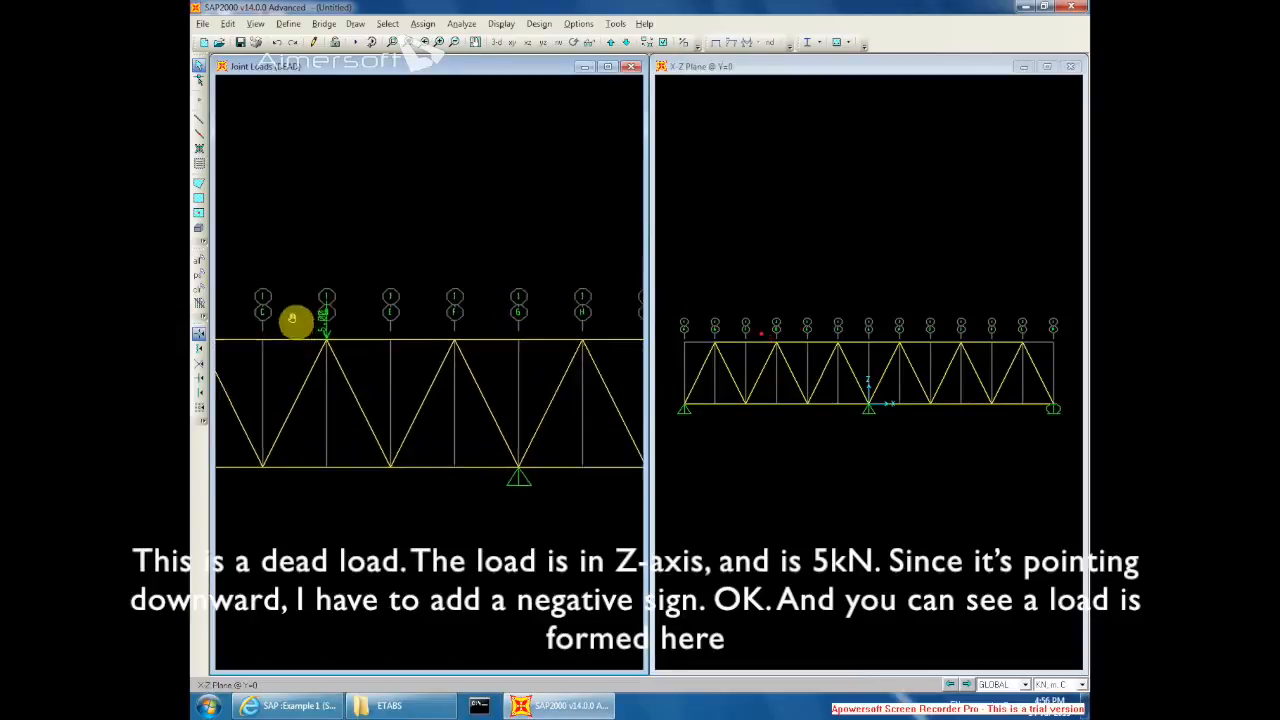
scroll(503, 351, down, 5)
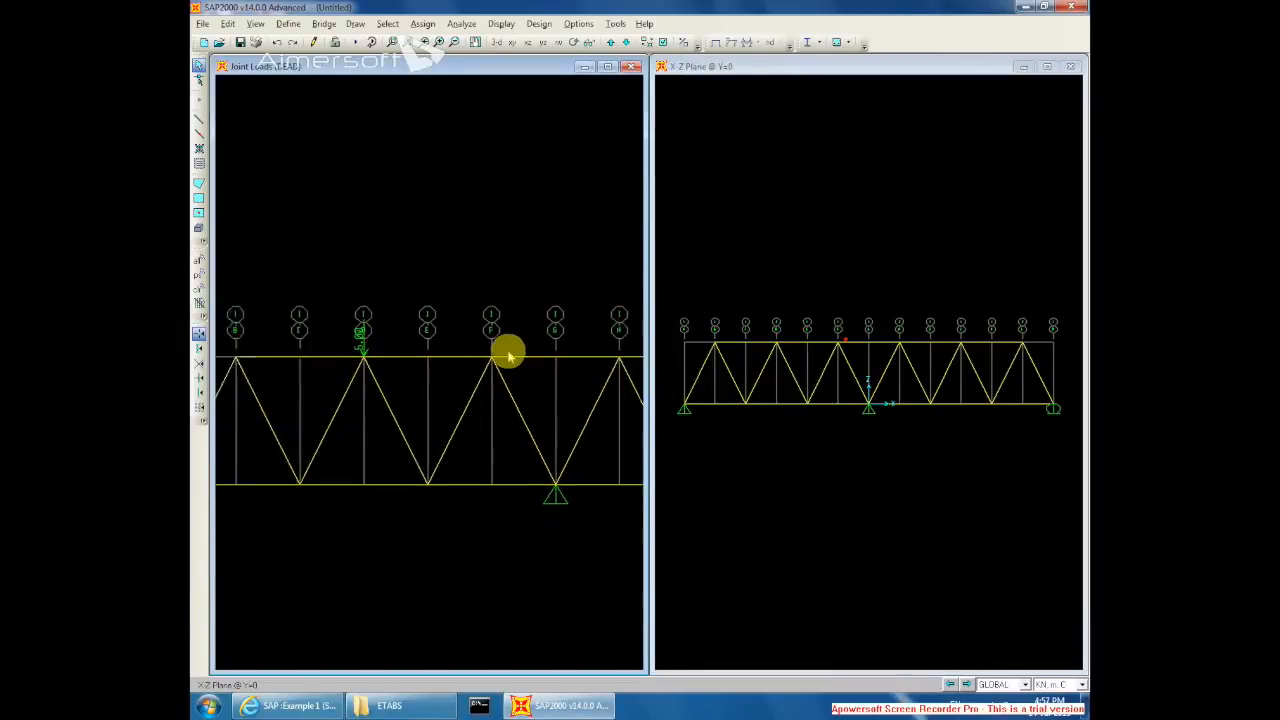
Step: Assign the same DEAD joint force of -5 kN in global Z to the top-chord joint at grid line J
middle_drag(573, 368, 409, 363)
middle_drag(531, 366, 470, 358)
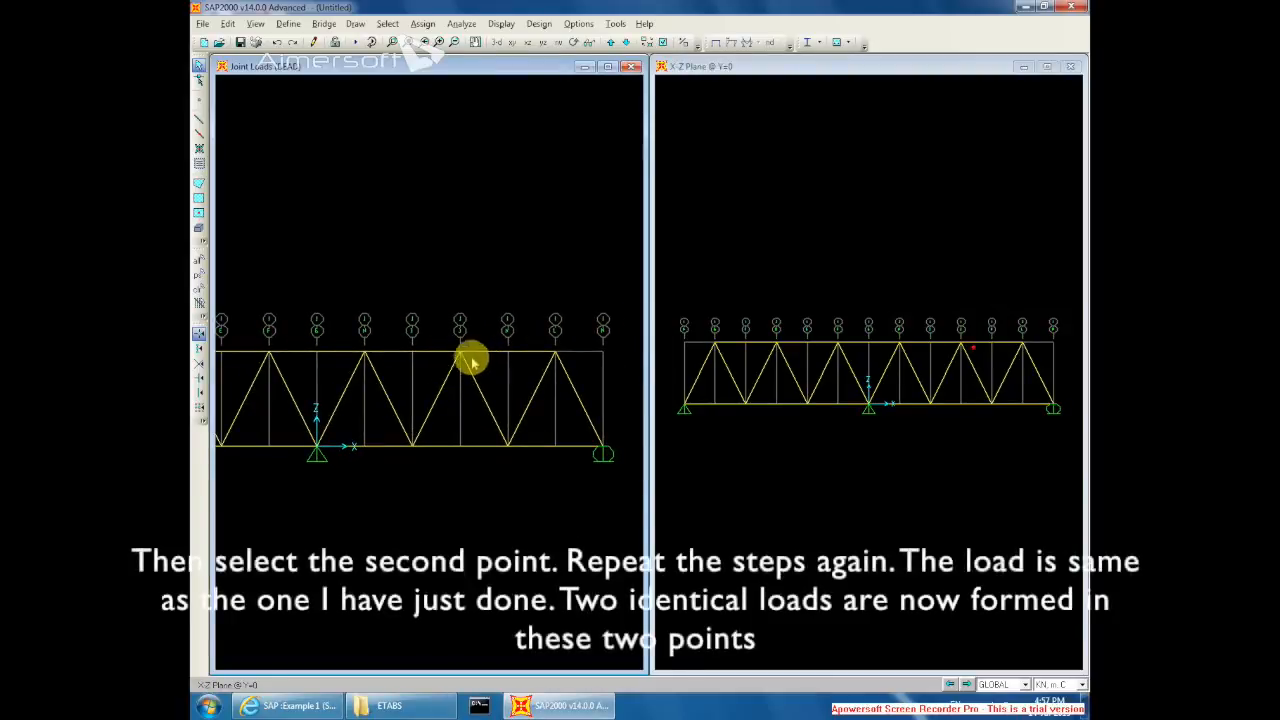
double_click(459, 352)
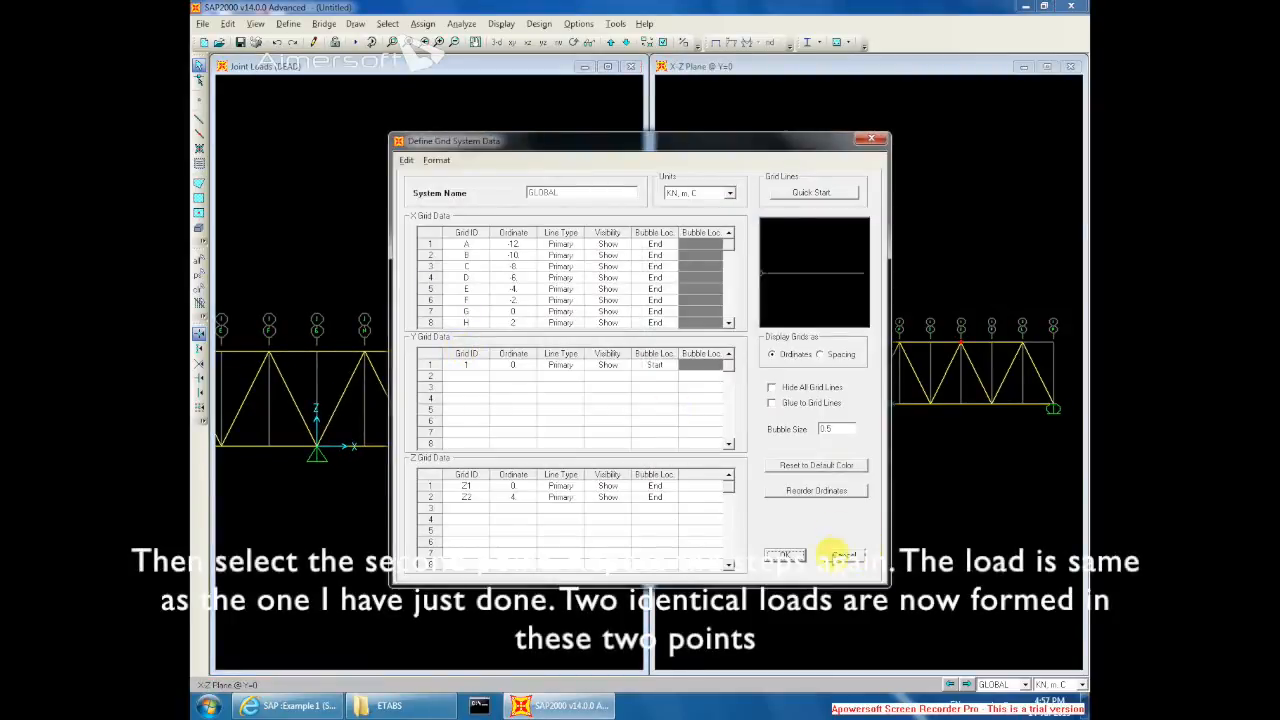
click(843, 554)
click(459, 355)
click(423, 23)
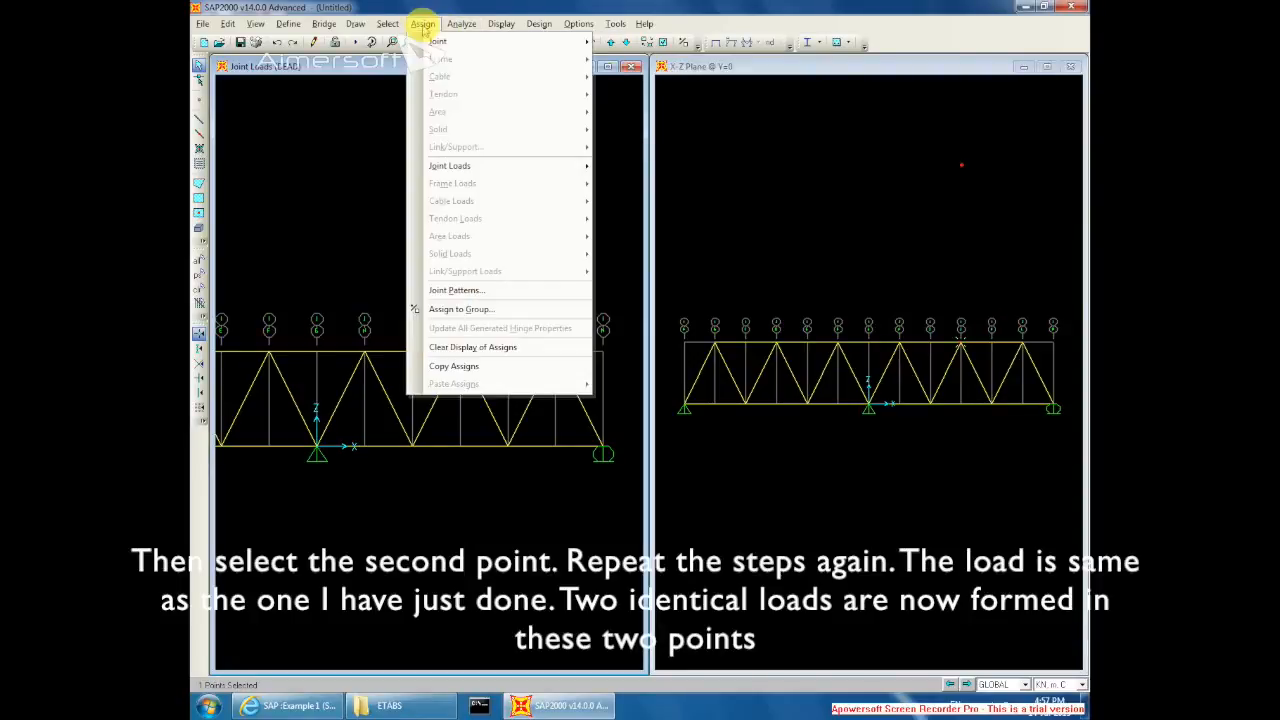
mouse_move(460, 166)
click(638, 166)
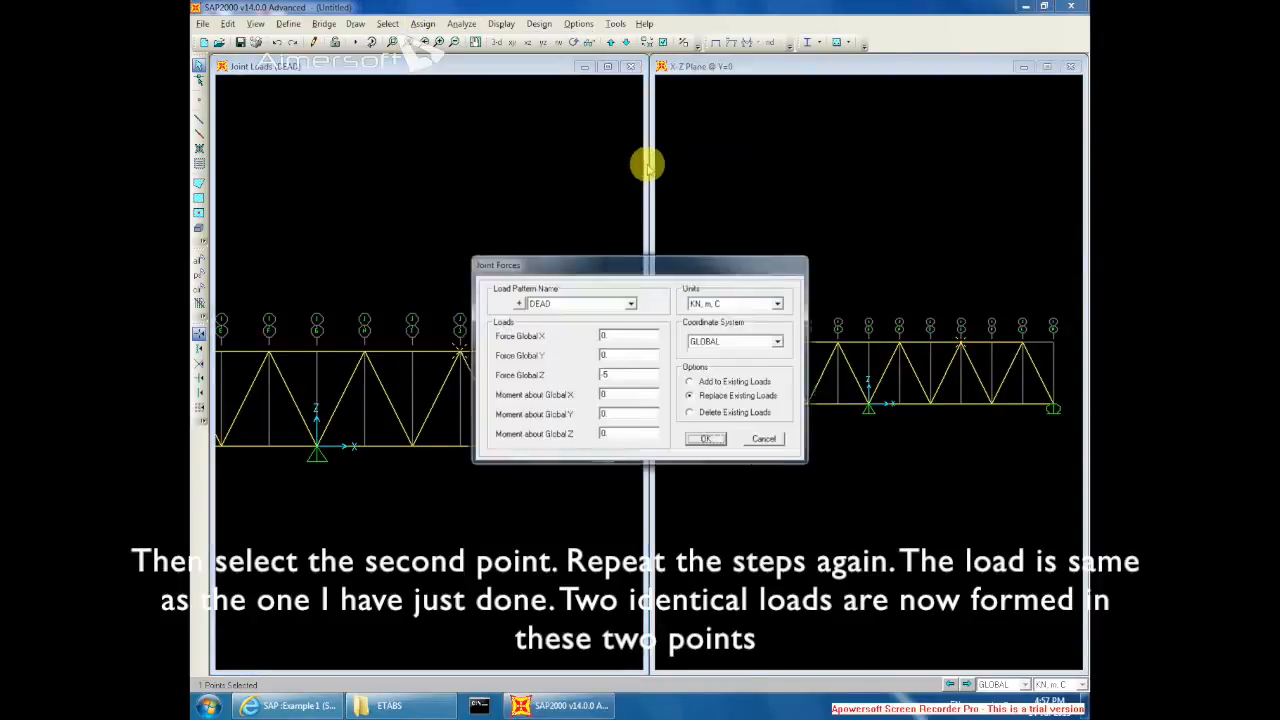
click(595, 303)
click(556, 316)
double_click(622, 373)
click(731, 309)
click(720, 343)
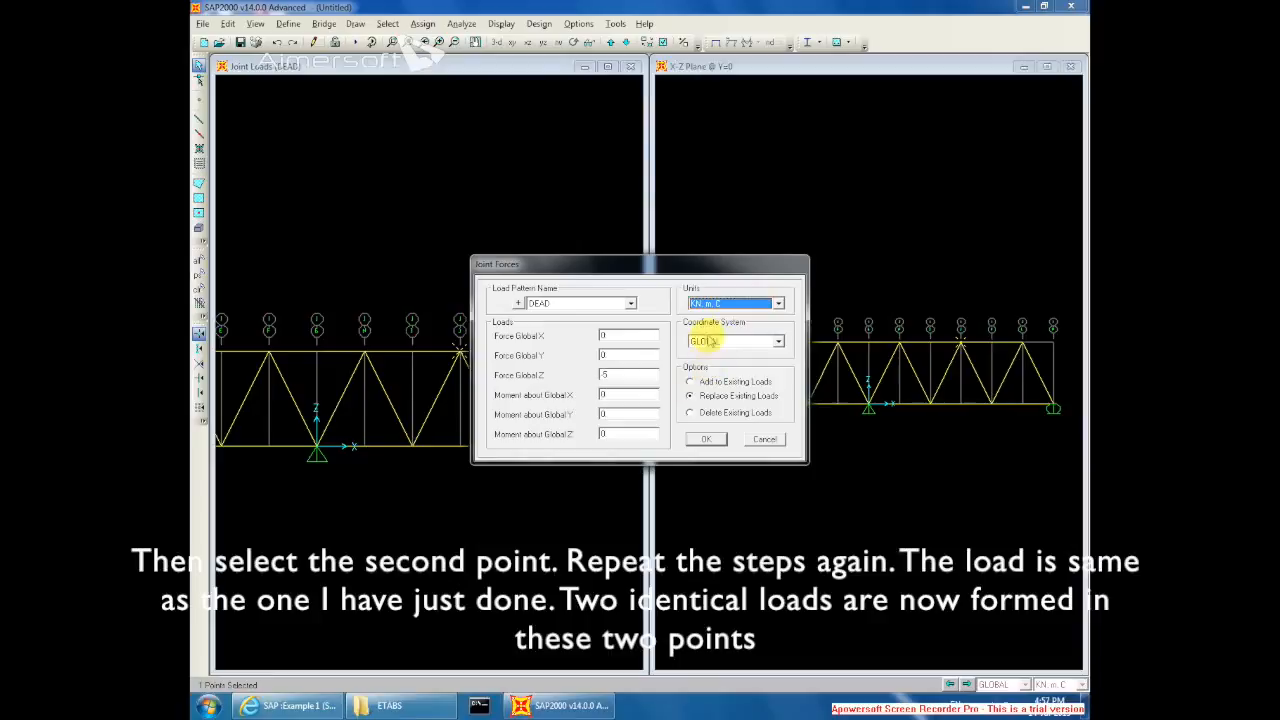
click(705, 440)
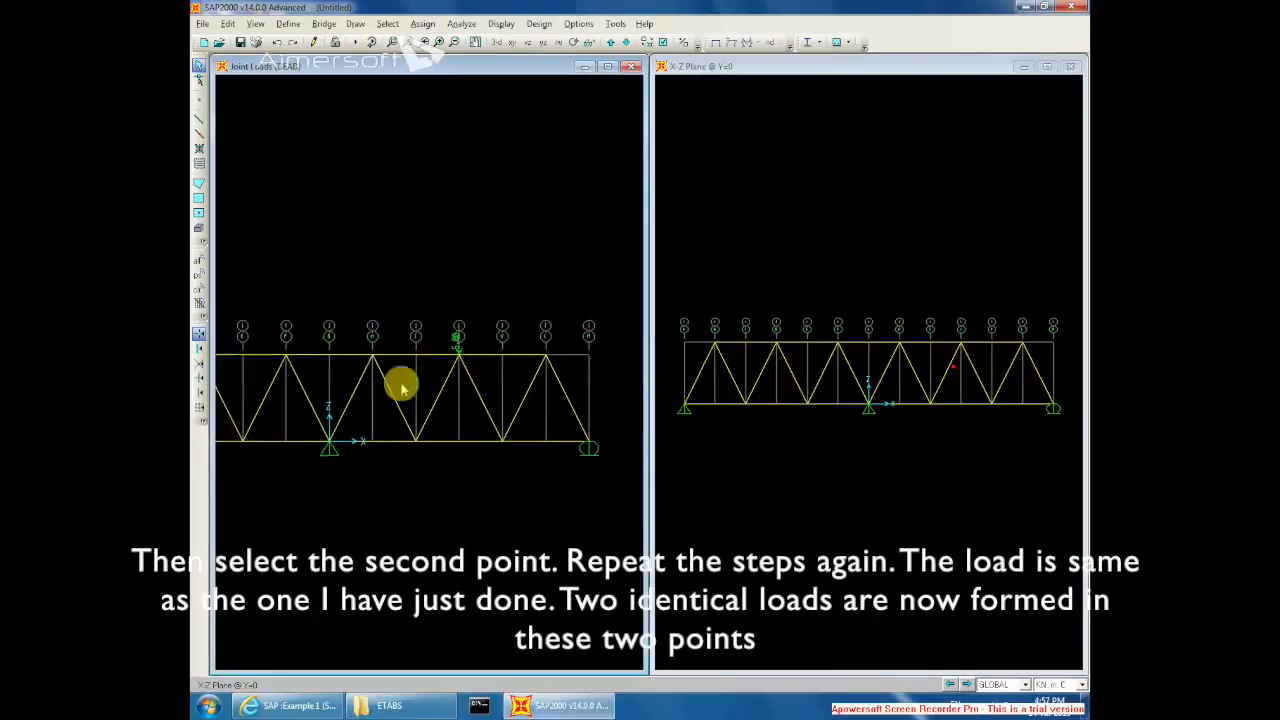
Step: Check the dead load arrows at the two loaded top-chord joints, leaving no joint selected
middle_drag(406, 379, 434, 379)
scroll(434, 379, down, 1)
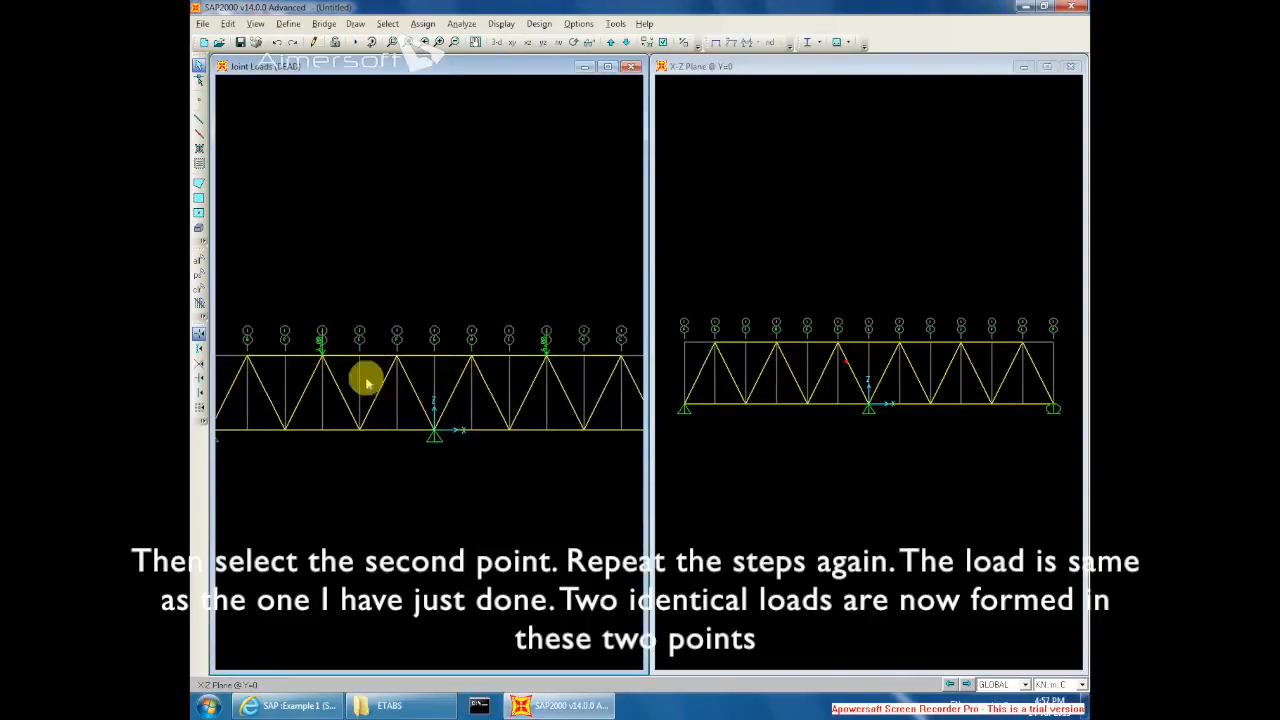
scroll(323, 361, up, 1)
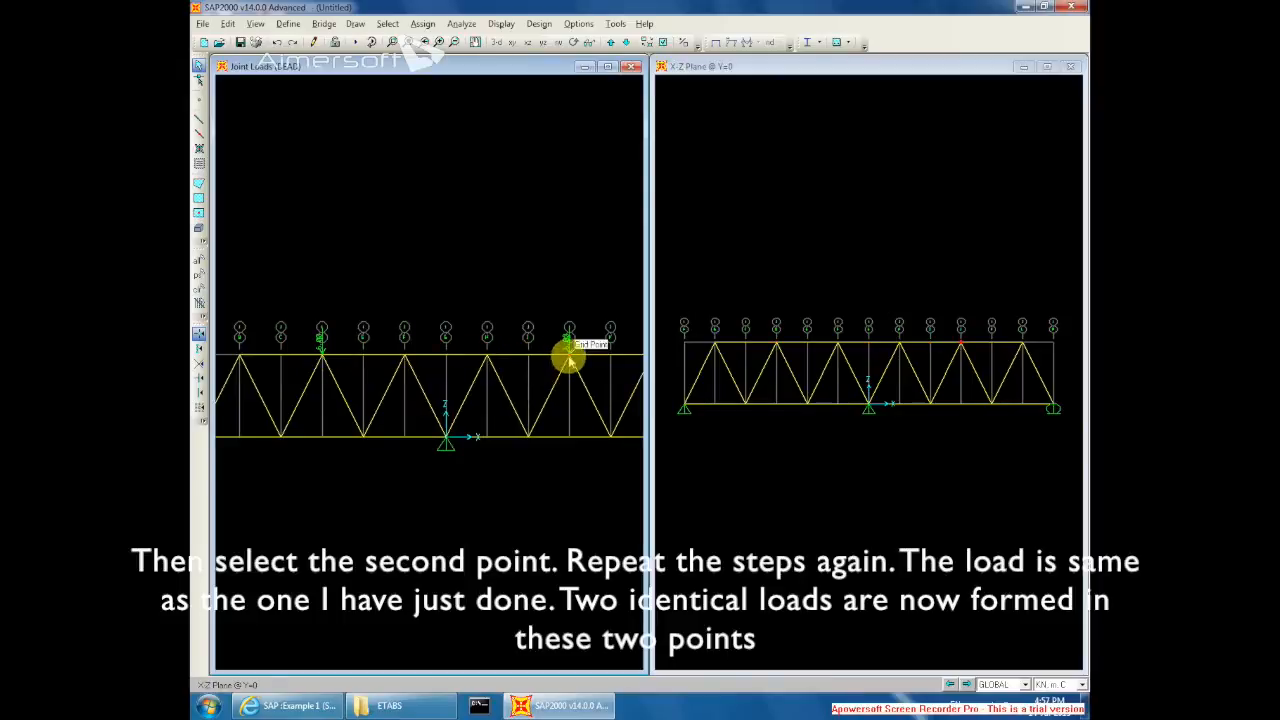
click(569, 354)
scroll(465, 375, down, 1)
click(334, 354)
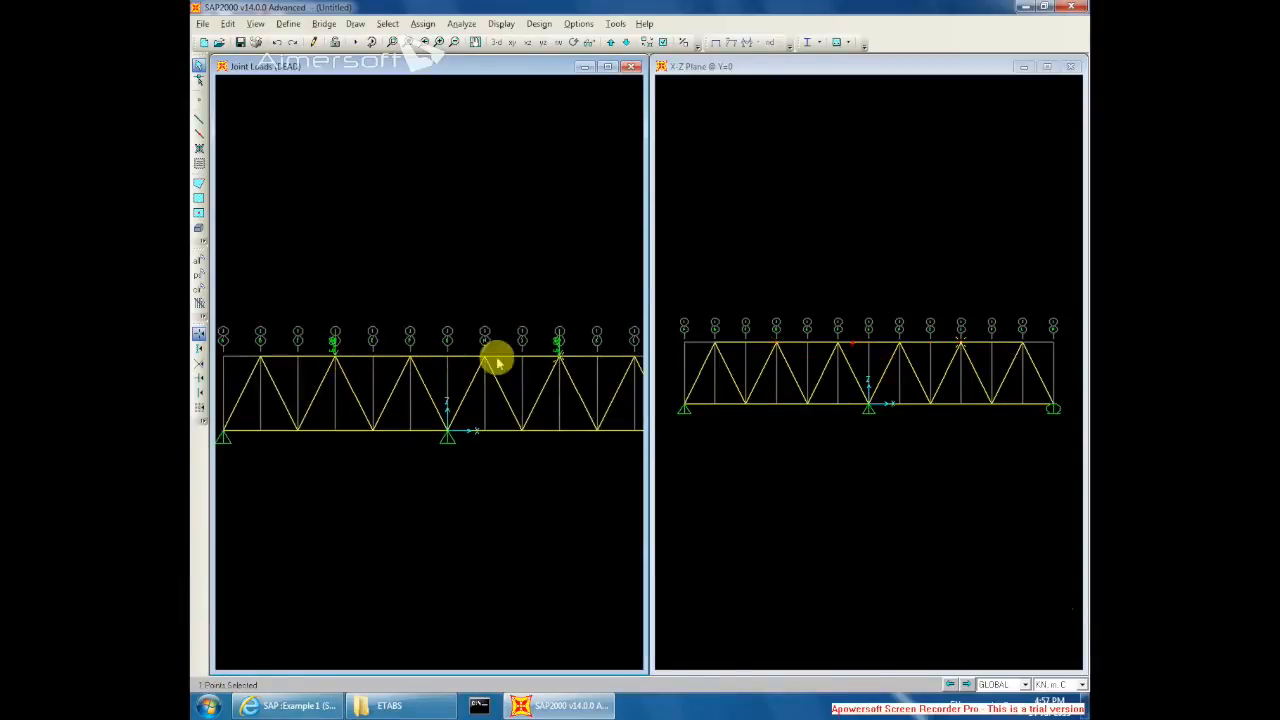
click(561, 362)
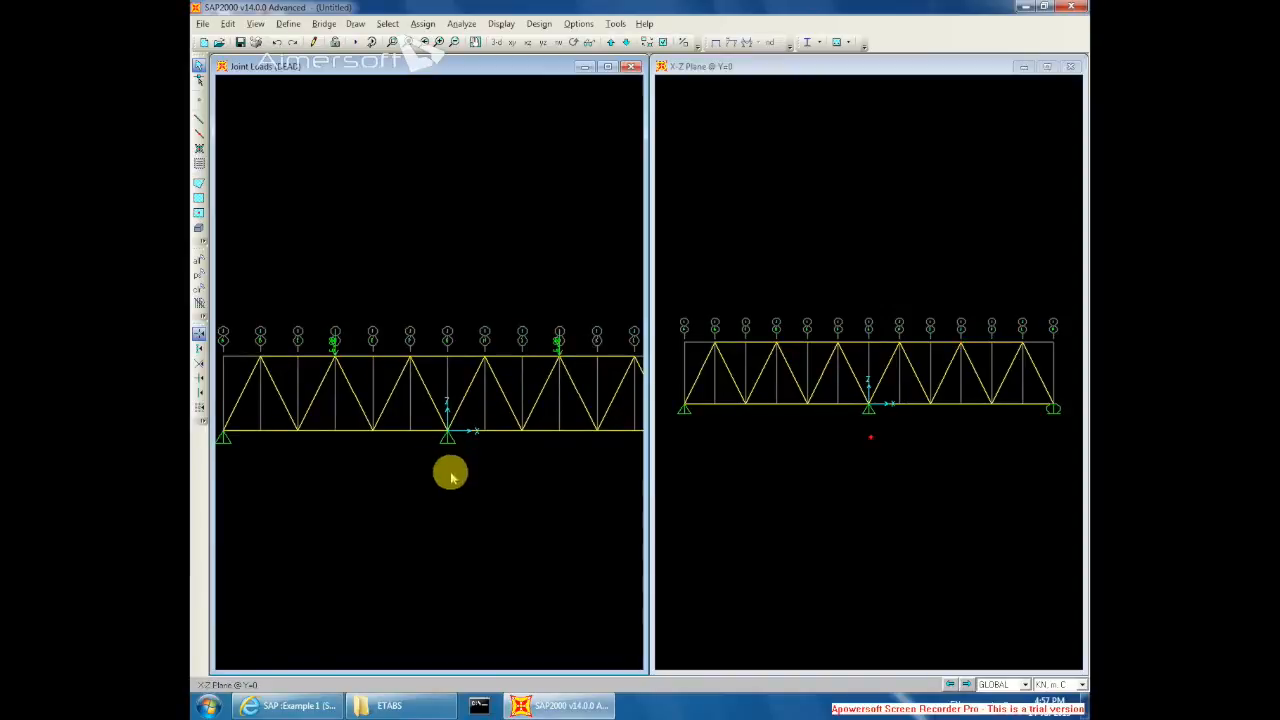
Step: Assign an LL joint force of 8 kN in global Z to the bottom-chord support joint at grid line G, replacing existing loads
scroll(450, 472, up, 2)
scroll(450, 472, up, 1)
click(450, 410)
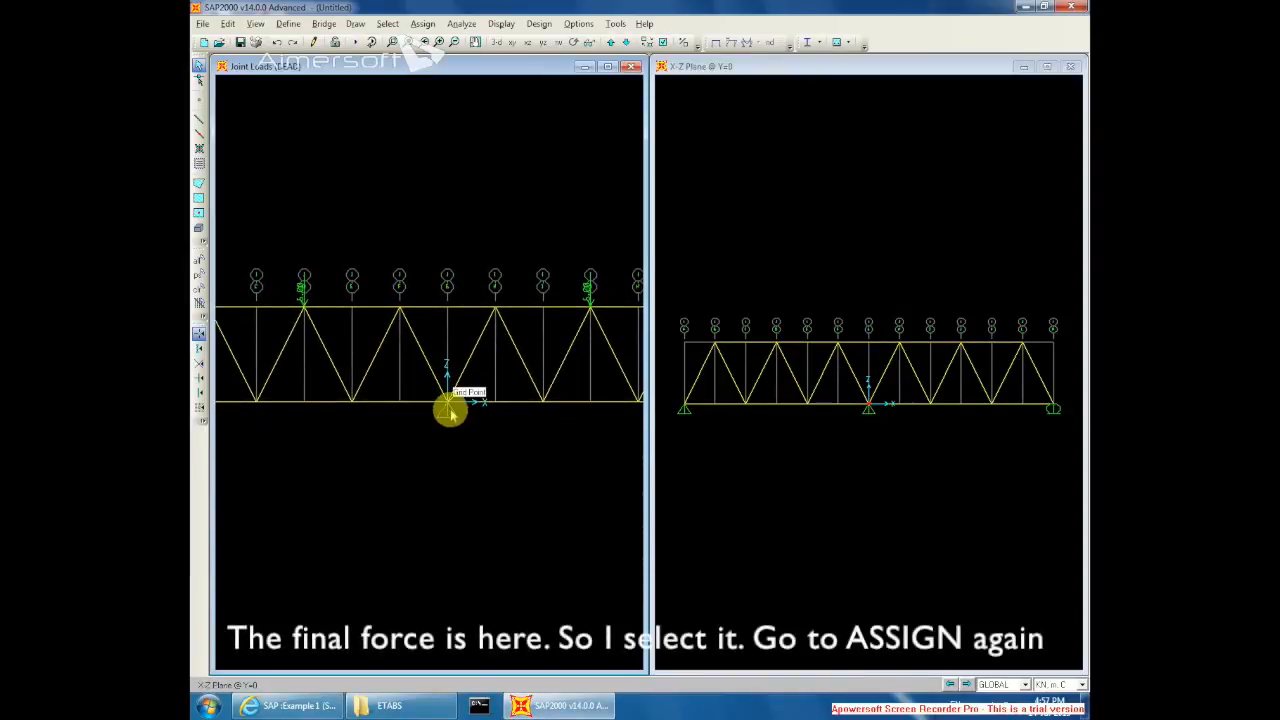
click(448, 402)
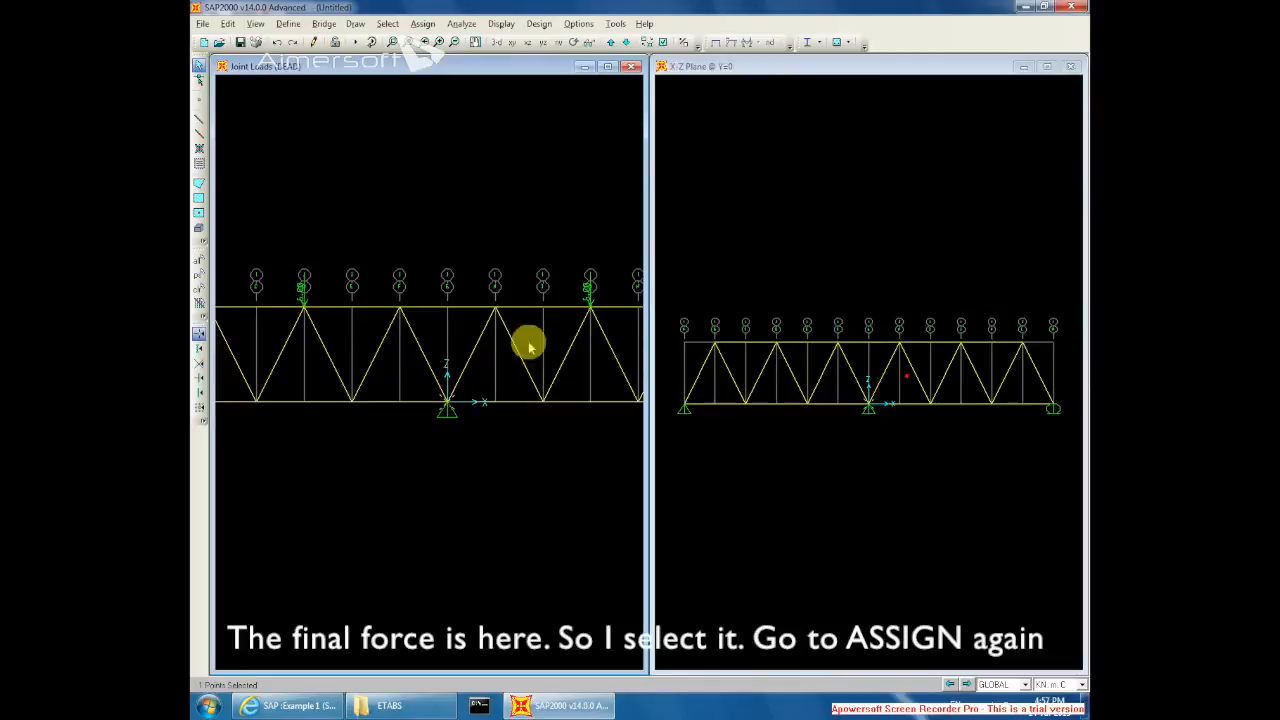
click(422, 24)
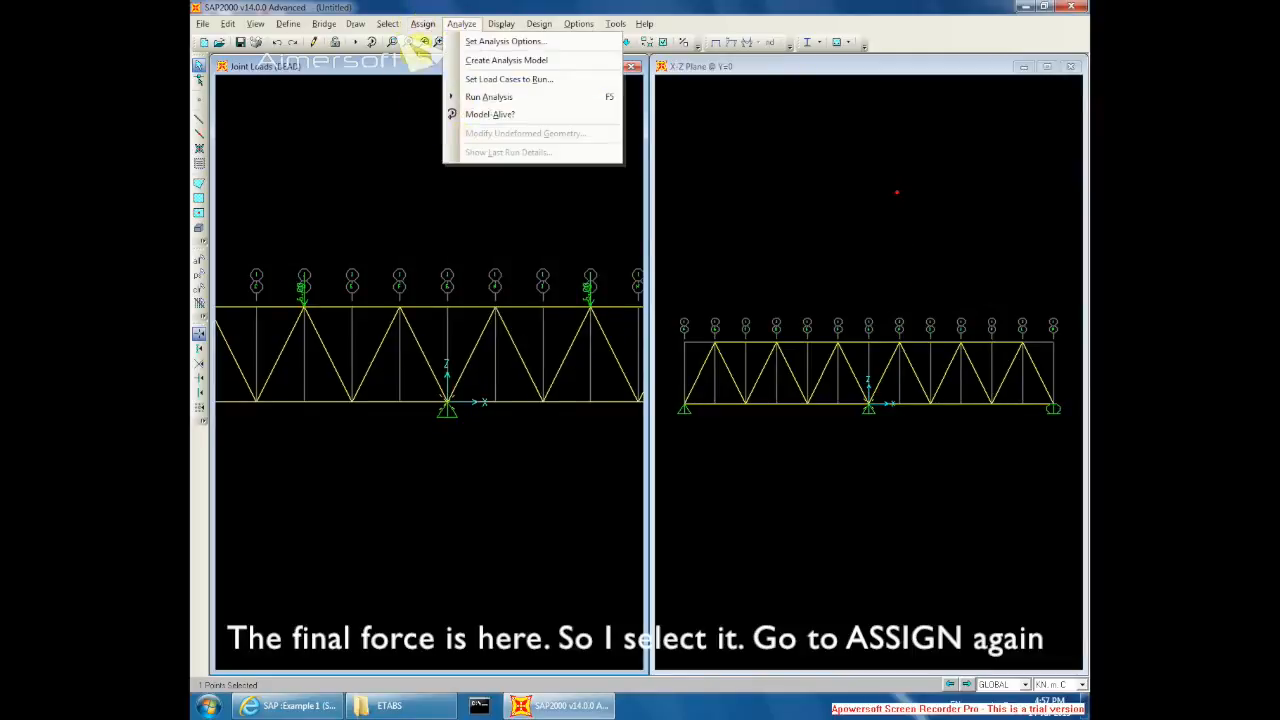
mouse_move(463, 165)
click(640, 168)
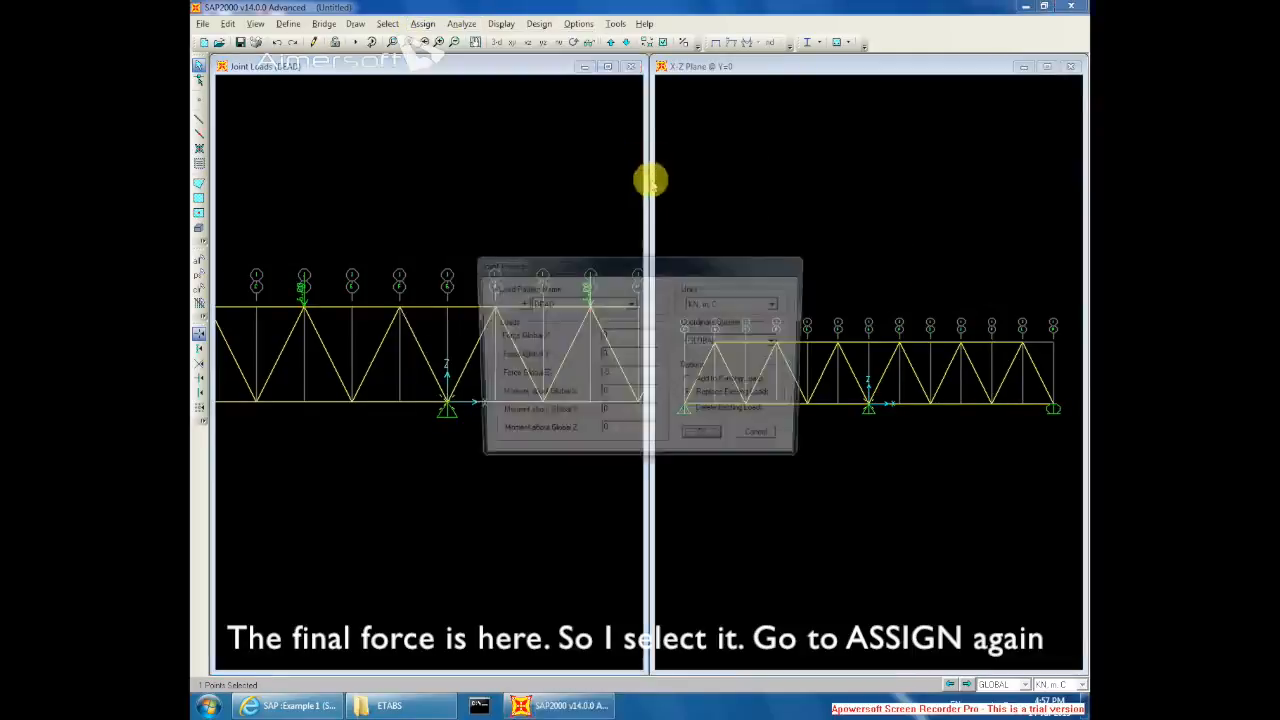
click(572, 304)
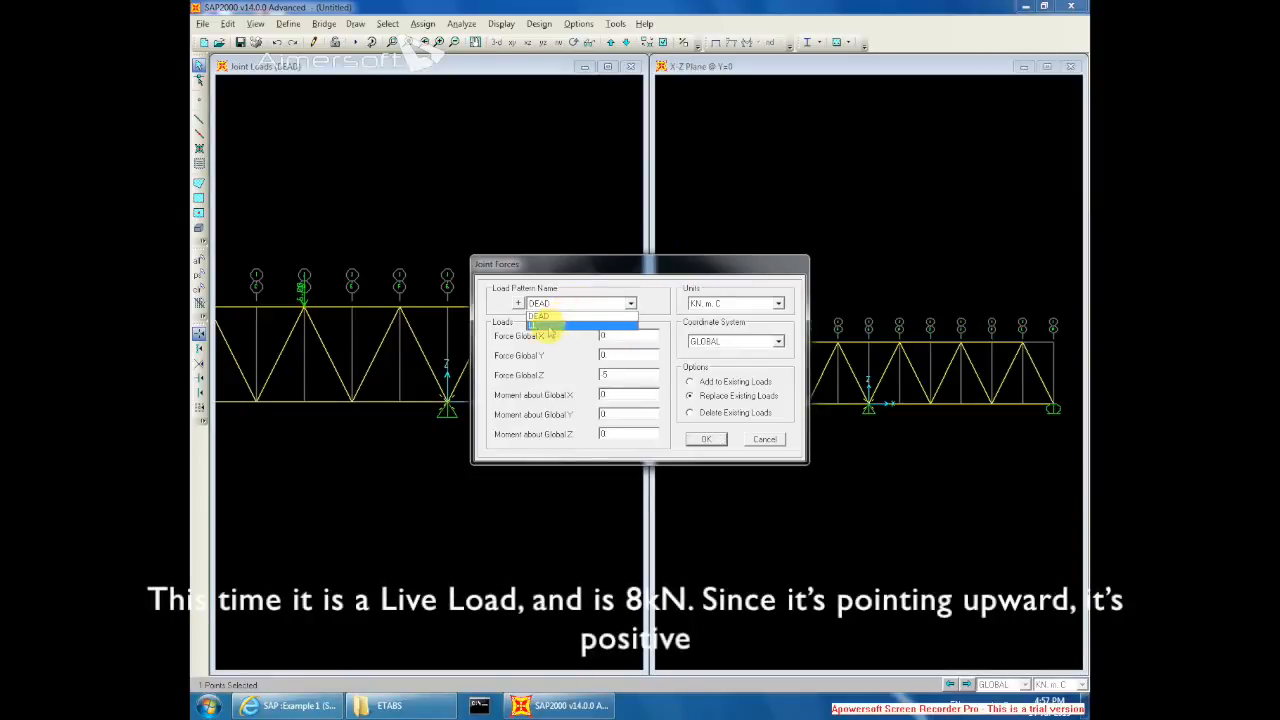
click(550, 326)
click(625, 374)
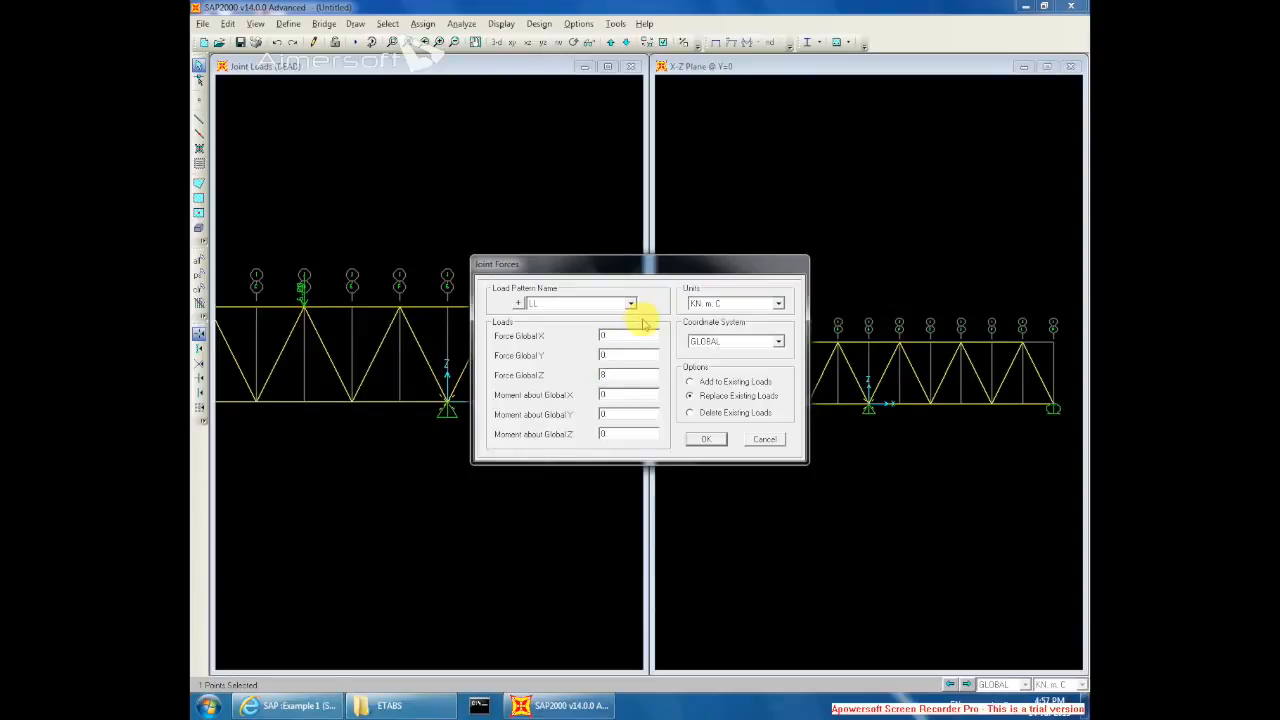
click(693, 304)
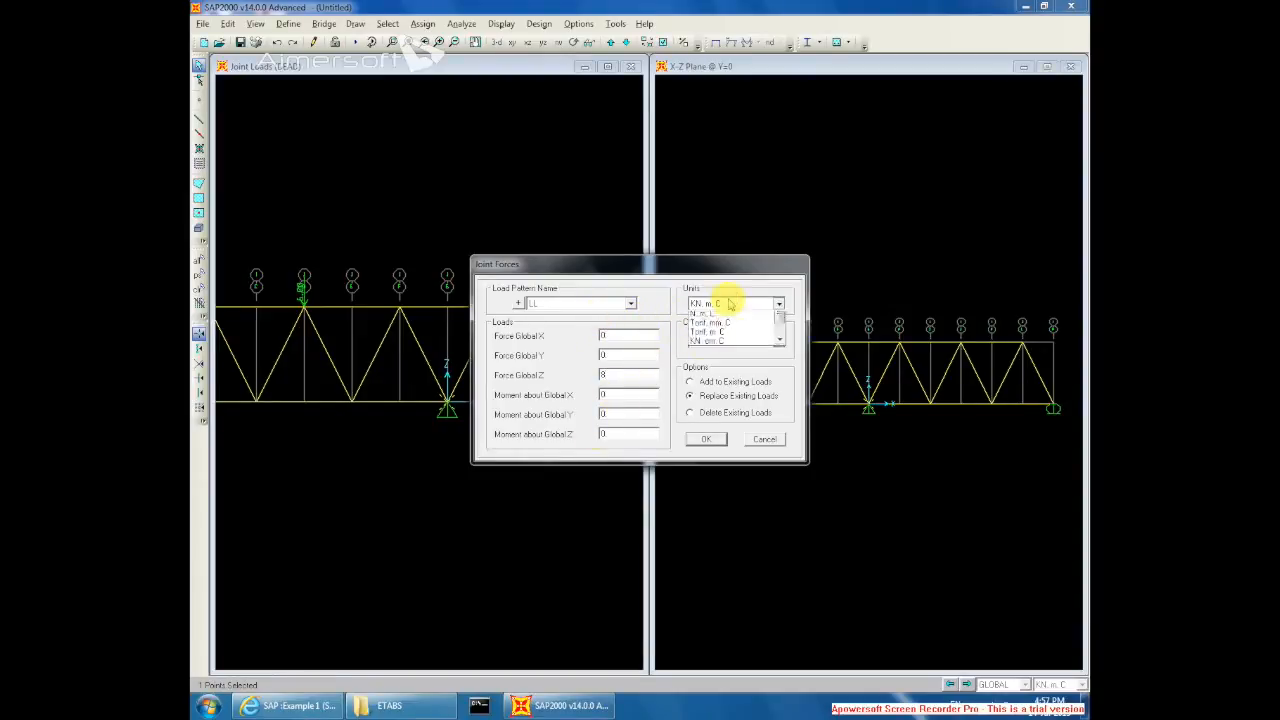
click(710, 326)
click(712, 342)
click(712, 343)
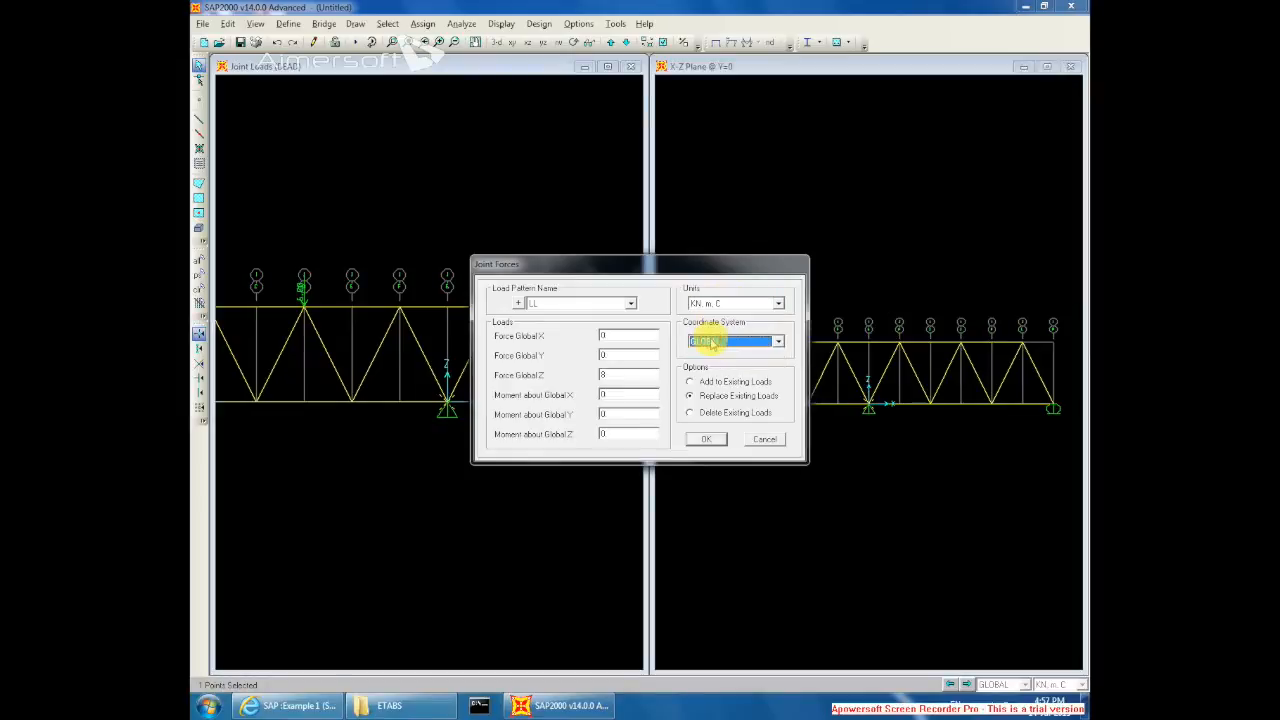
click(705, 440)
Step: Examine the live load arrow at the central support joint up close and against the whole truss
scroll(450, 400, up, 2)
scroll(450, 393, up, 2)
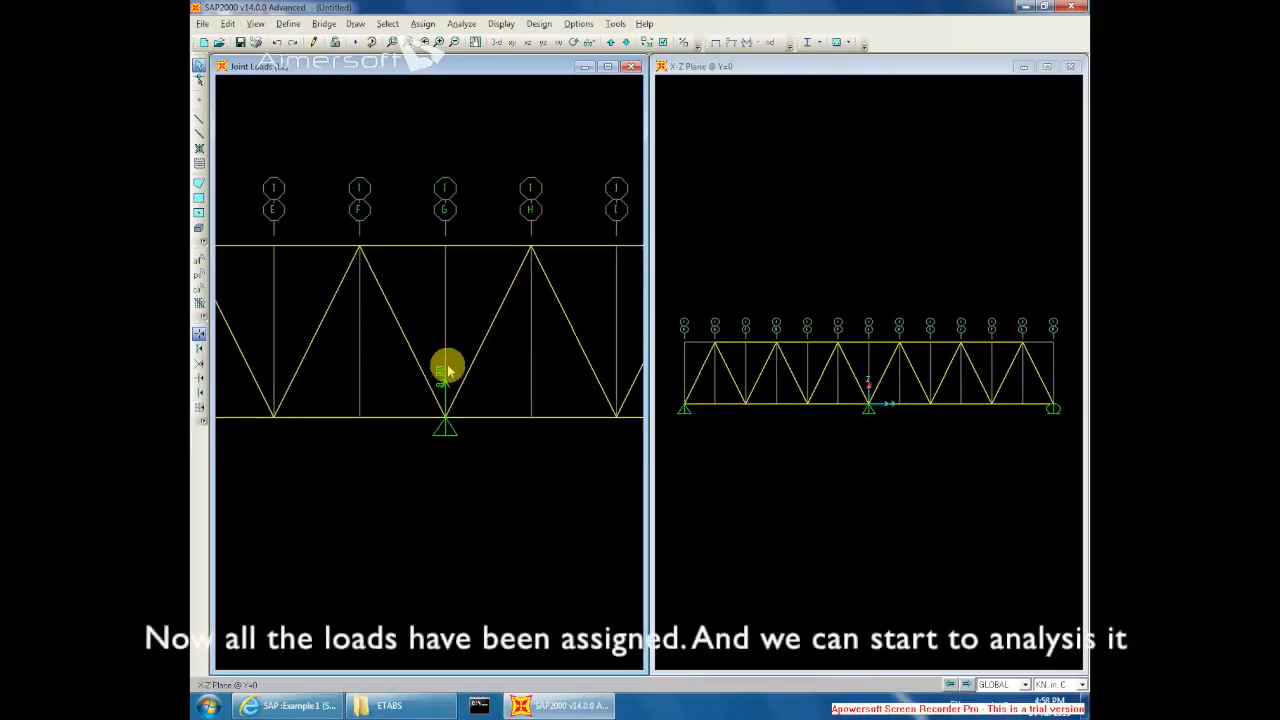
scroll(450, 375, up, 3)
scroll(457, 385, down, 1)
scroll(457, 385, down, 2)
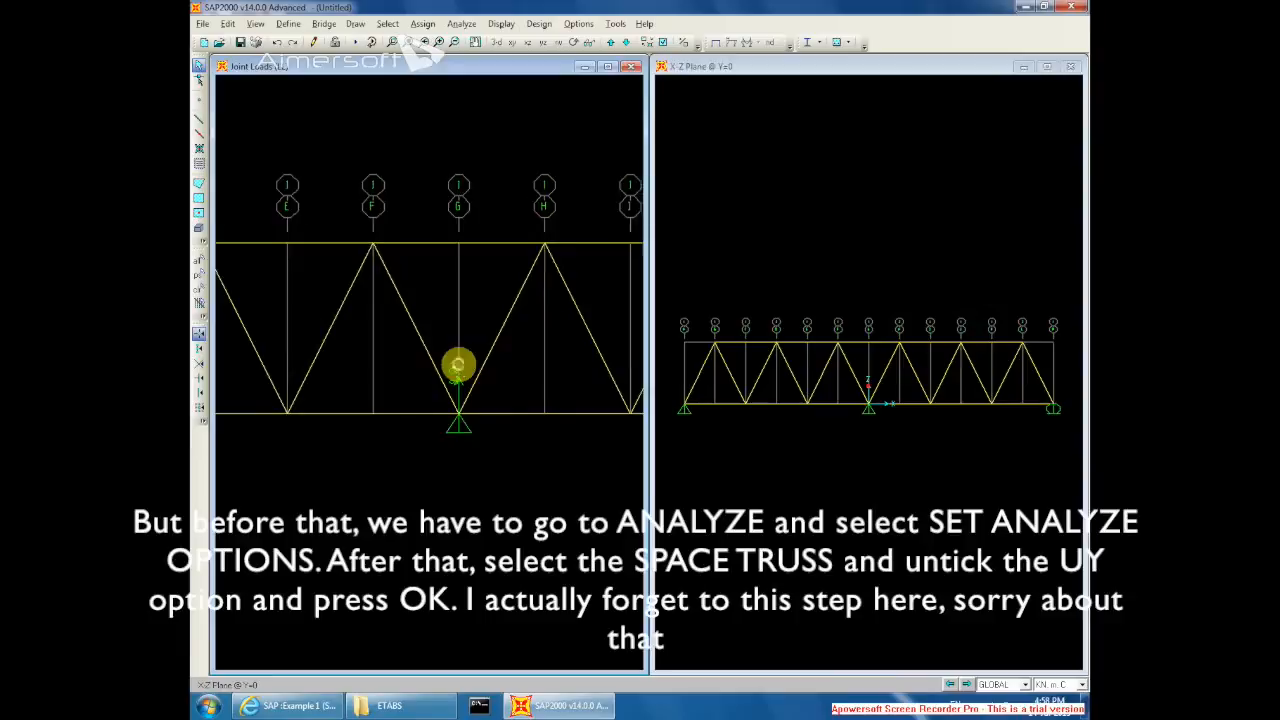
scroll(456, 352, down, 2)
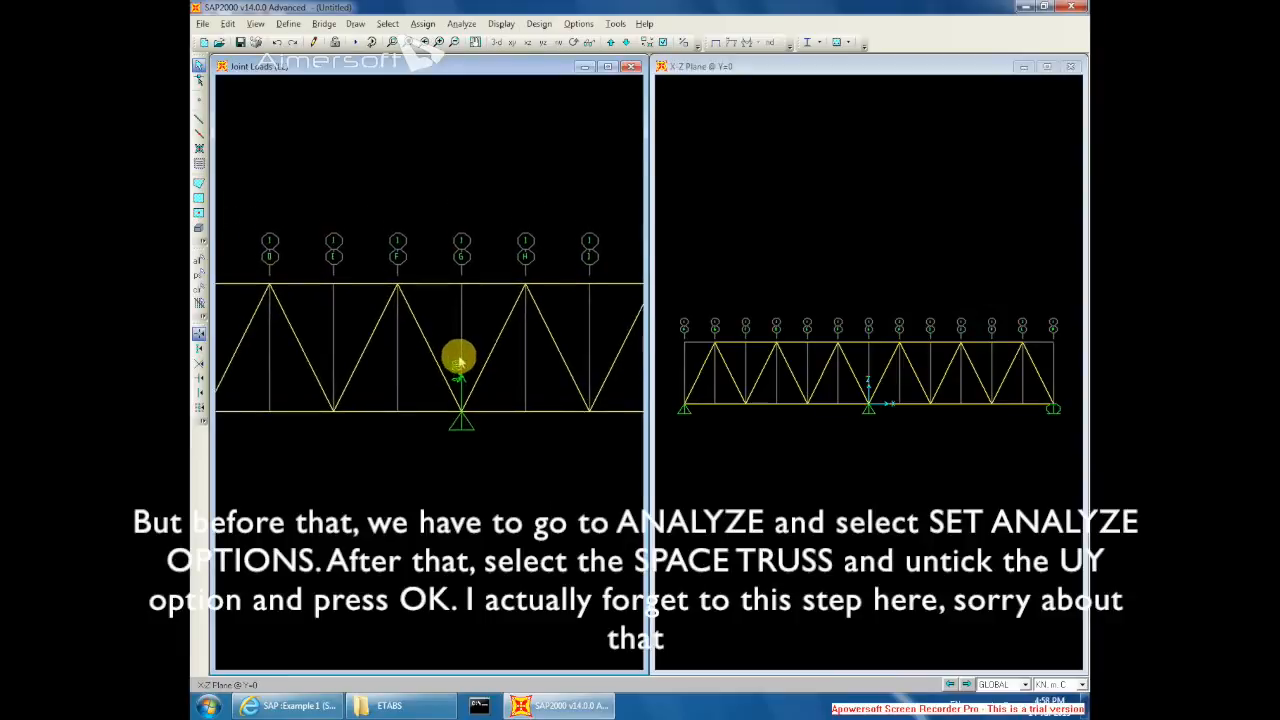
scroll(457, 360, down, 2)
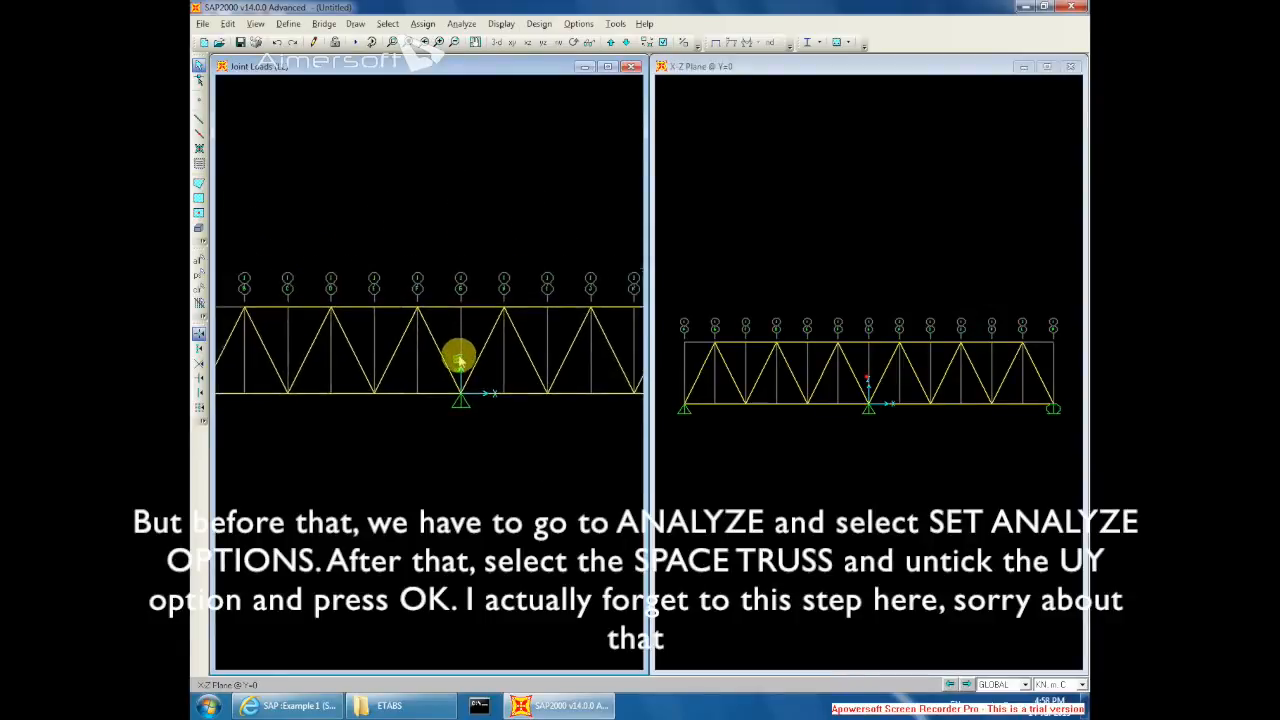
scroll(460, 358, down, 4)
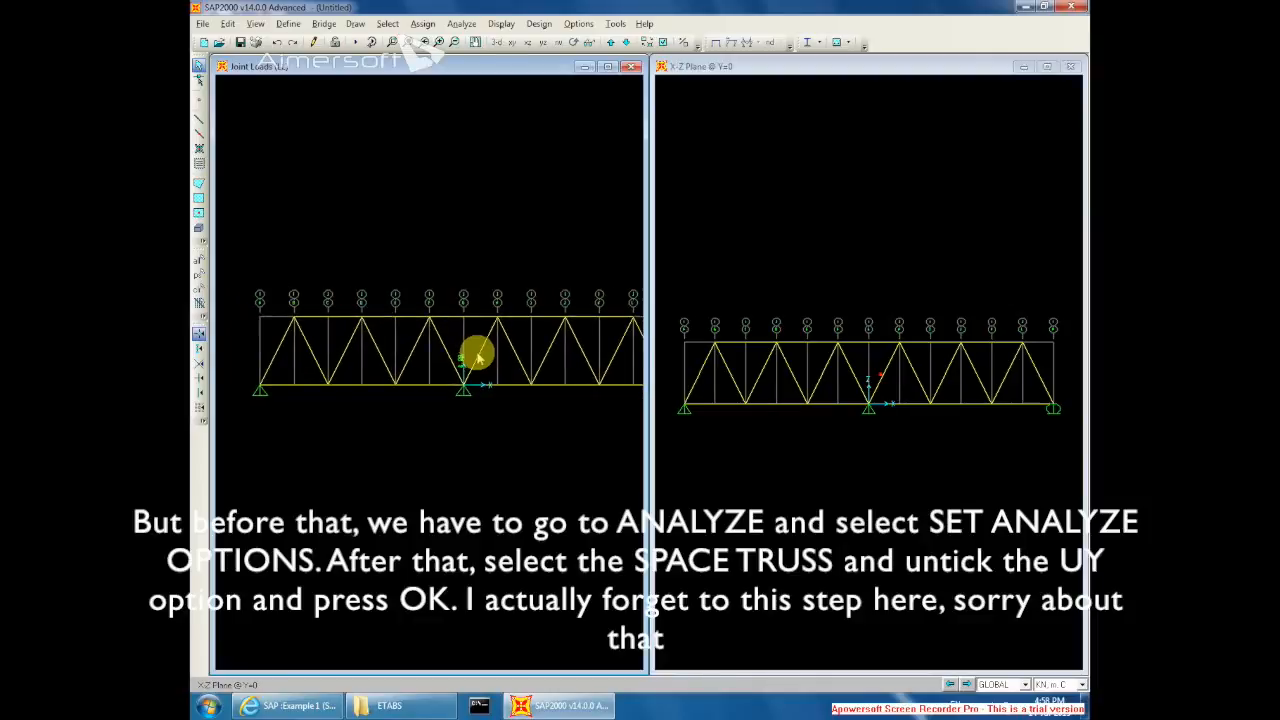
middle_drag(500, 350, 462, 355)
scroll(458, 348, up, 1)
scroll(458, 348, down, 1)
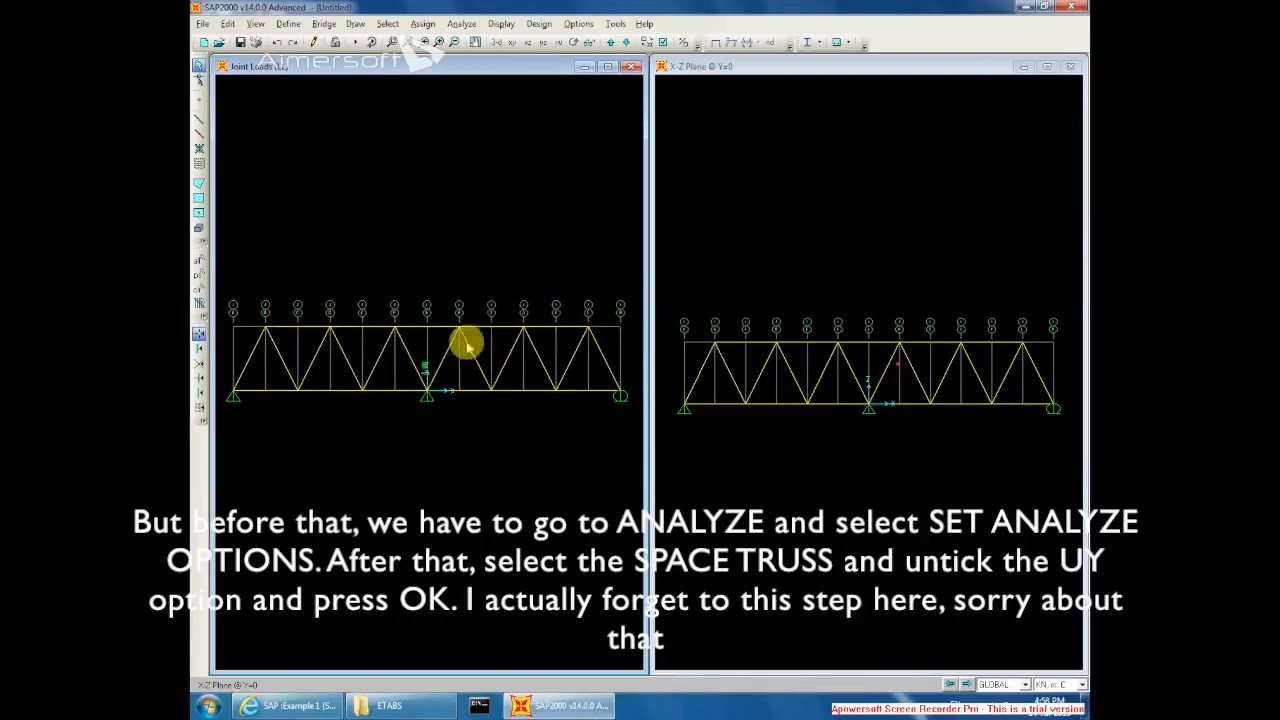
Step: Set the MODAL load case to Do Not Run in the load cases to run
click(461, 23)
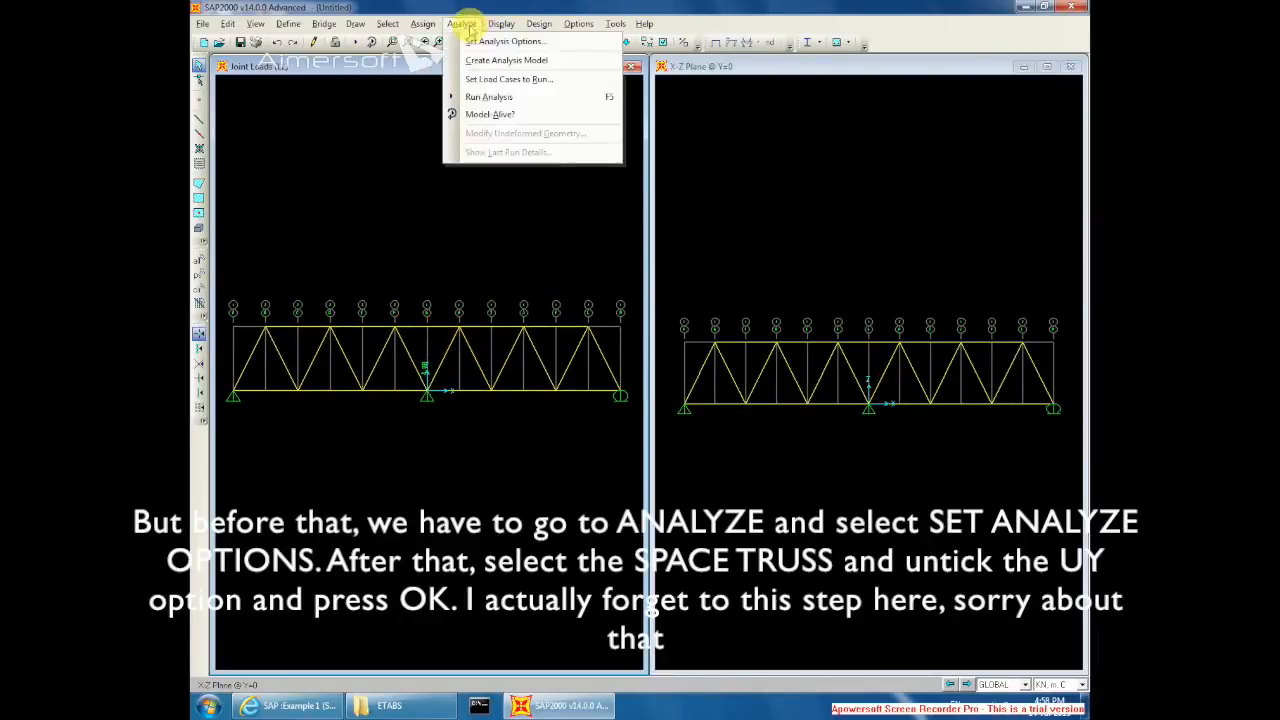
click(501, 80)
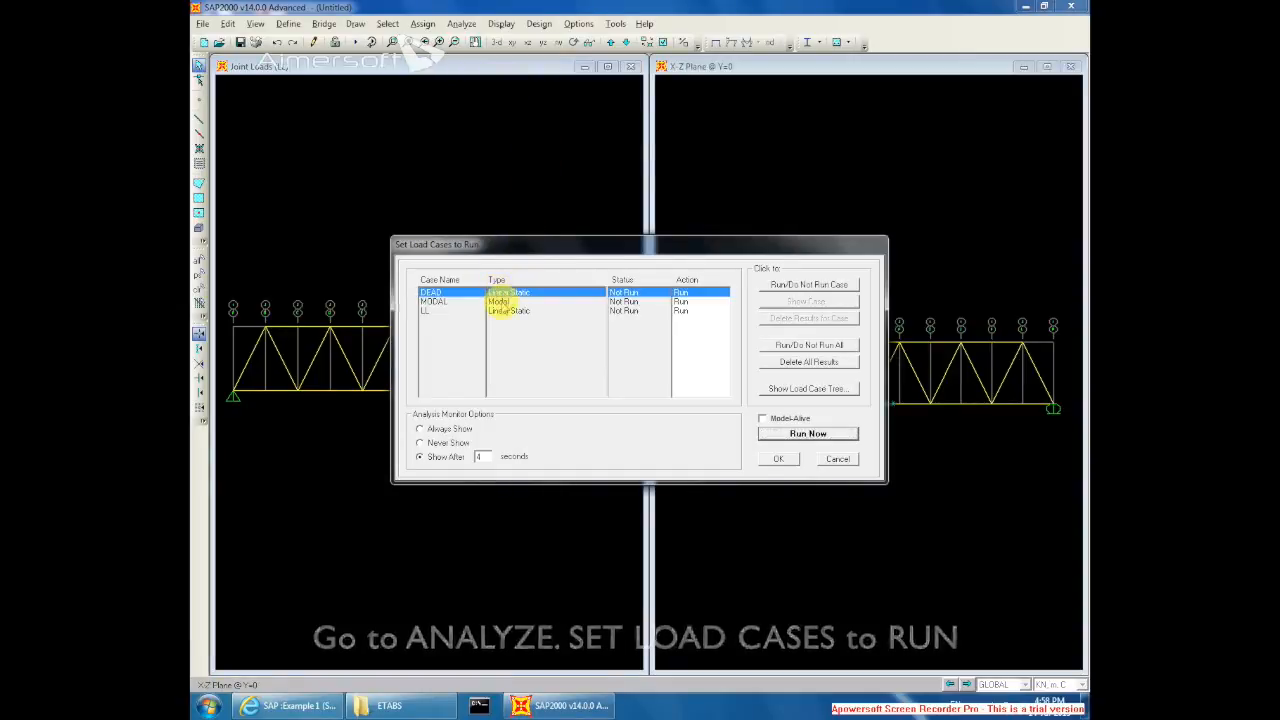
click(504, 311)
click(512, 301)
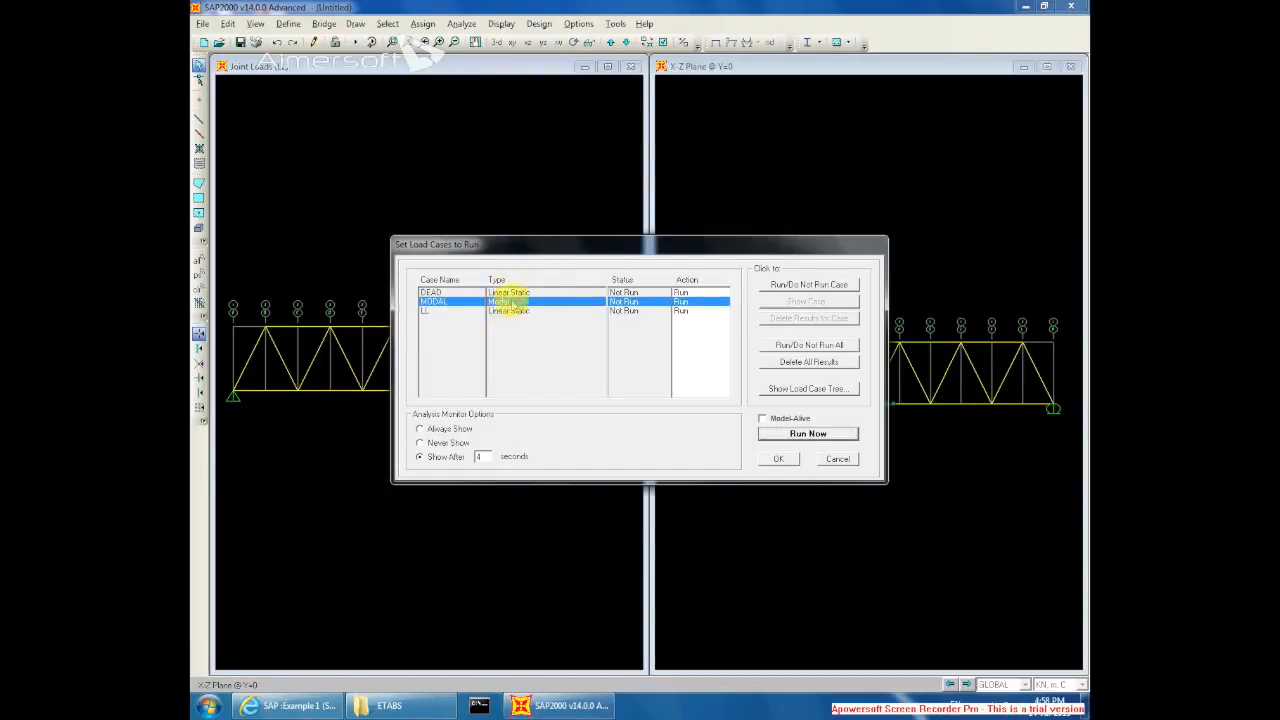
click(781, 288)
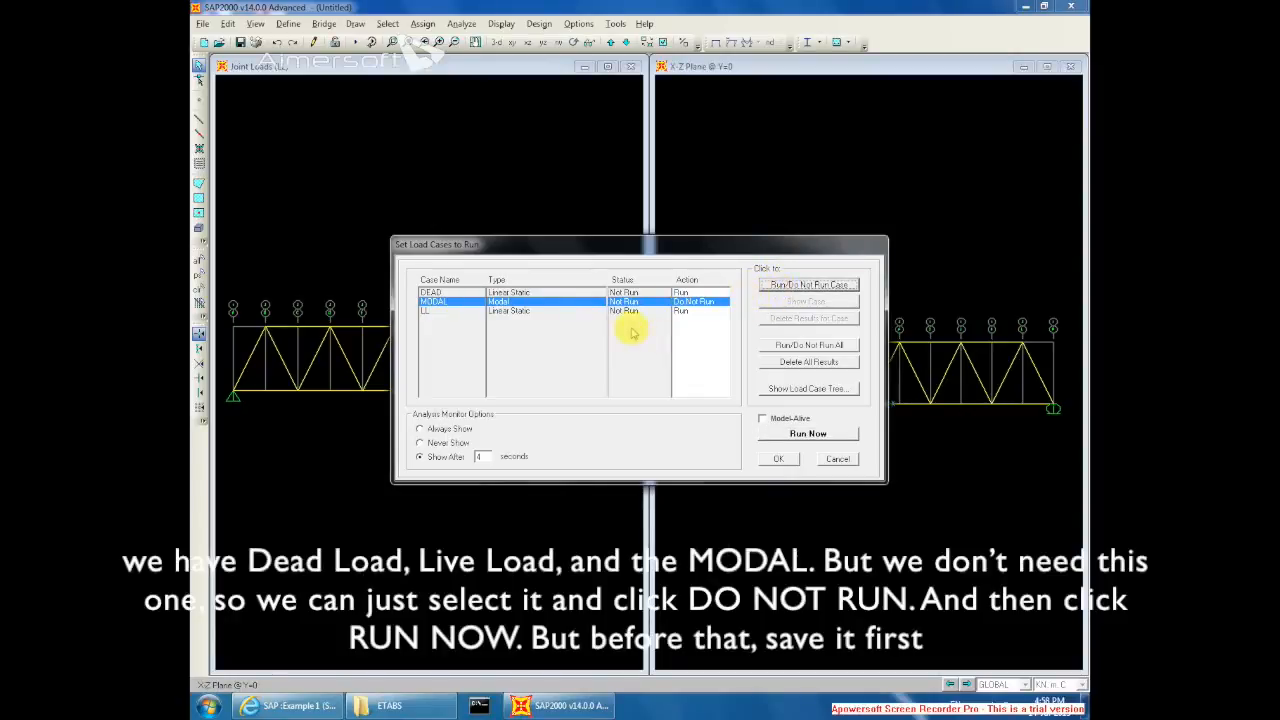
Step: Run the analysis, saving the model as 456 in a new folder on the Desktop
click(808, 433)
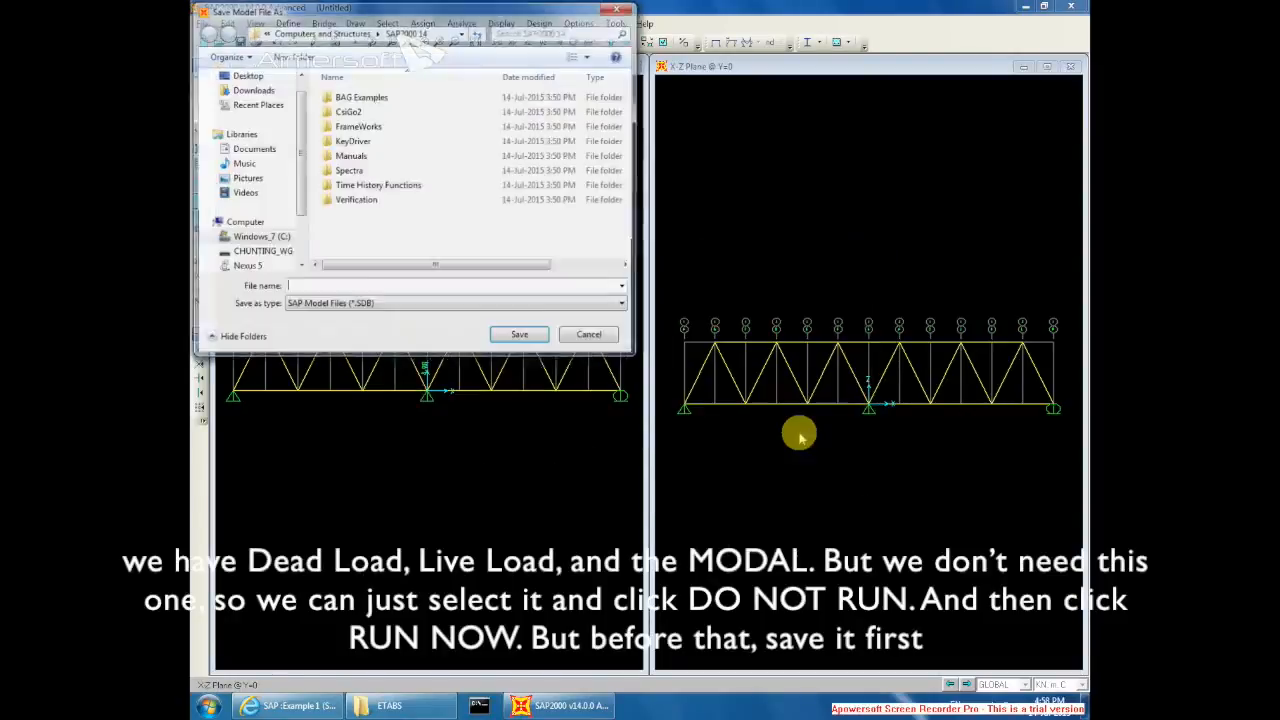
click(246, 75)
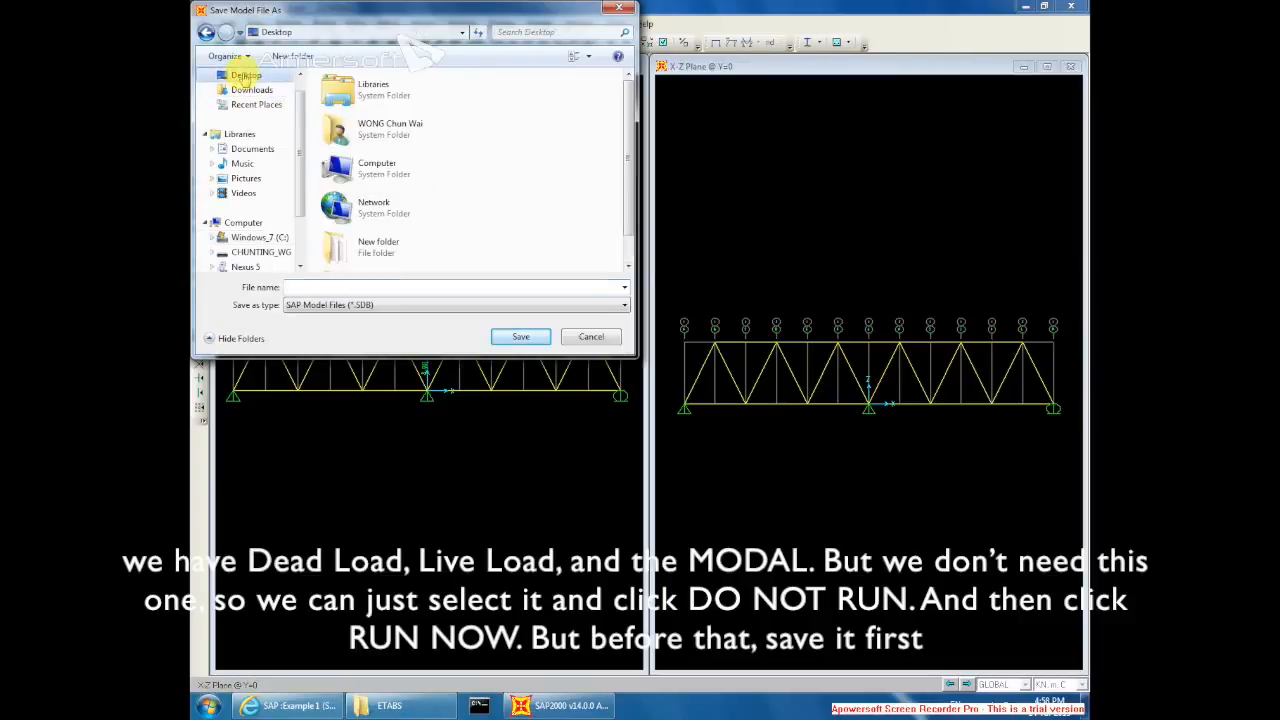
right_click(540, 160)
mouse_move(607, 288)
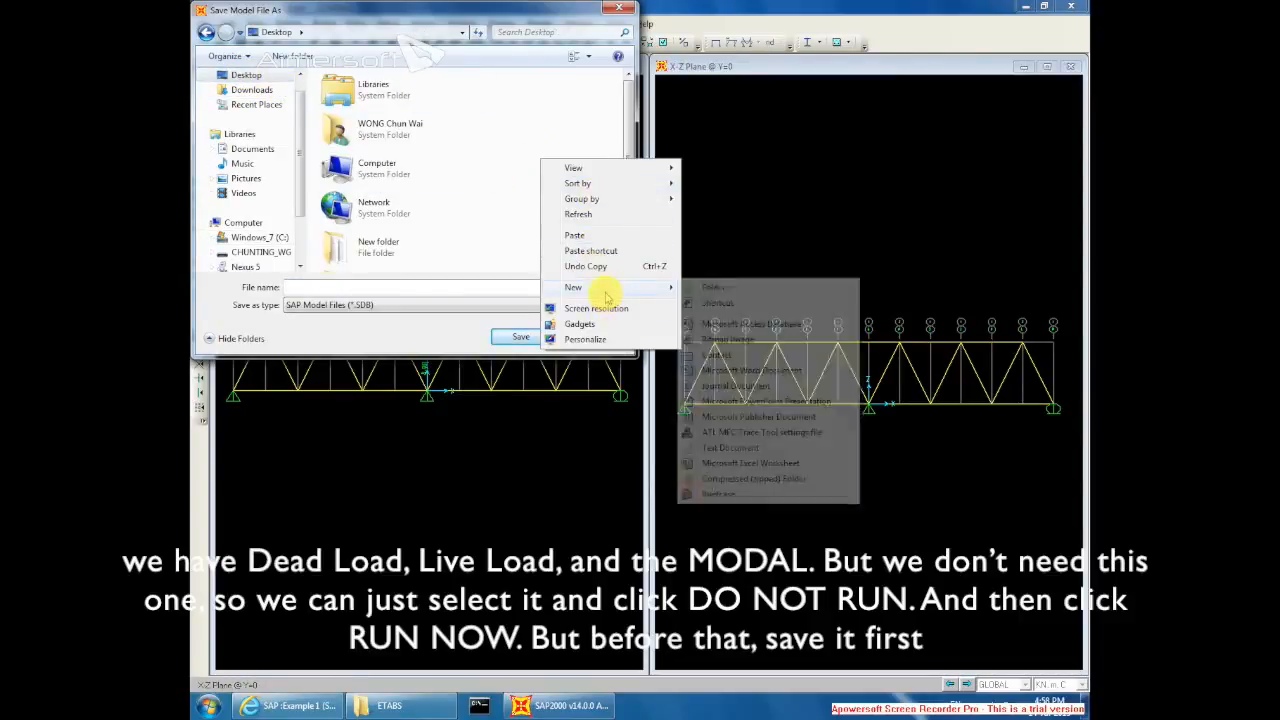
click(735, 289)
key(Return)
double_click(466, 248)
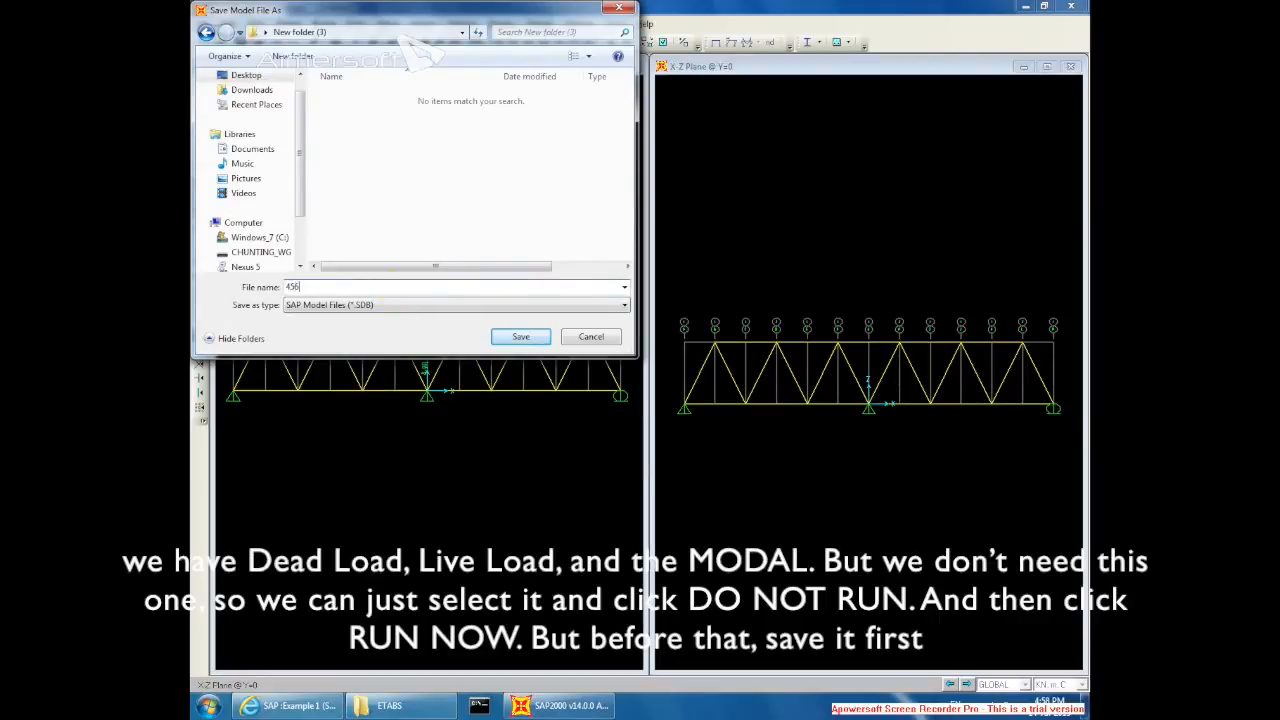
click(528, 340)
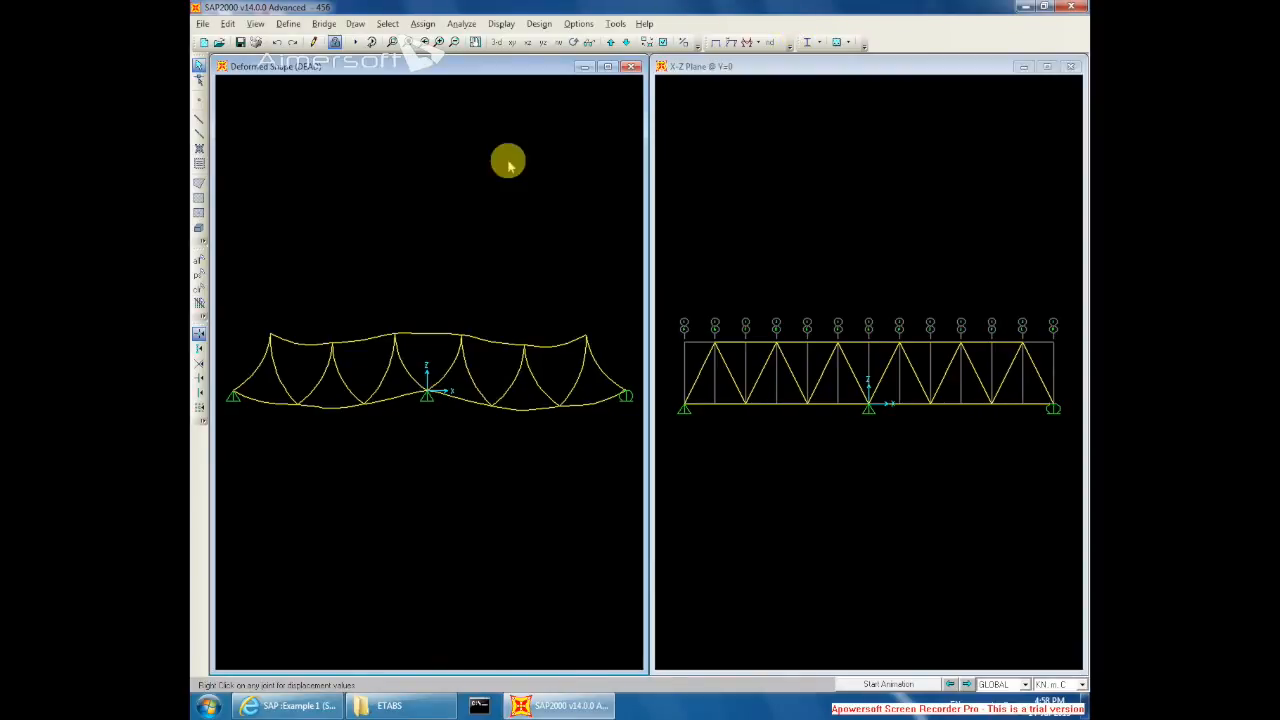
Step: Animate the deformed shape for the DEAD case at different speeds and stop the animation
scroll(427, 338, down, 4)
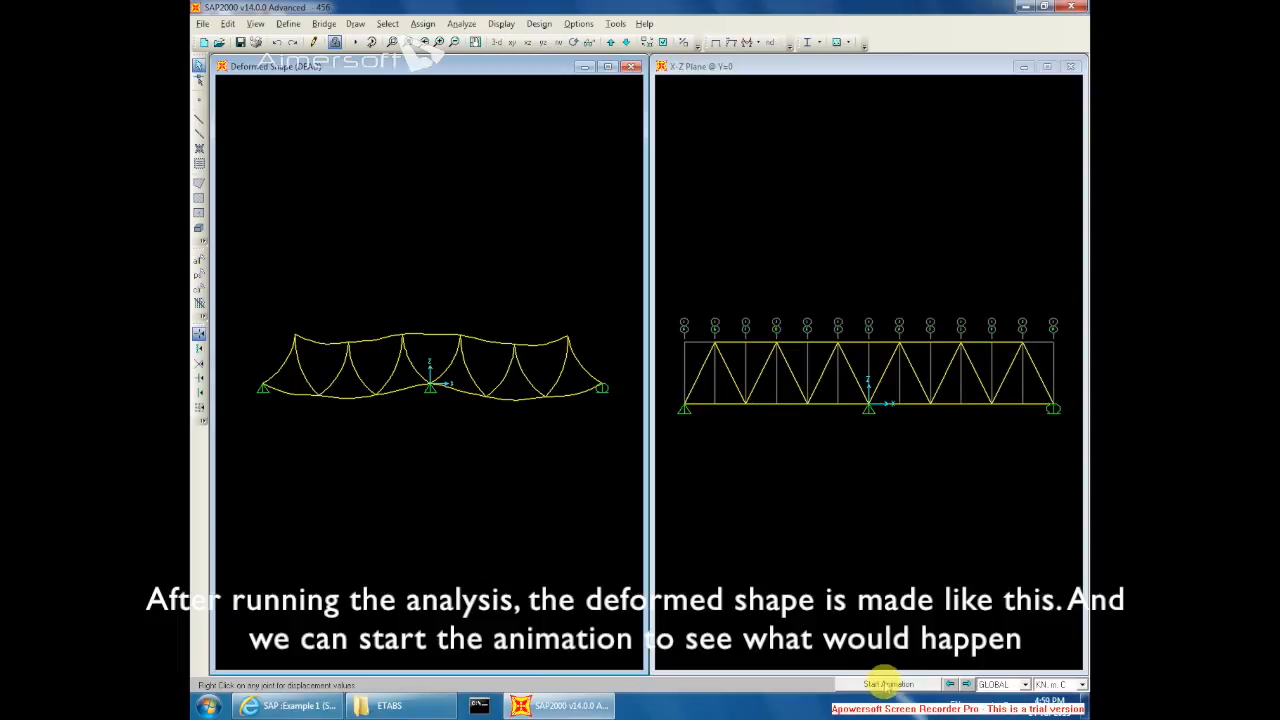
click(886, 683)
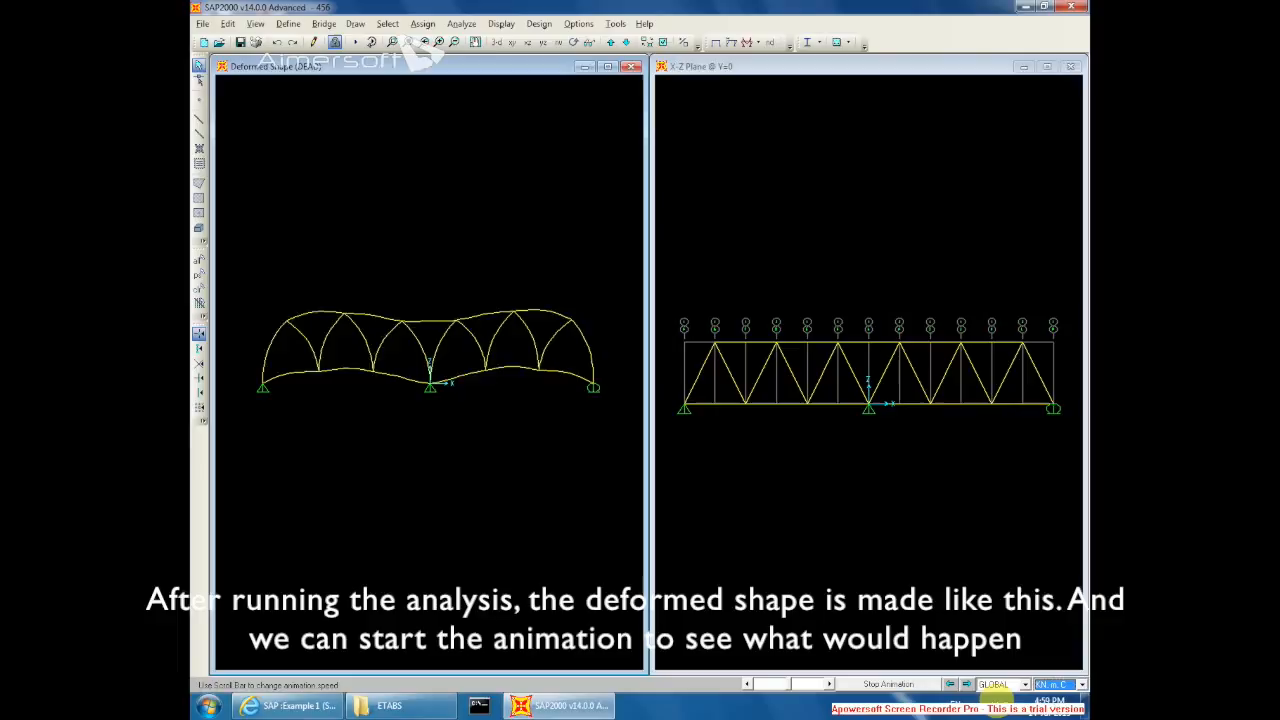
click(997, 715)
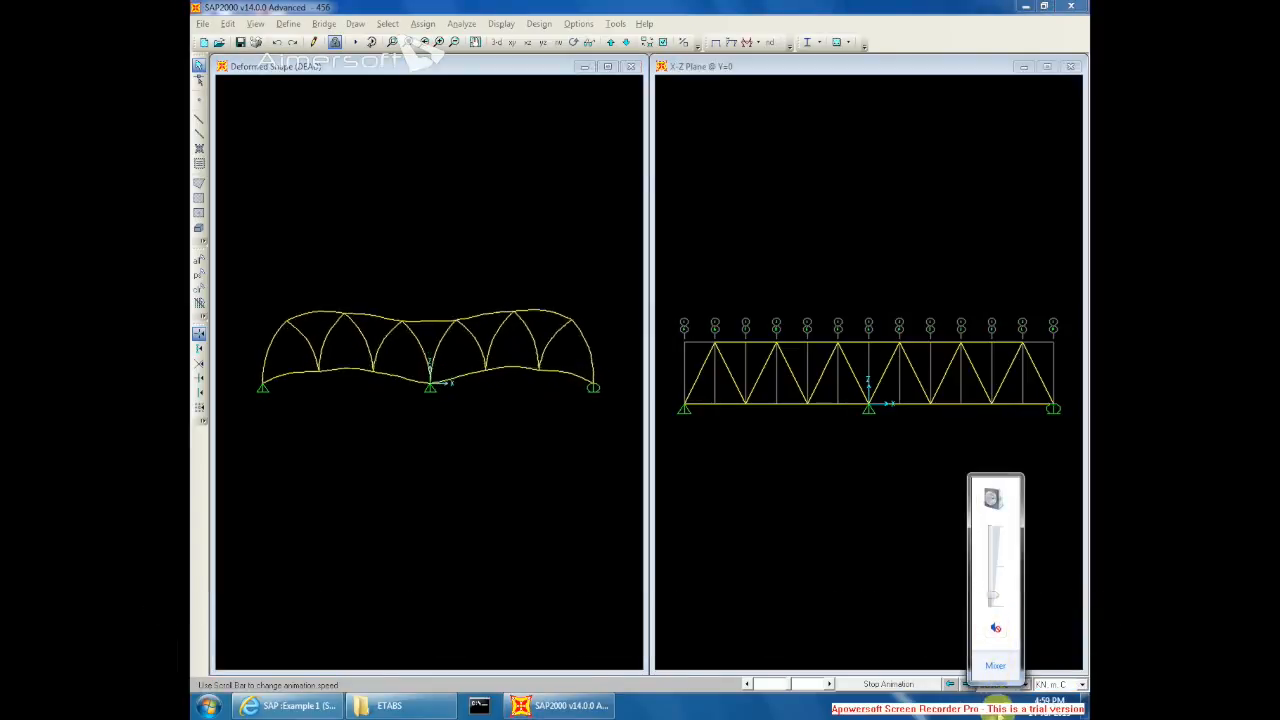
click(903, 585)
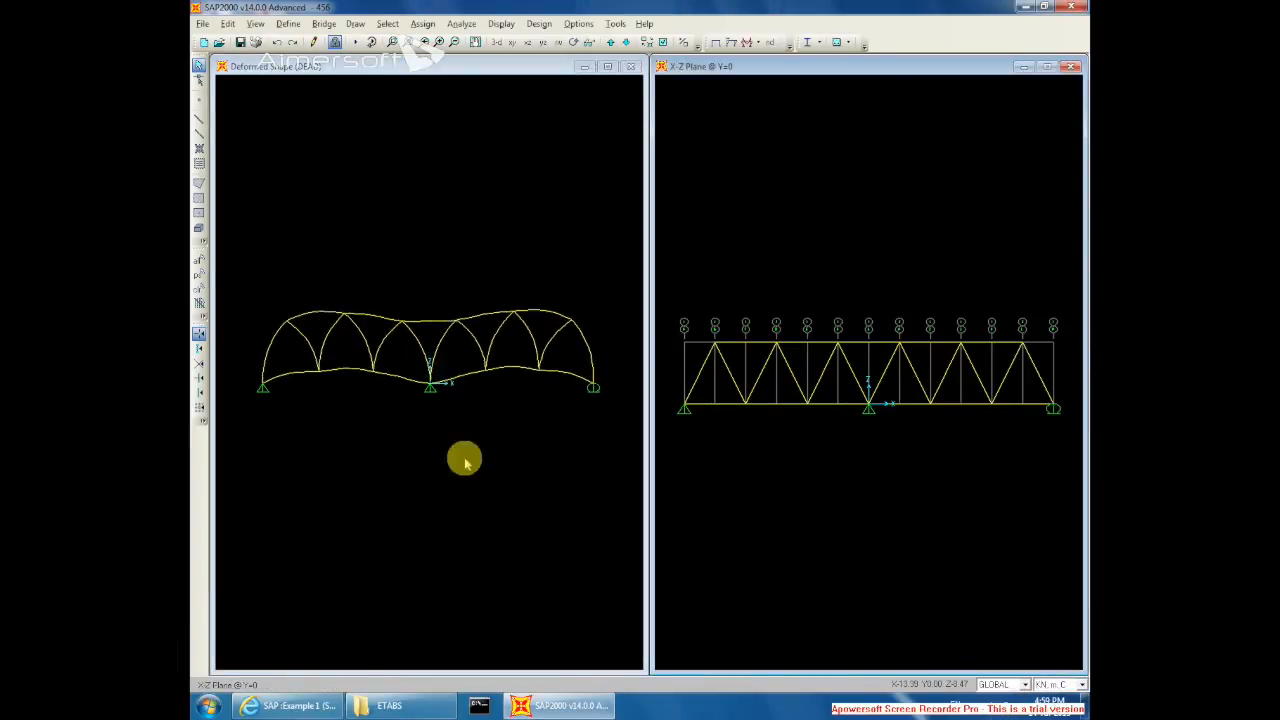
click(518, 400)
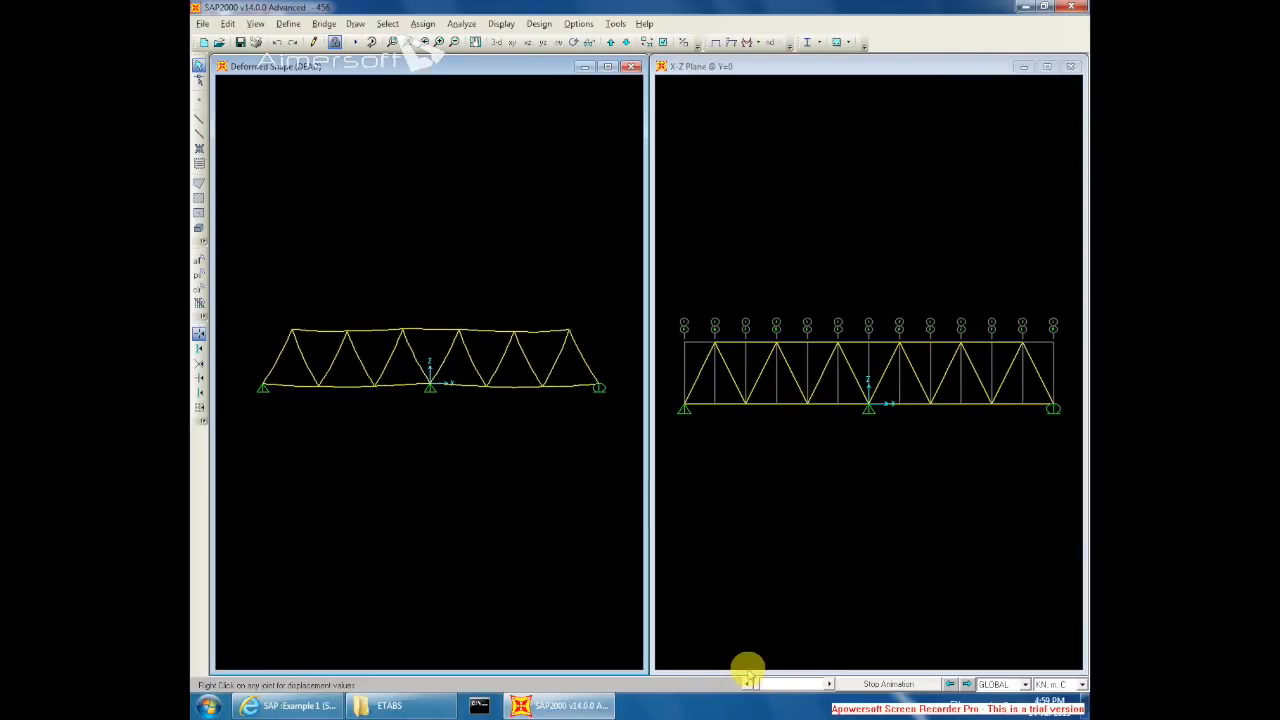
drag(761, 682, 828, 682)
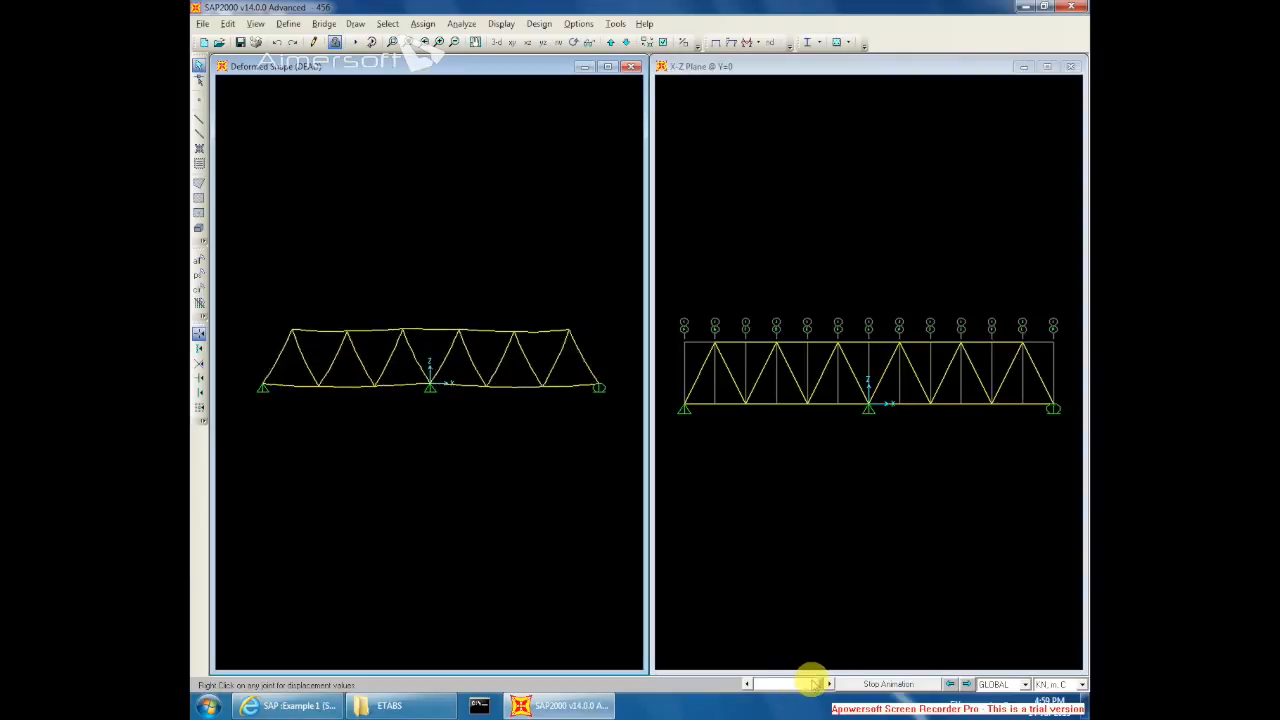
drag(821, 685, 795, 685)
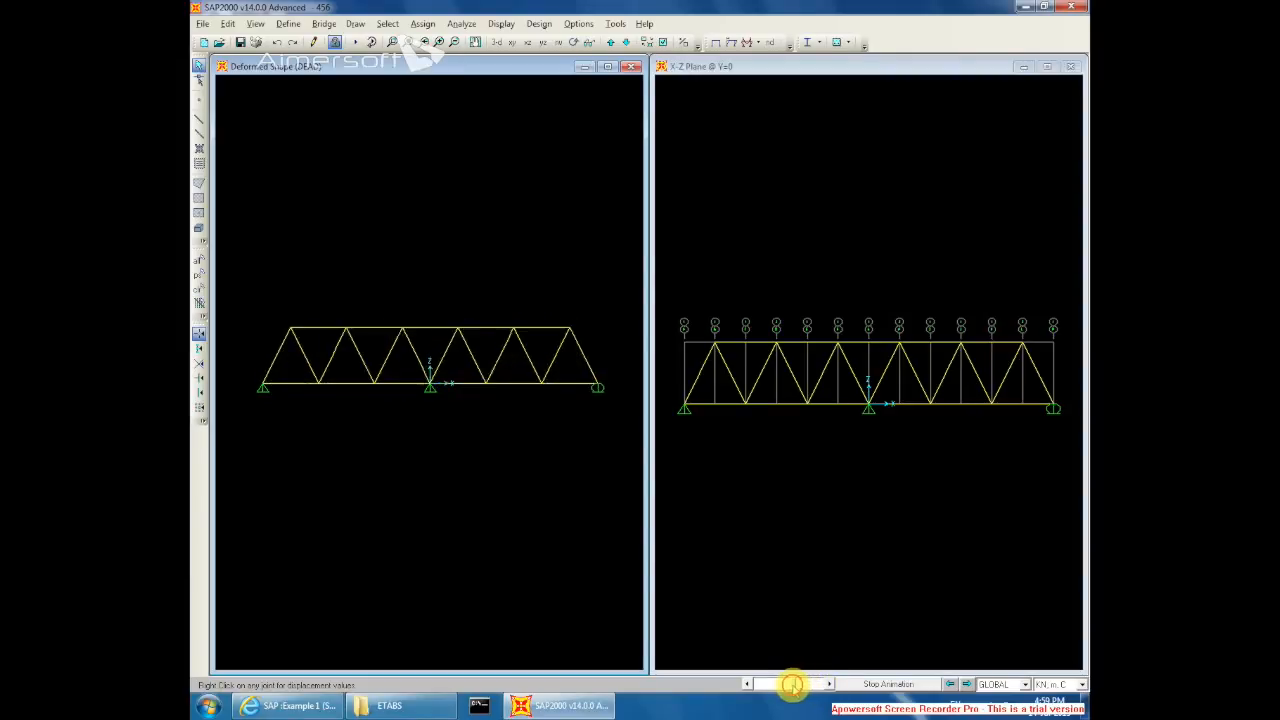
click(888, 683)
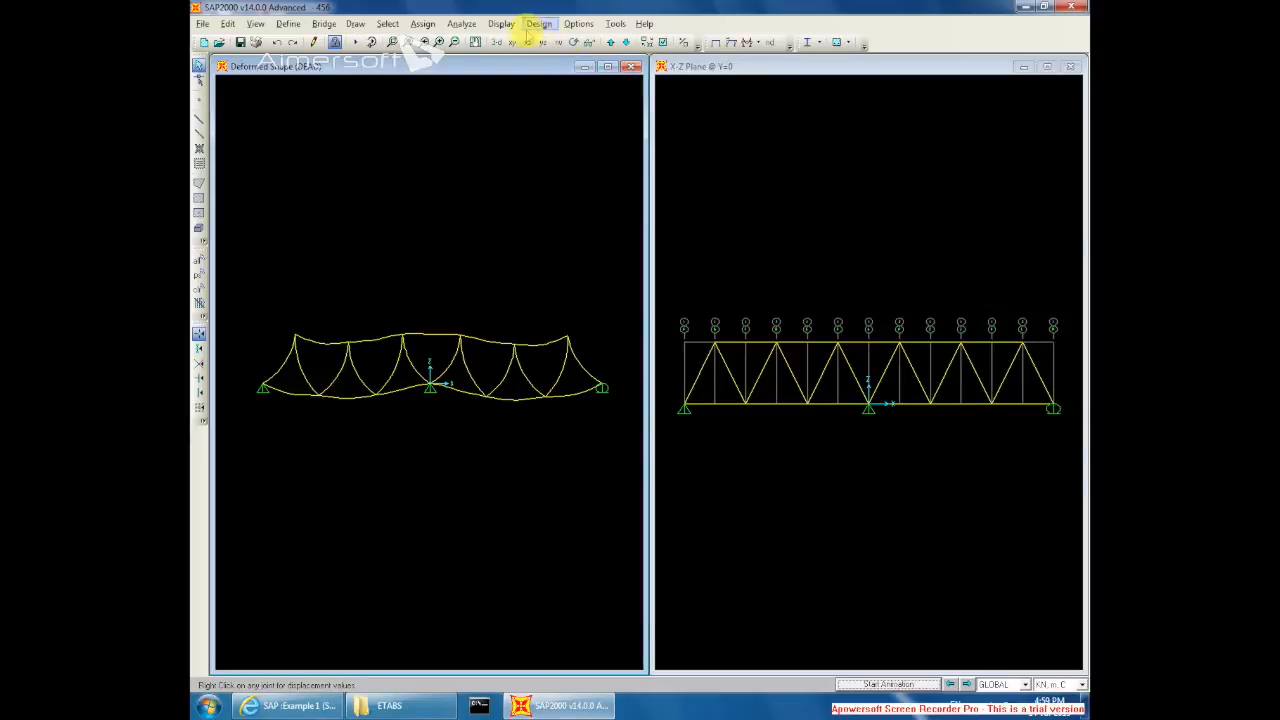
Step: Arrange the display in three view windows and activate the new 3-D view
click(578, 23)
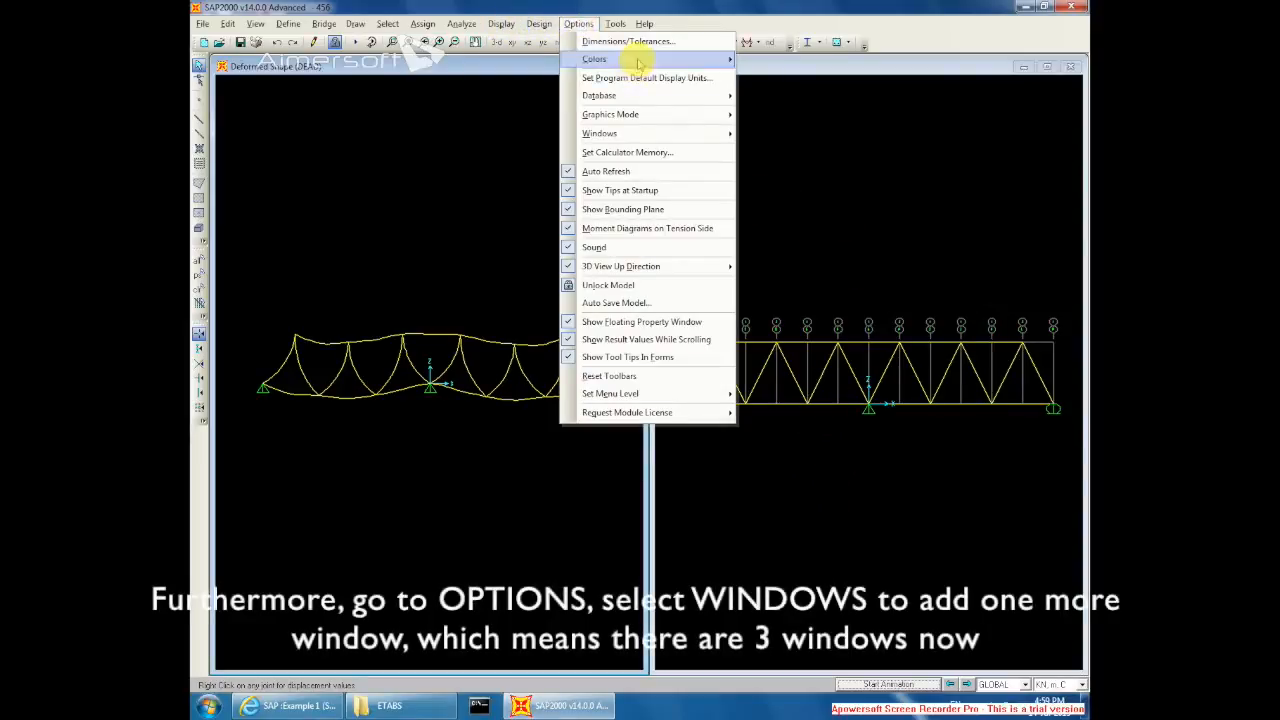
click(622, 134)
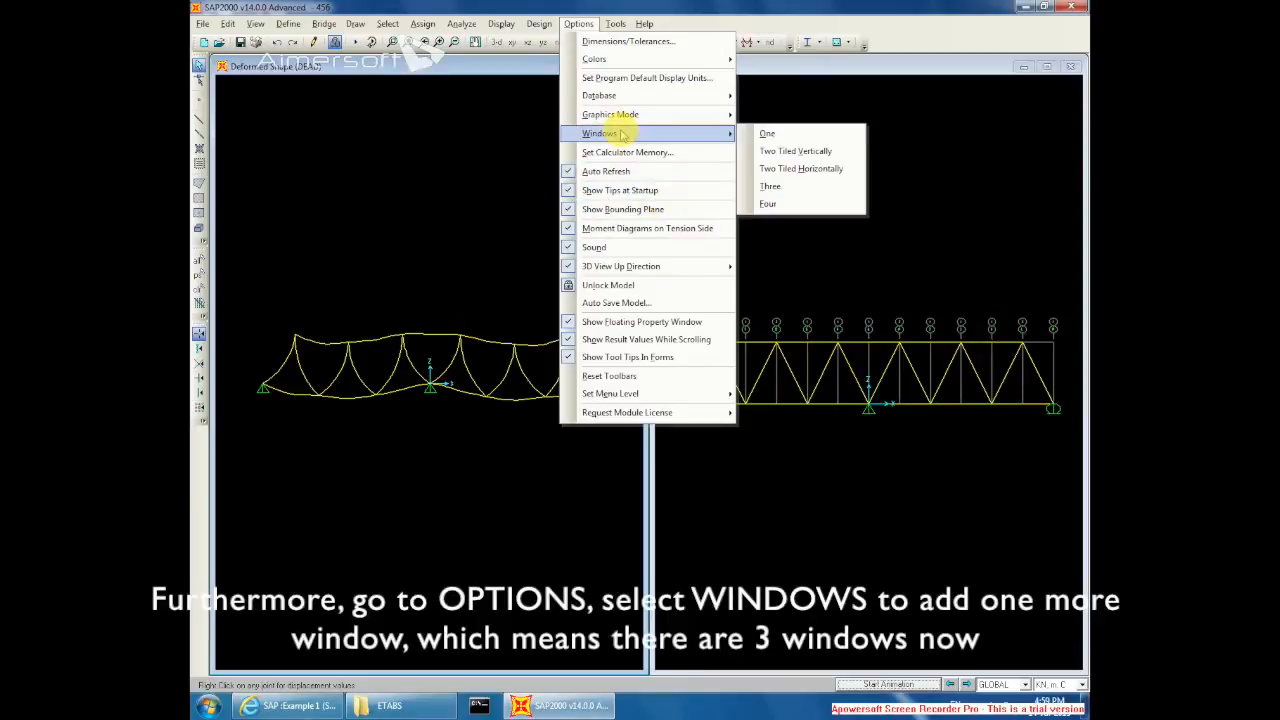
click(770, 187)
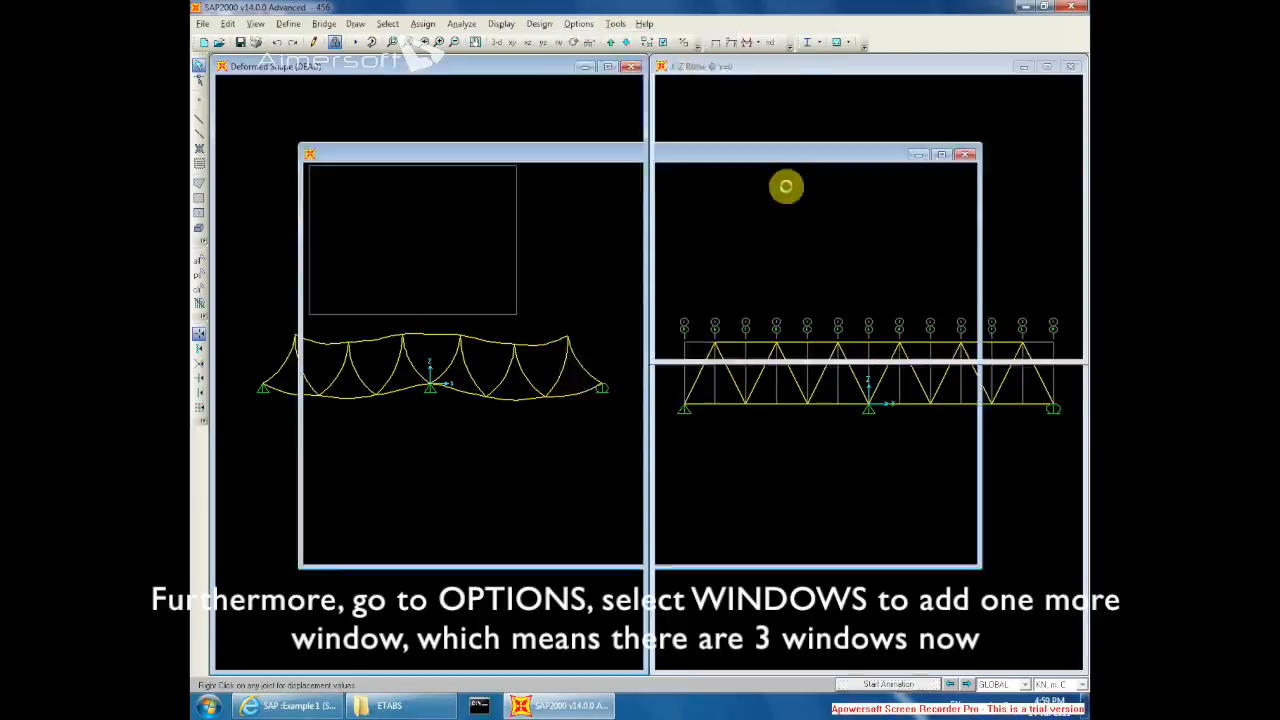
middle_drag(507, 272, 471, 257)
click(785, 300)
click(798, 487)
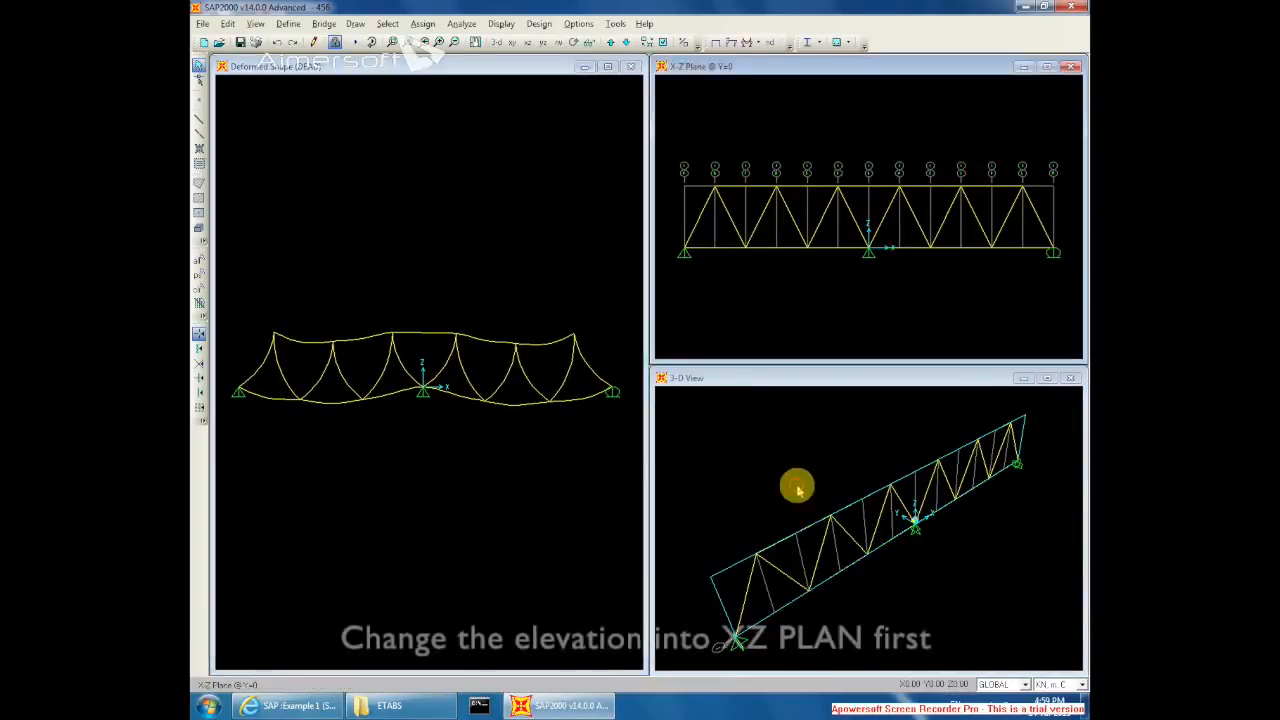
Step: Change the 3-D view to the X-Z plane and show the filled Shear 2-2 frame diagram for TRUSS in the other X-Z view
click(527, 43)
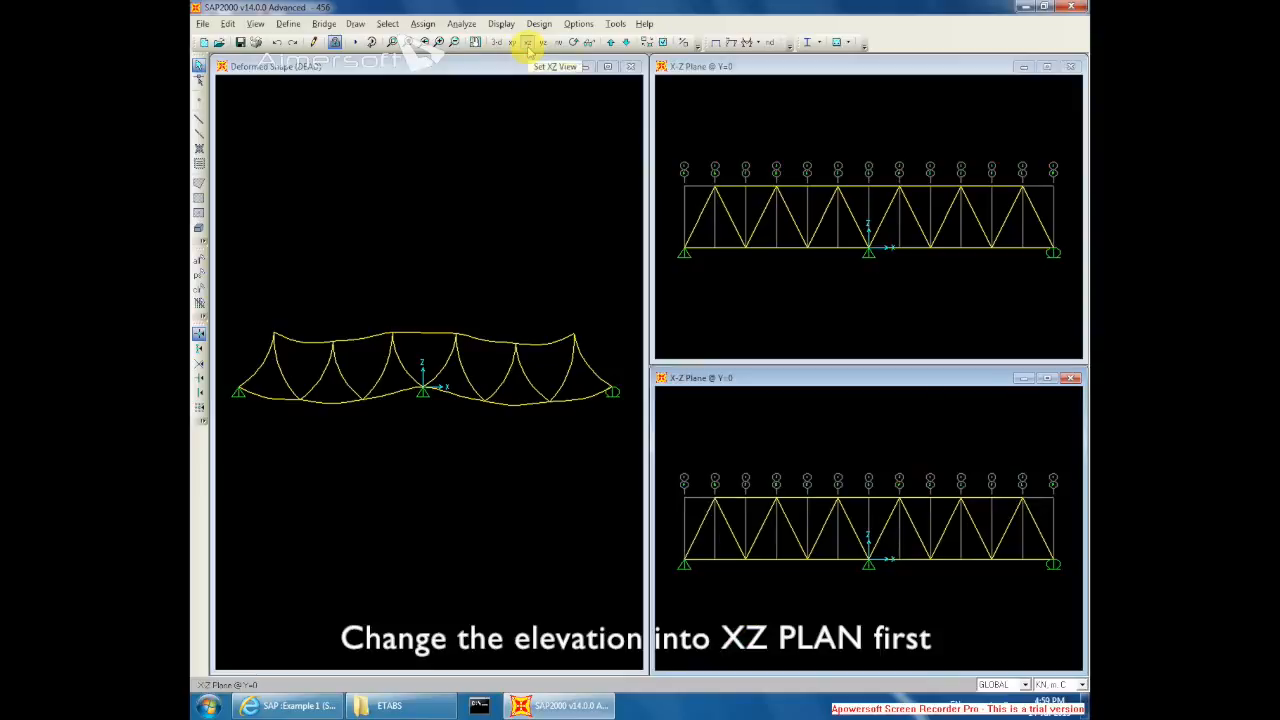
click(866, 310)
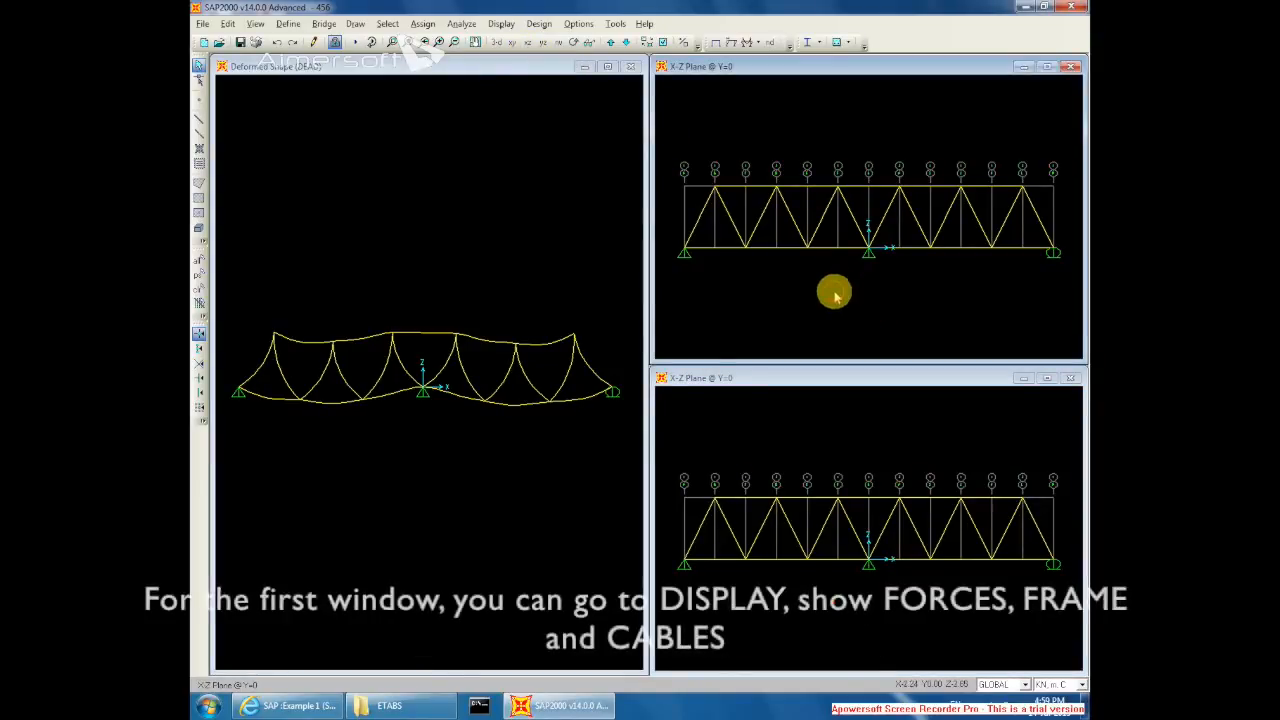
click(540, 23)
mouse_move(487, 25)
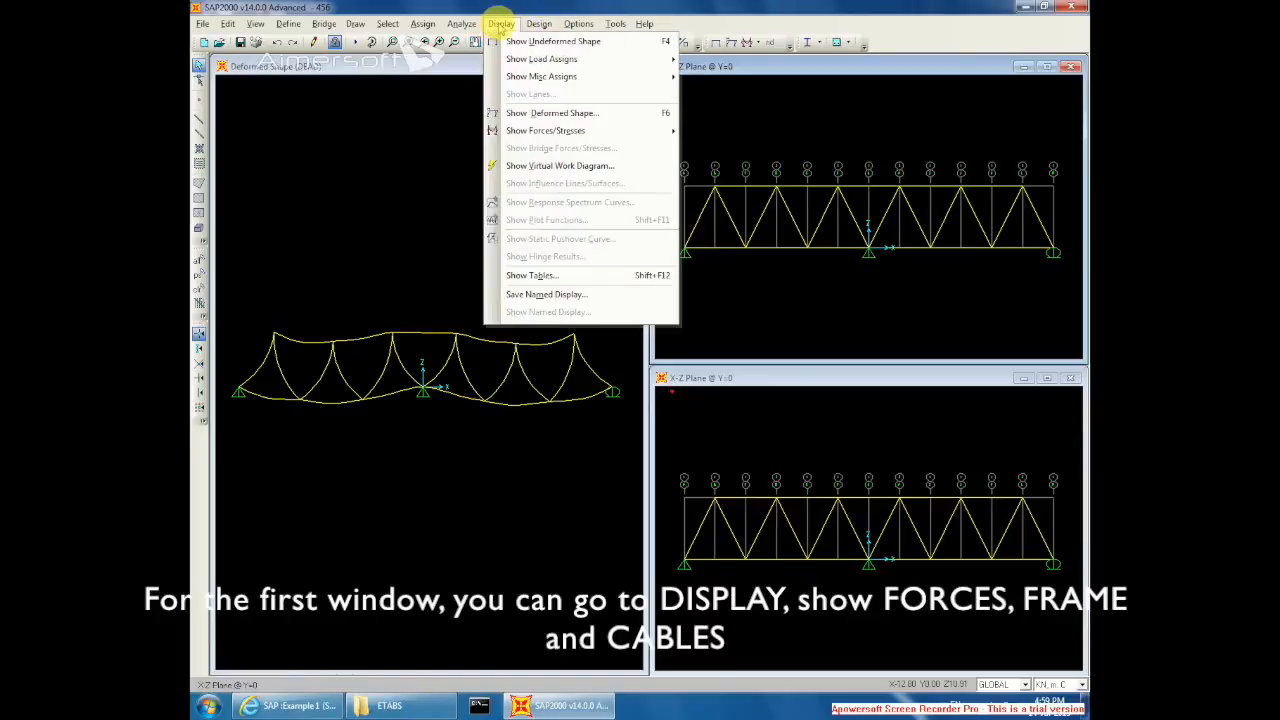
mouse_move(554, 138)
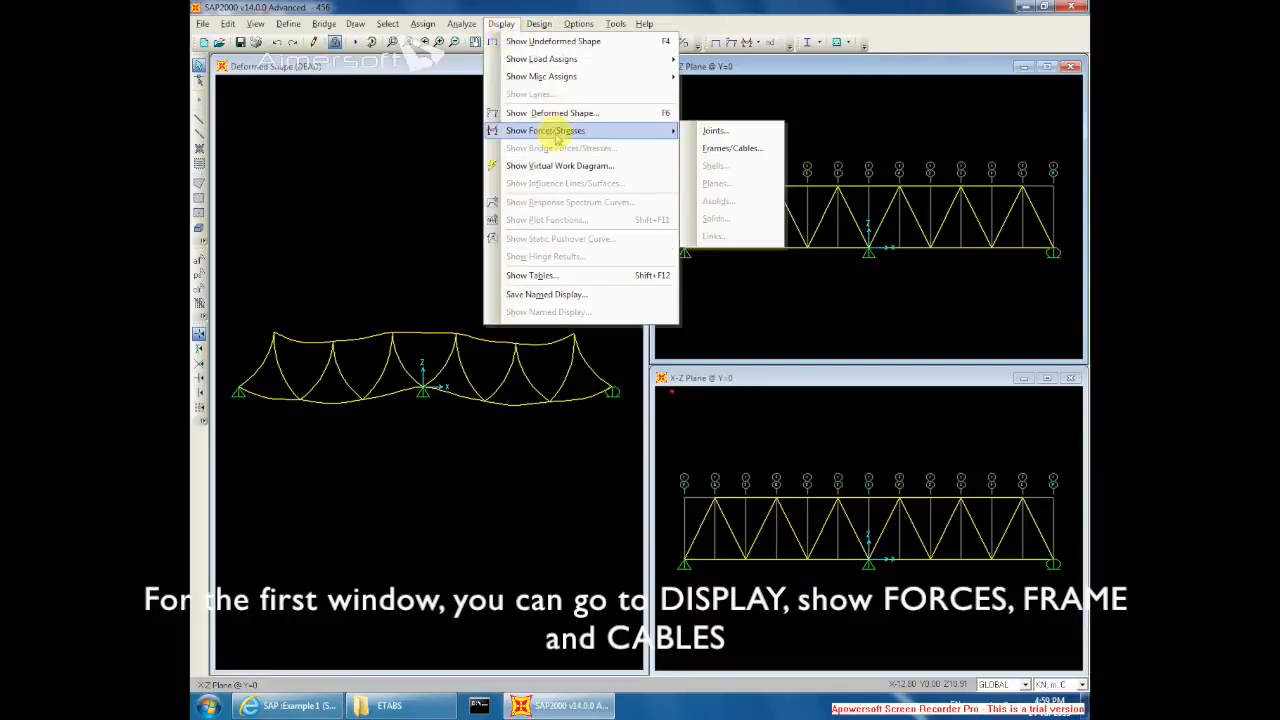
click(731, 150)
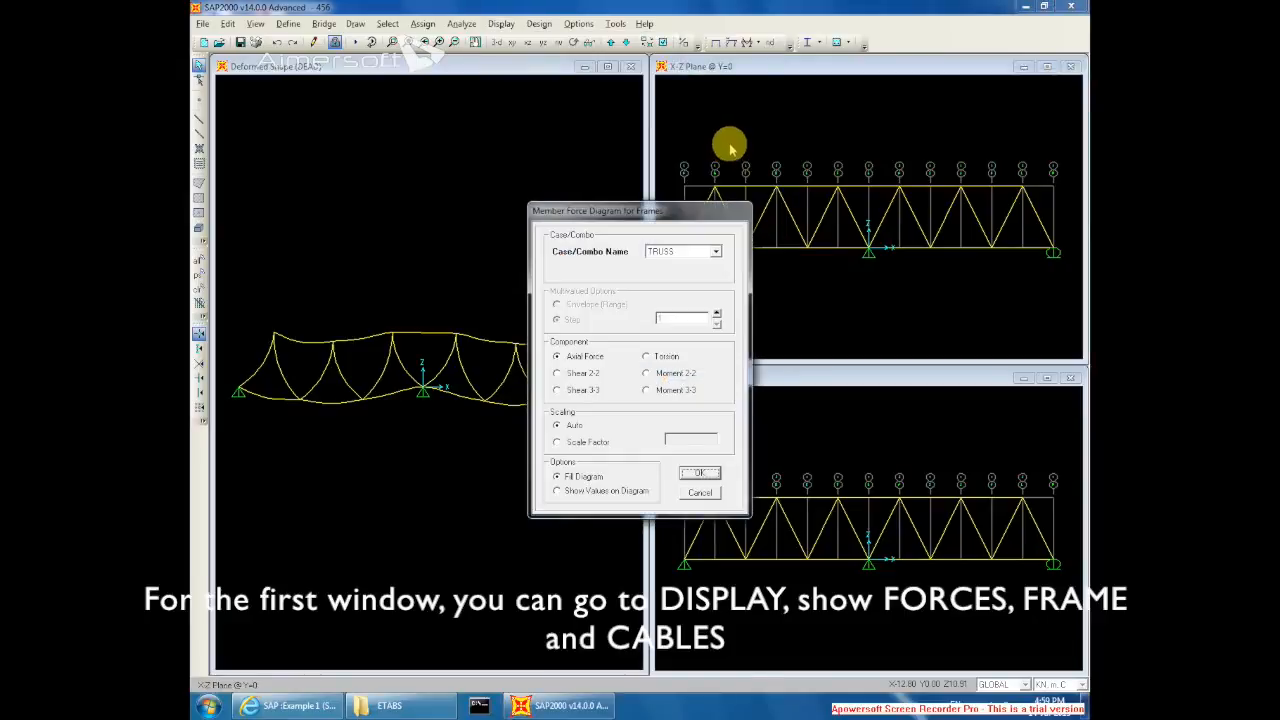
click(686, 251)
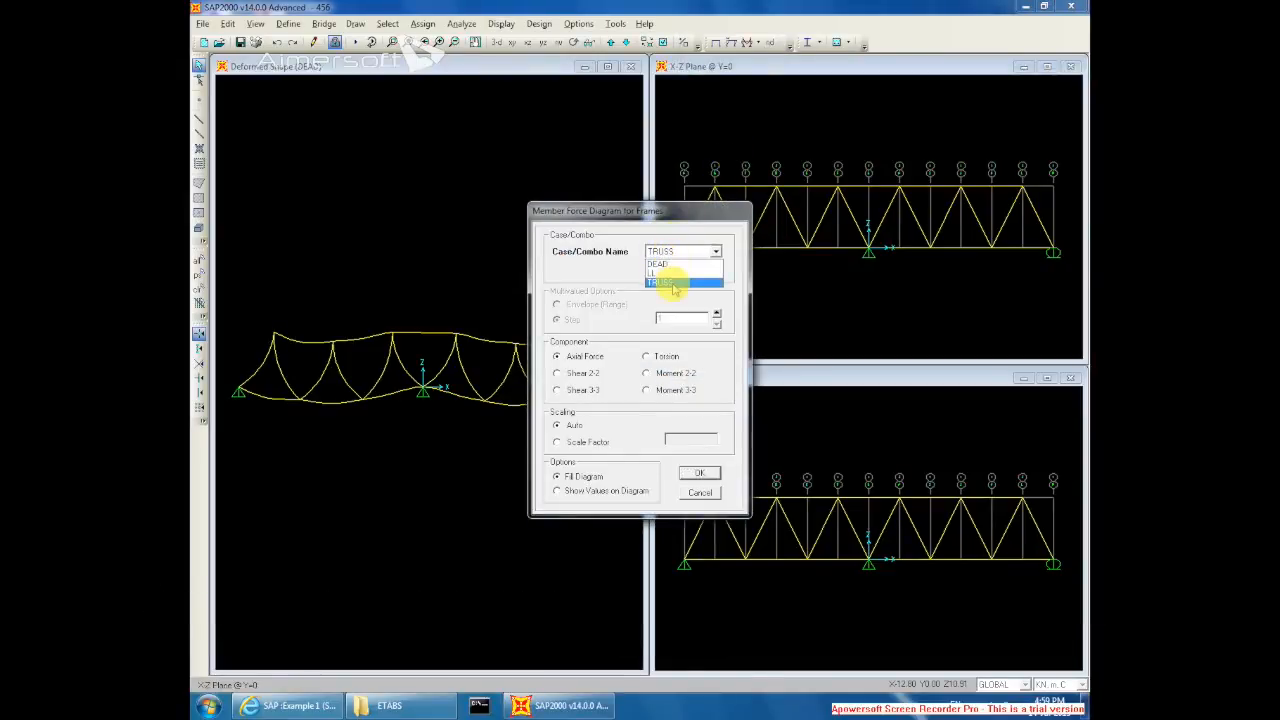
click(675, 284)
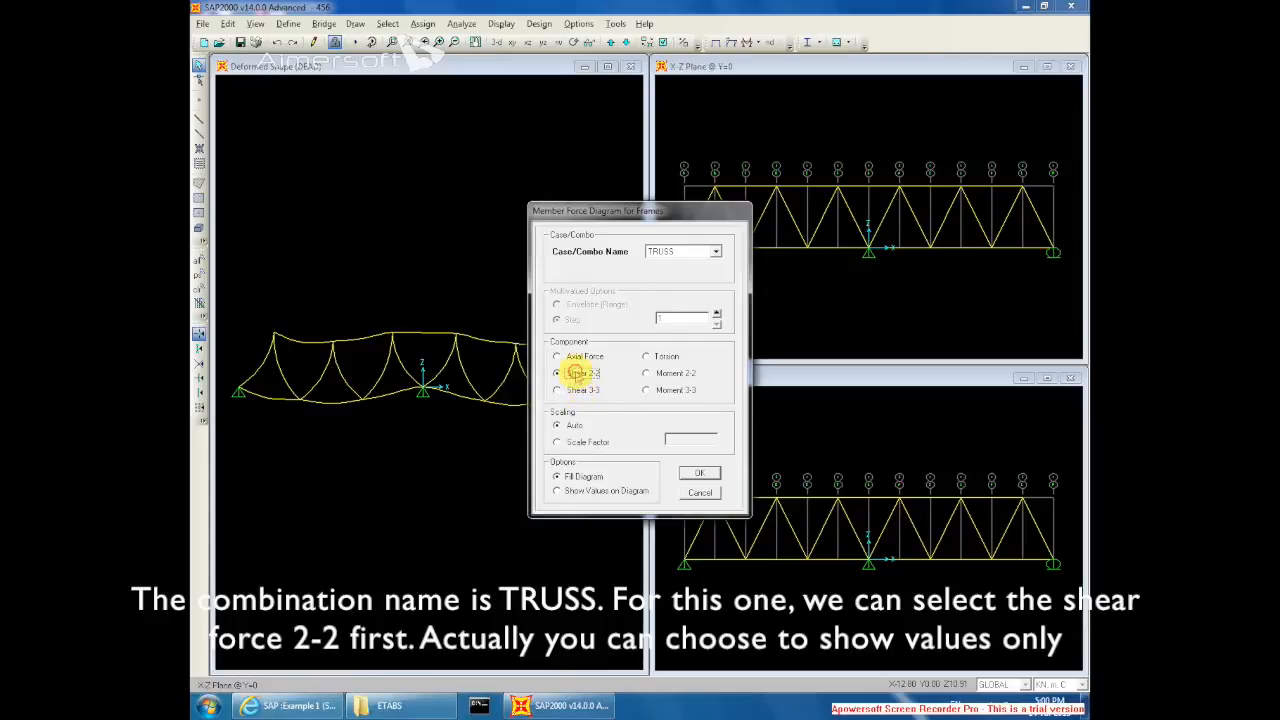
click(697, 474)
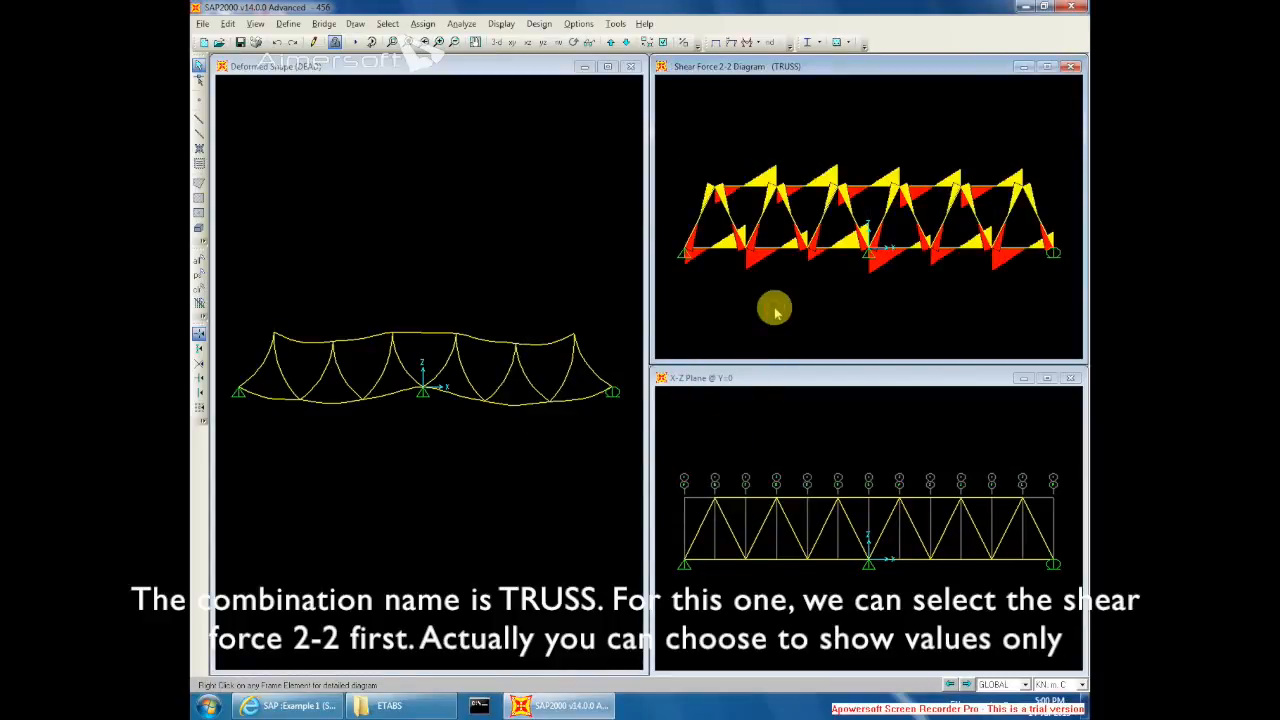
Step: Switch the Shear 2-2 diagram for TRUSS from filled display to showing values on the diagram
scroll(776, 197, up, 3)
scroll(875, 187, down, 2)
click(504, 24)
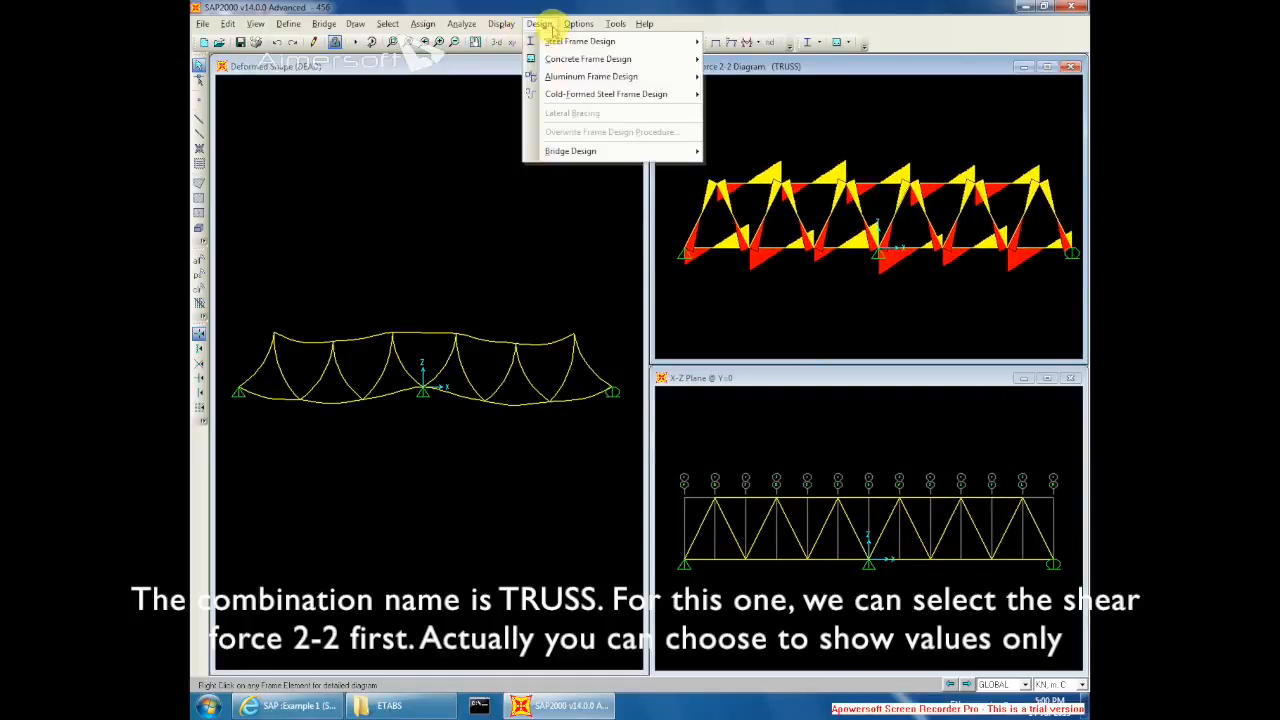
mouse_move(545, 130)
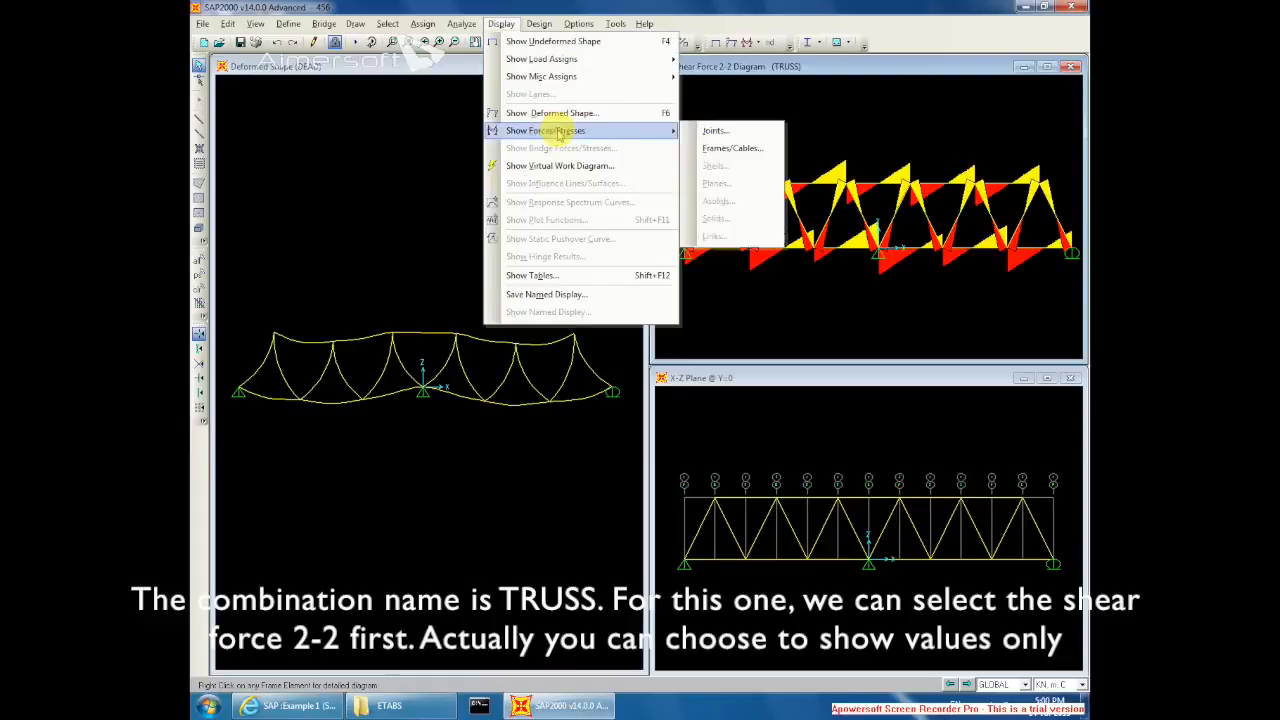
click(730, 147)
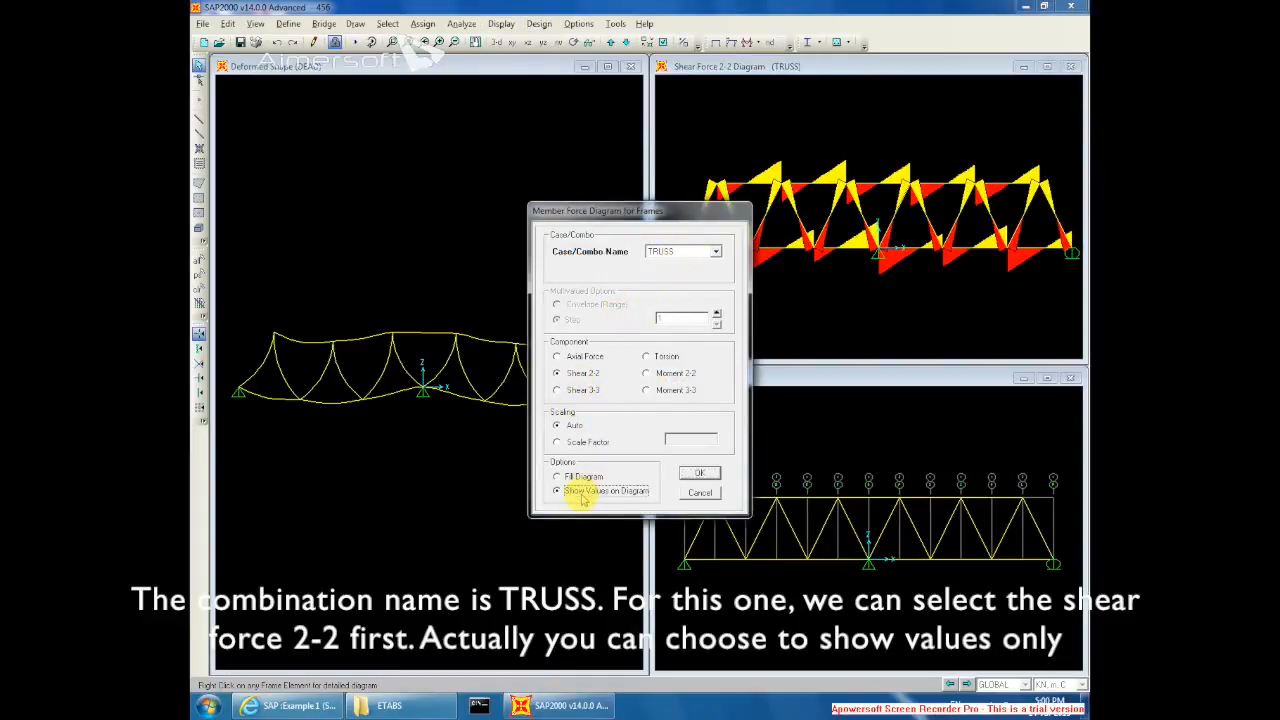
click(699, 475)
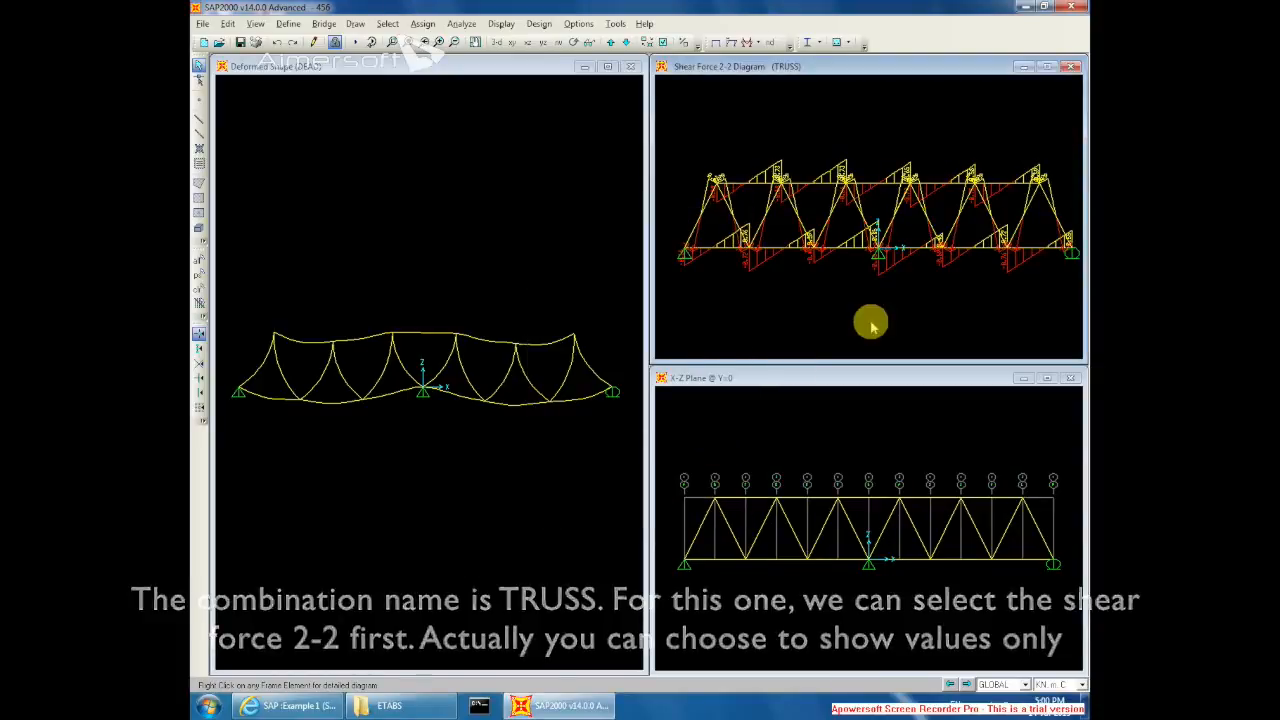
Step: Show the filled axial force frame diagram for the TRUSS combination in the remaining X-Z view
click(827, 400)
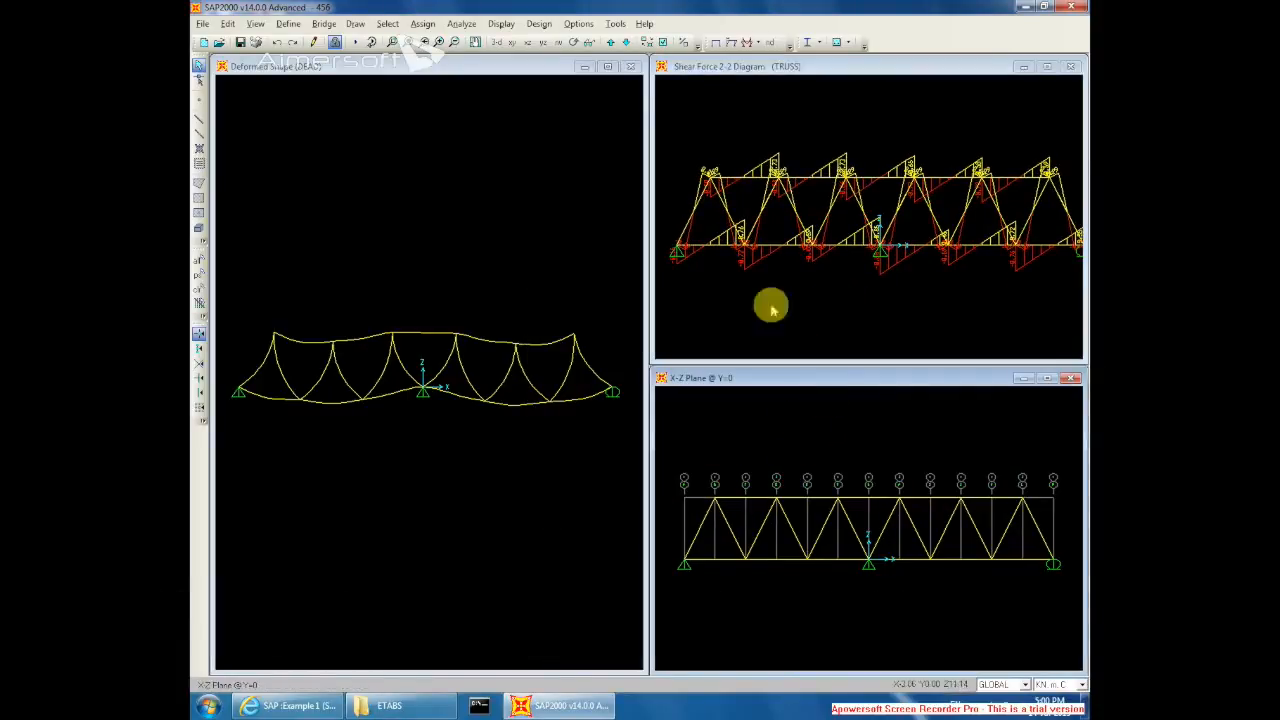
click(503, 23)
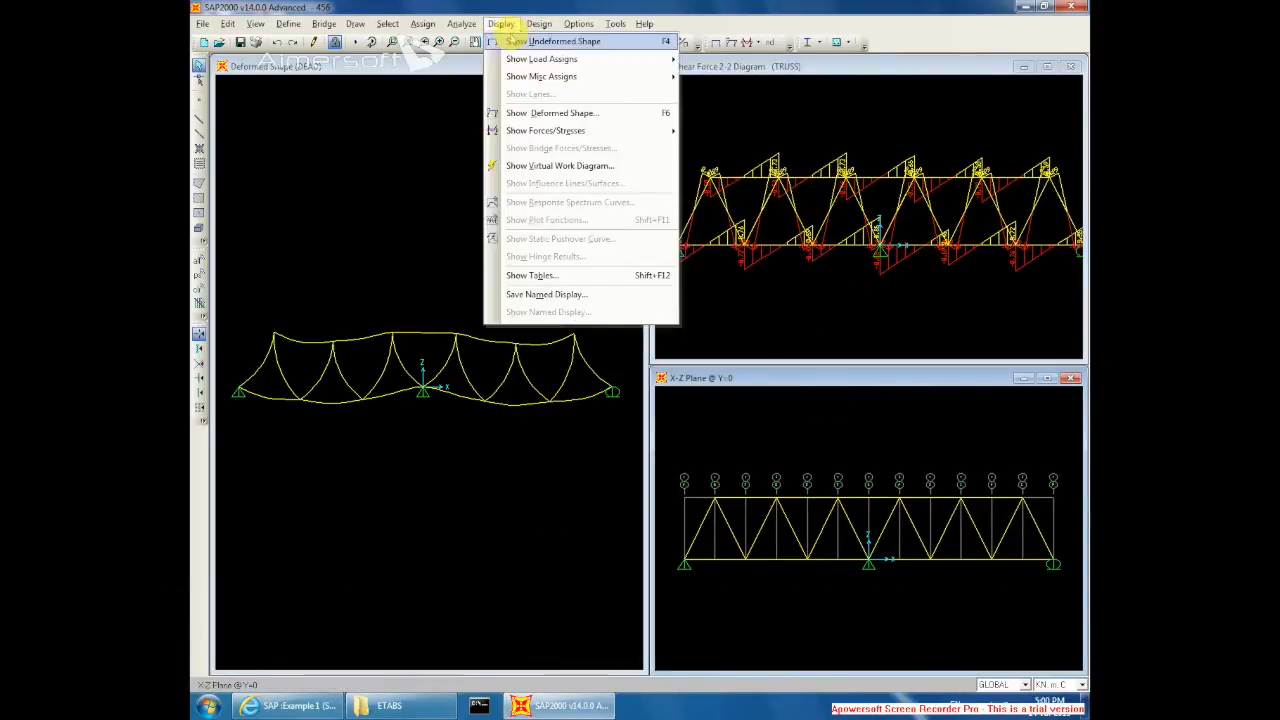
mouse_move(566, 131)
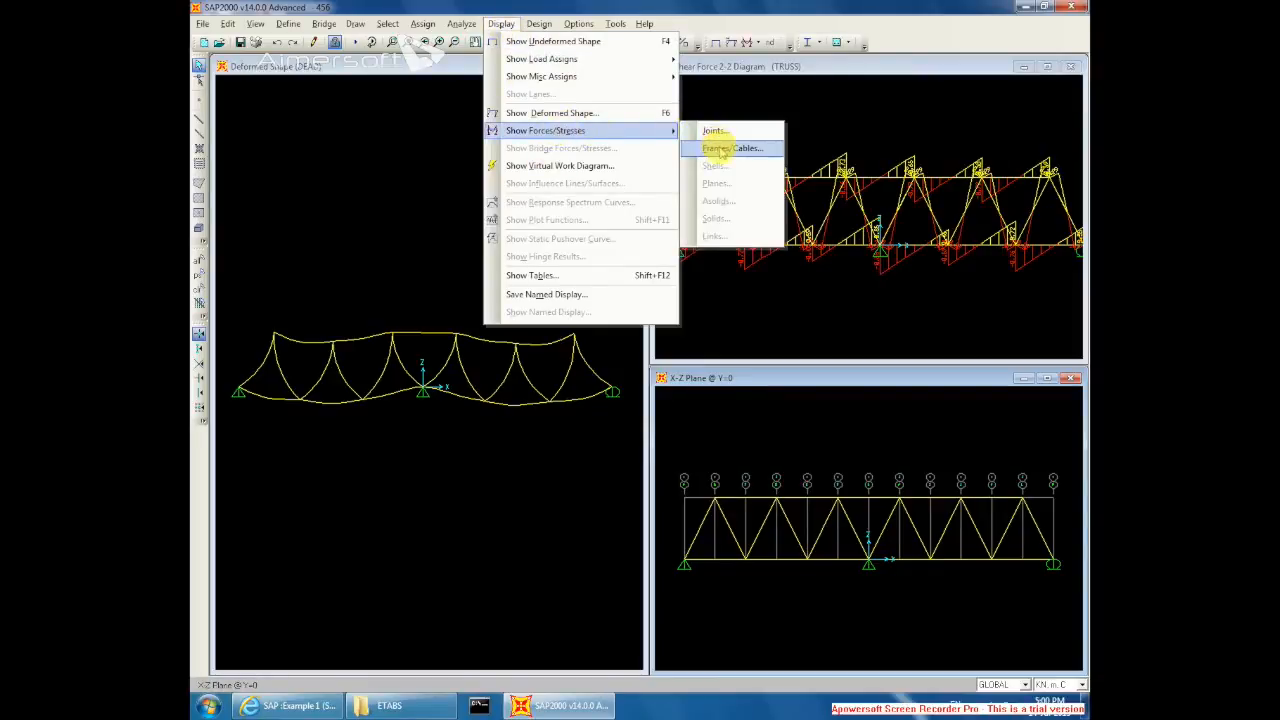
click(720, 149)
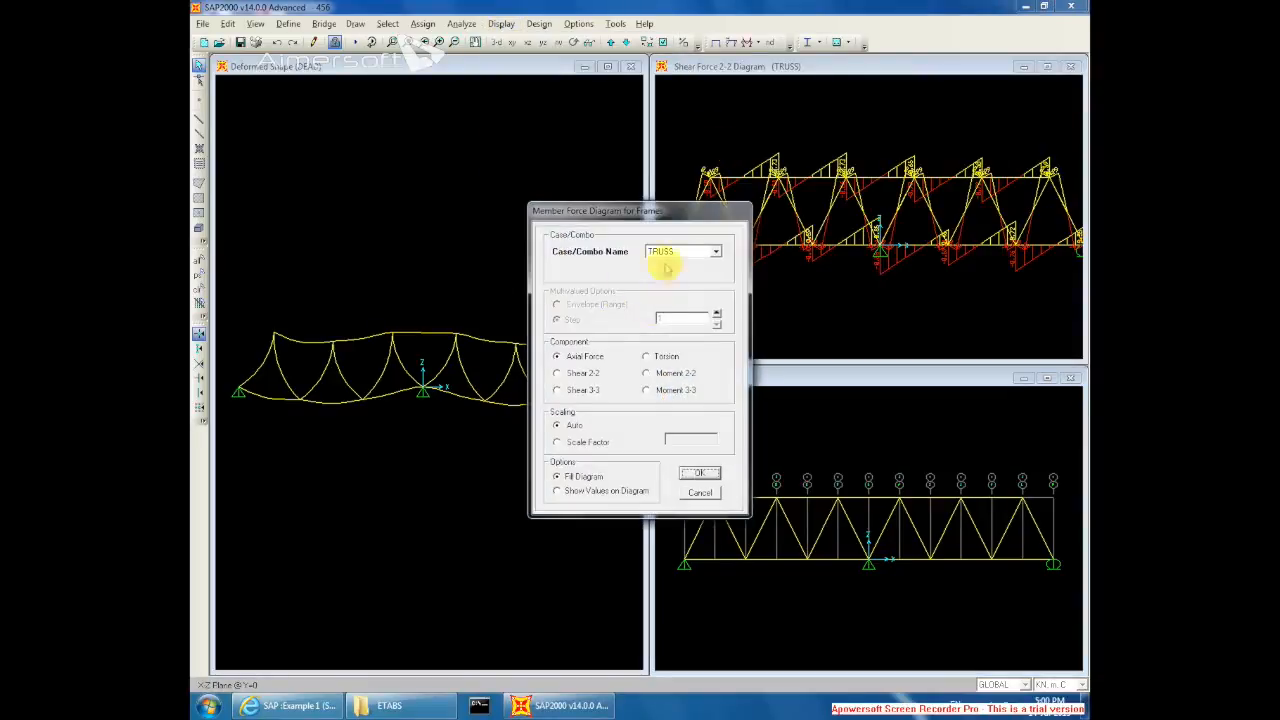
click(666, 252)
click(659, 283)
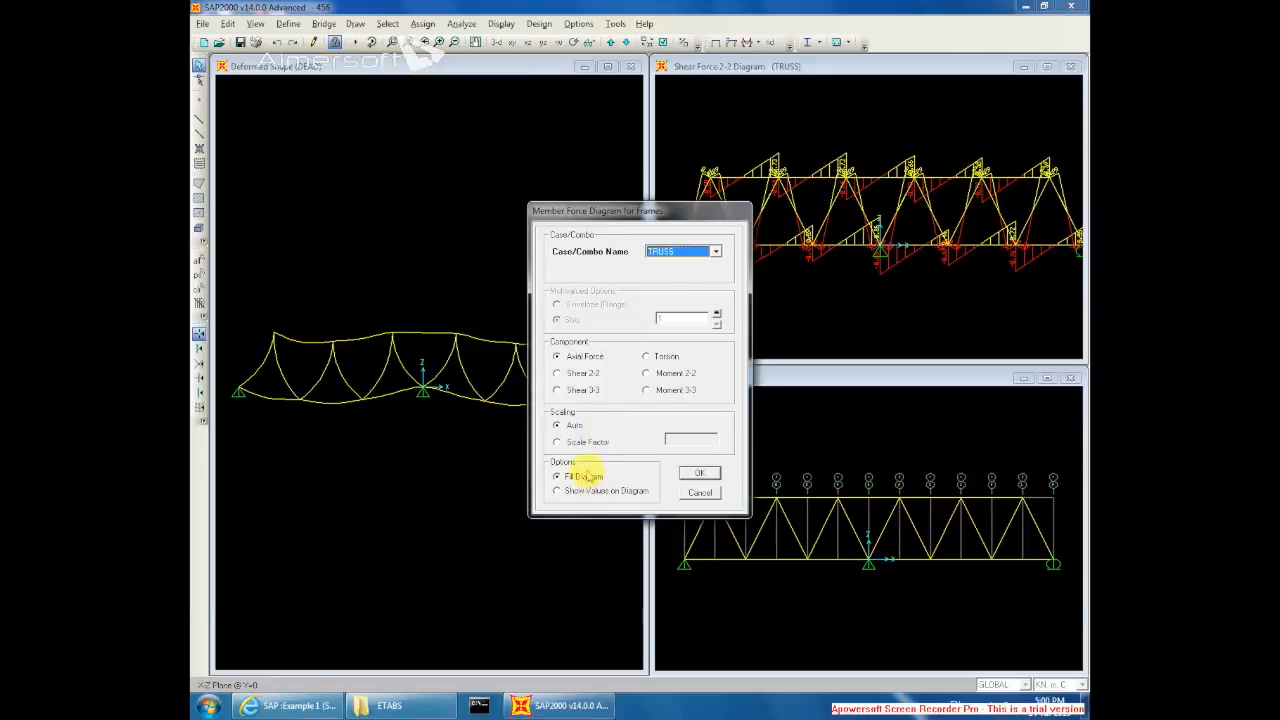
click(700, 473)
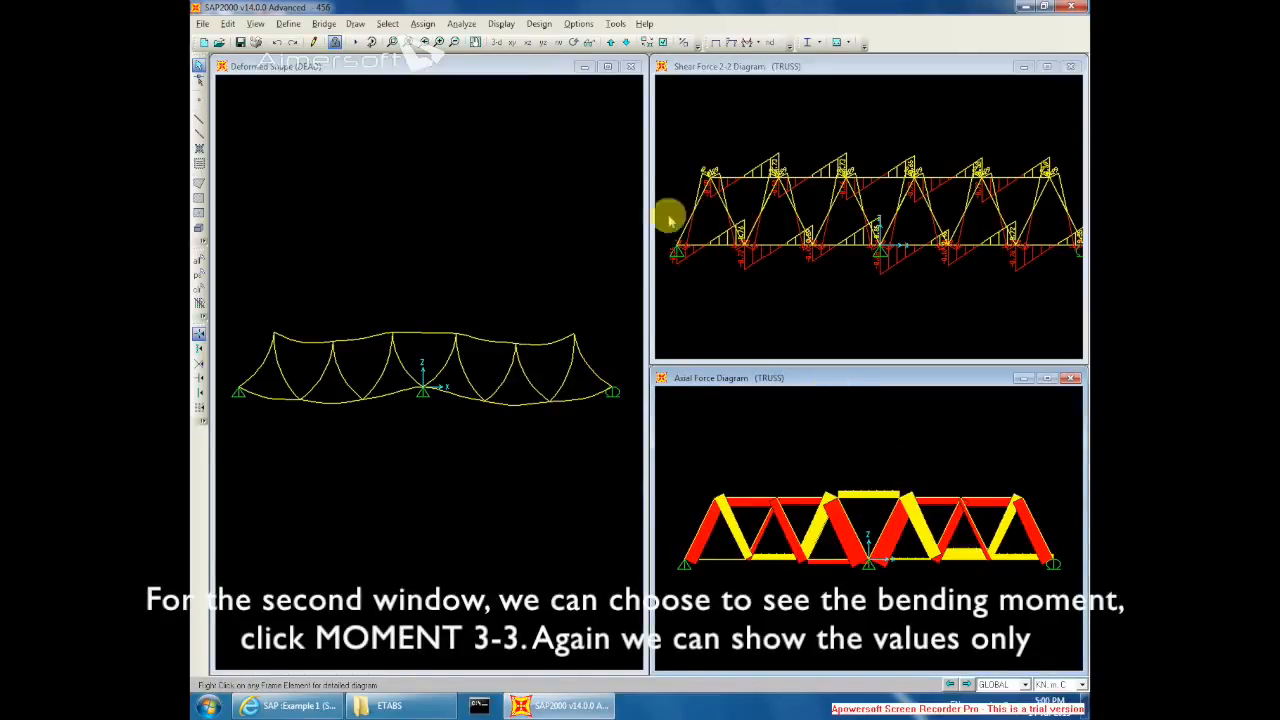
Step: Change the axial force view to the filled Moment 3-3 frame diagram for TRUSS
click(501, 23)
mouse_move(532, 130)
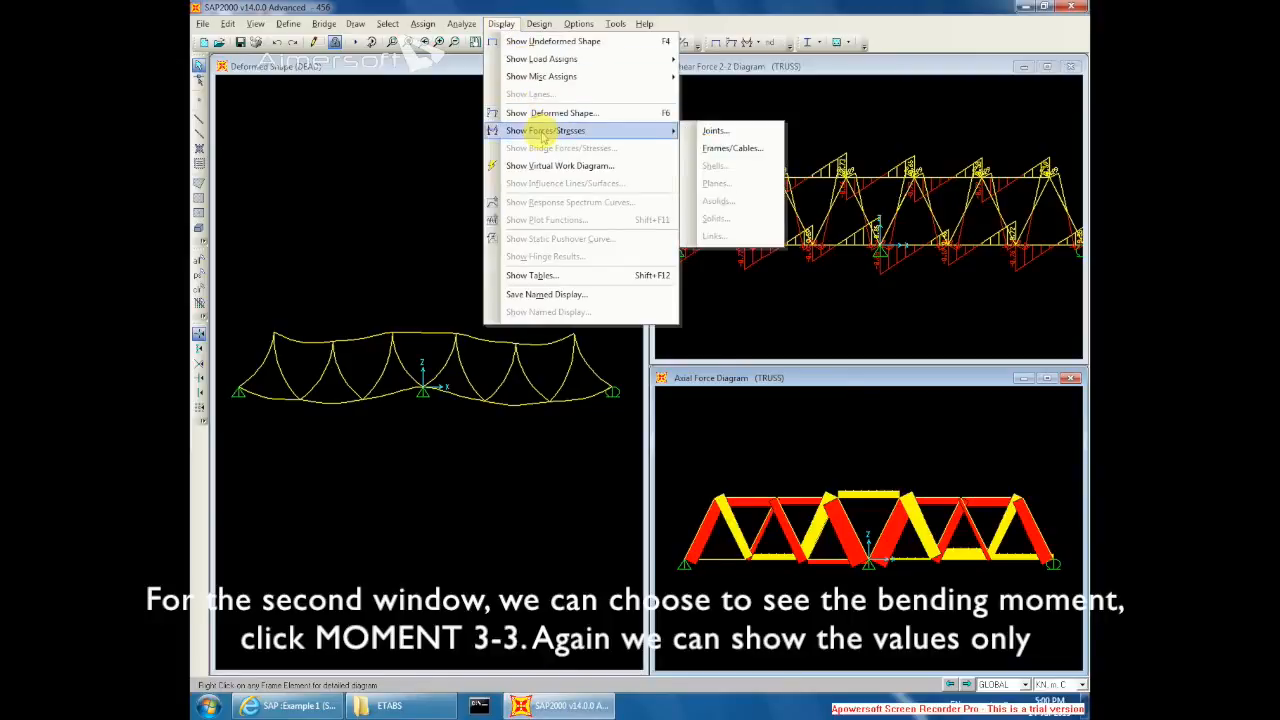
click(731, 148)
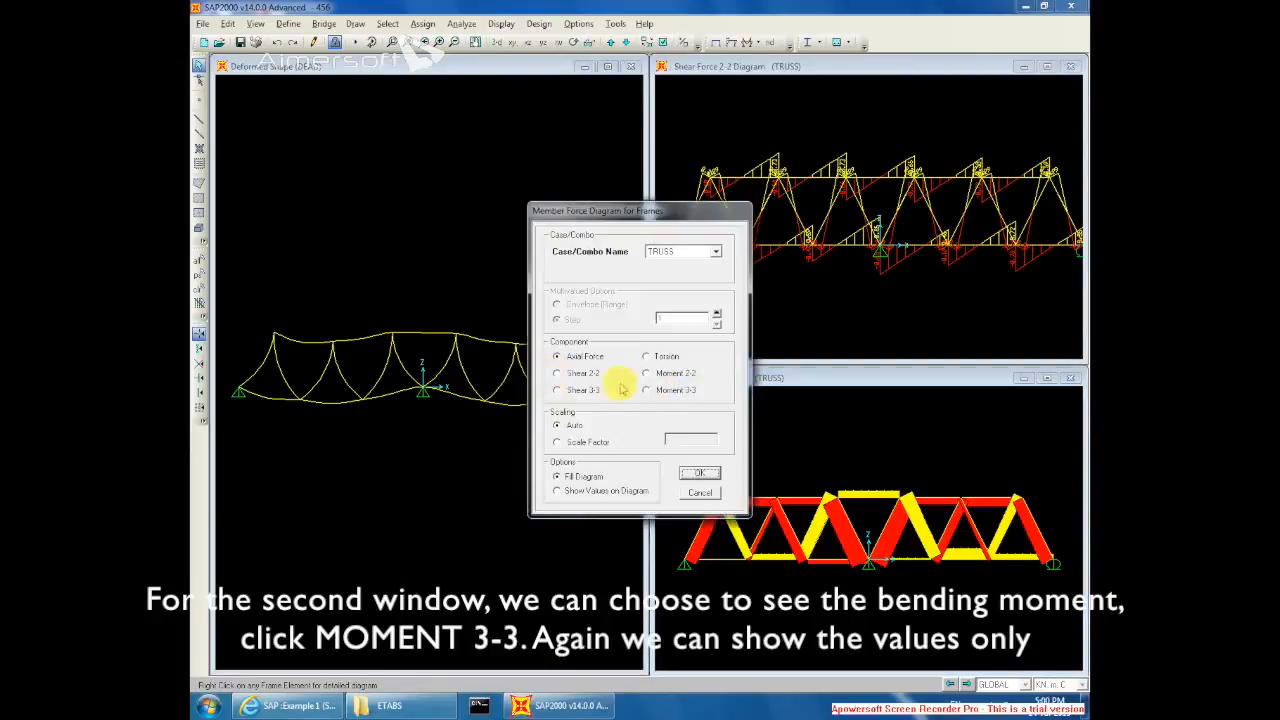
click(700, 473)
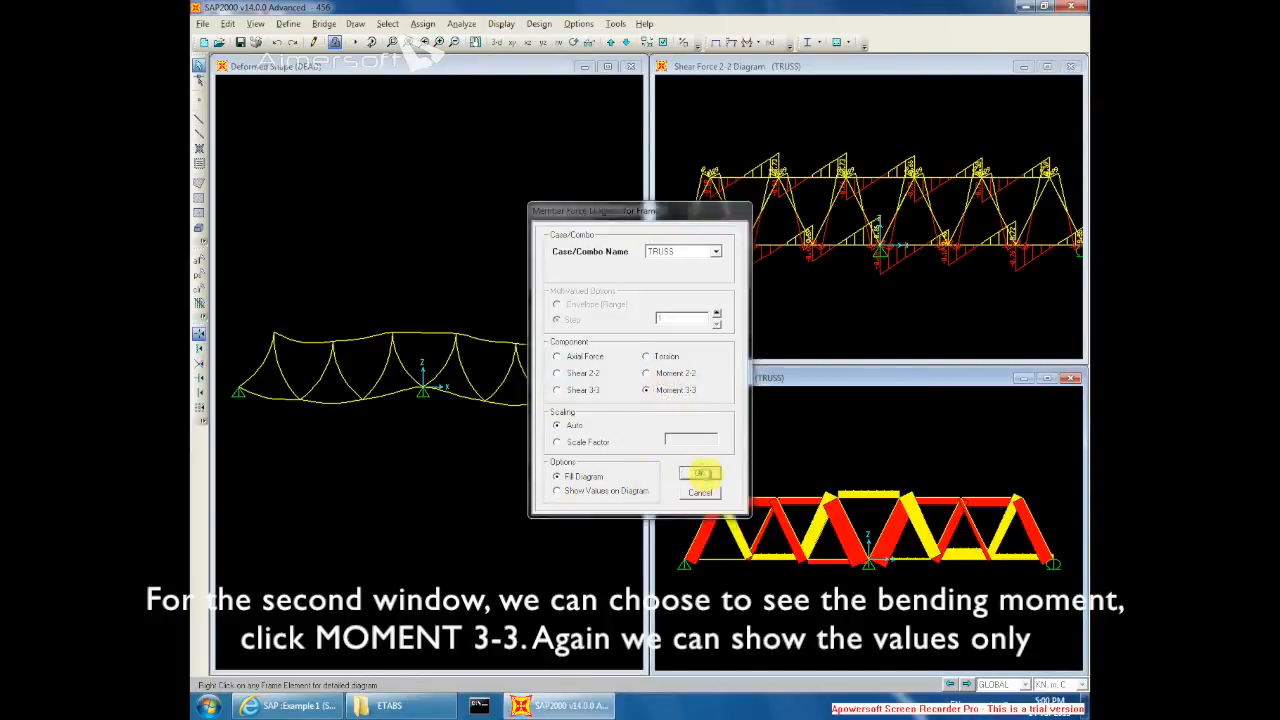
Step: Show values on the Moment 3-3 diagram for TRUSS instead of the fill
click(503, 24)
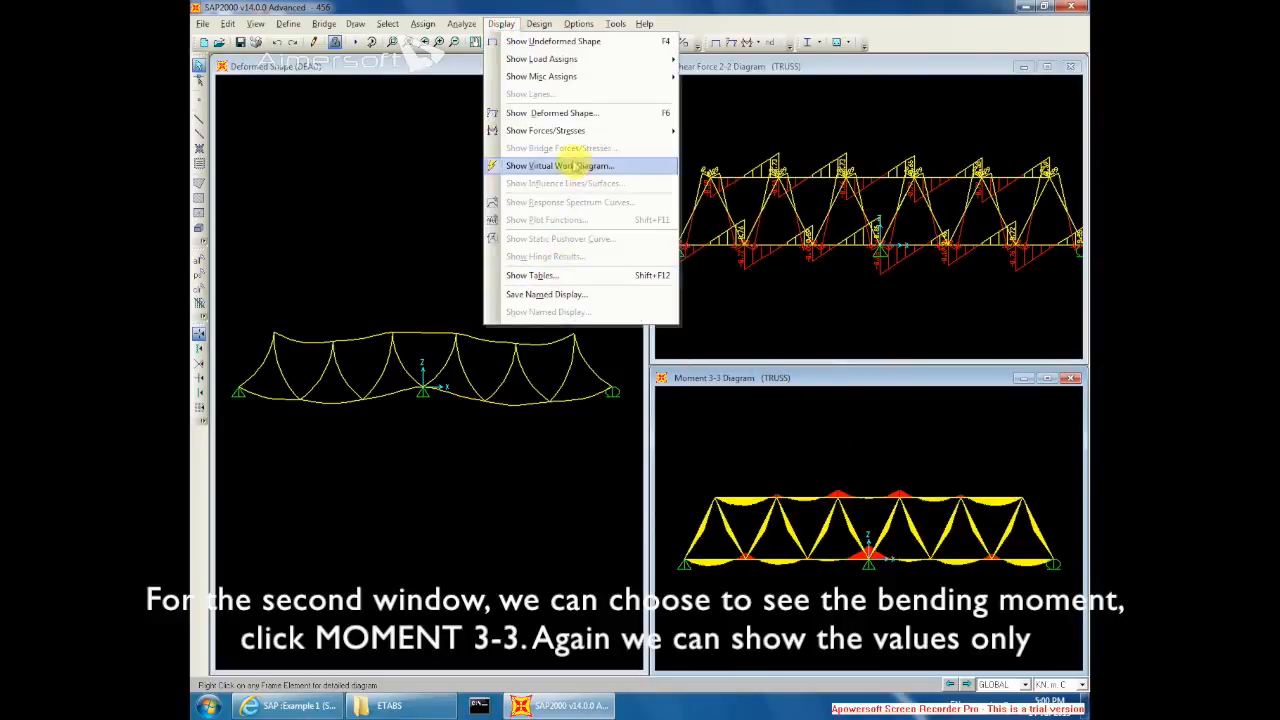
mouse_move(555, 138)
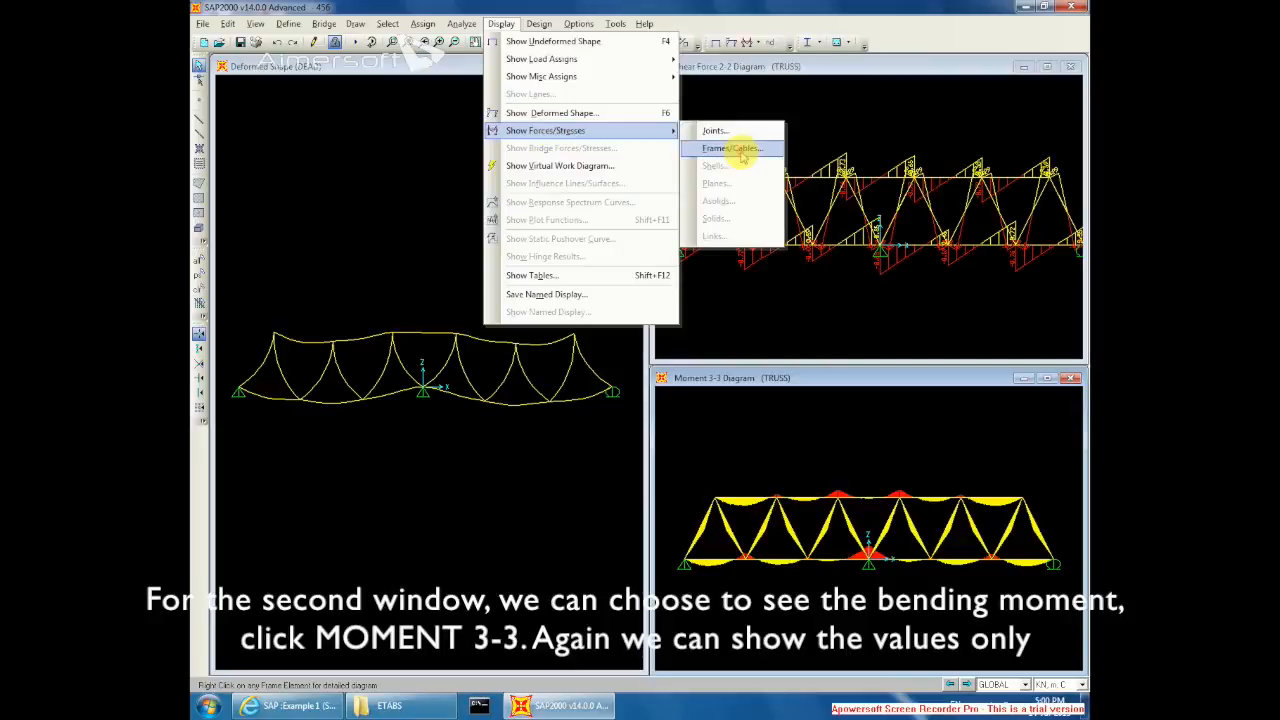
click(732, 148)
click(600, 491)
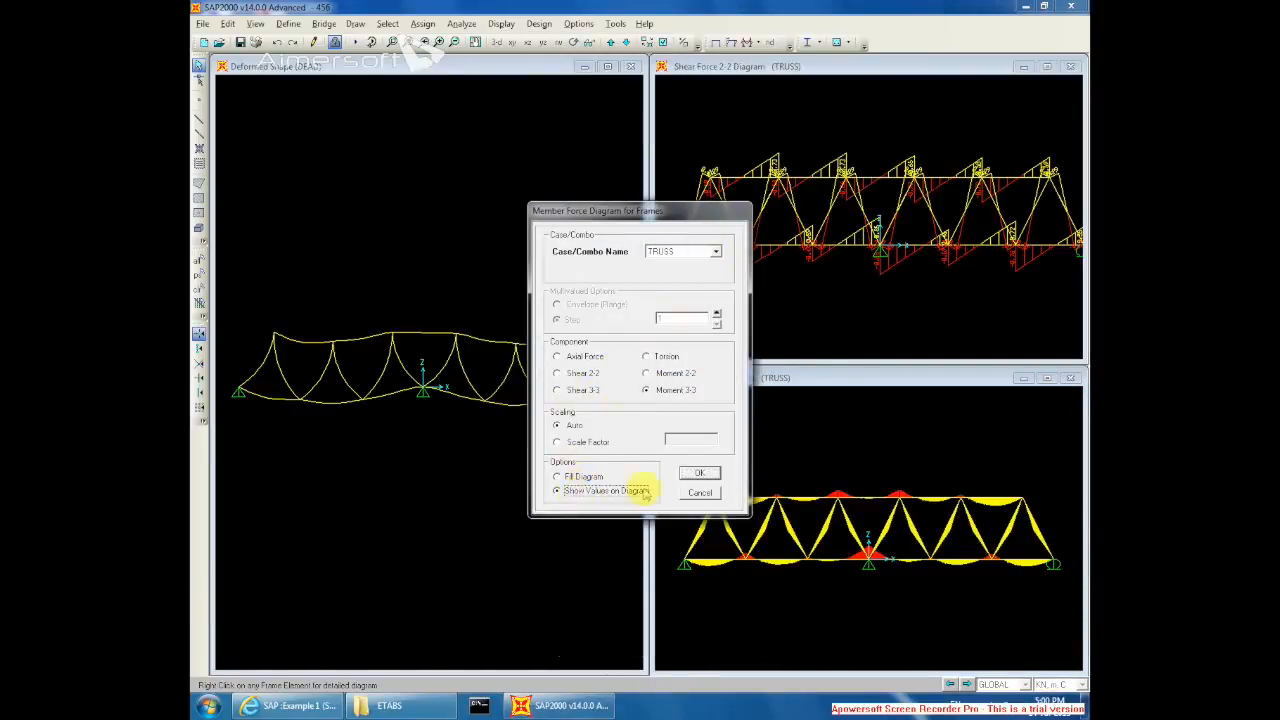
click(703, 473)
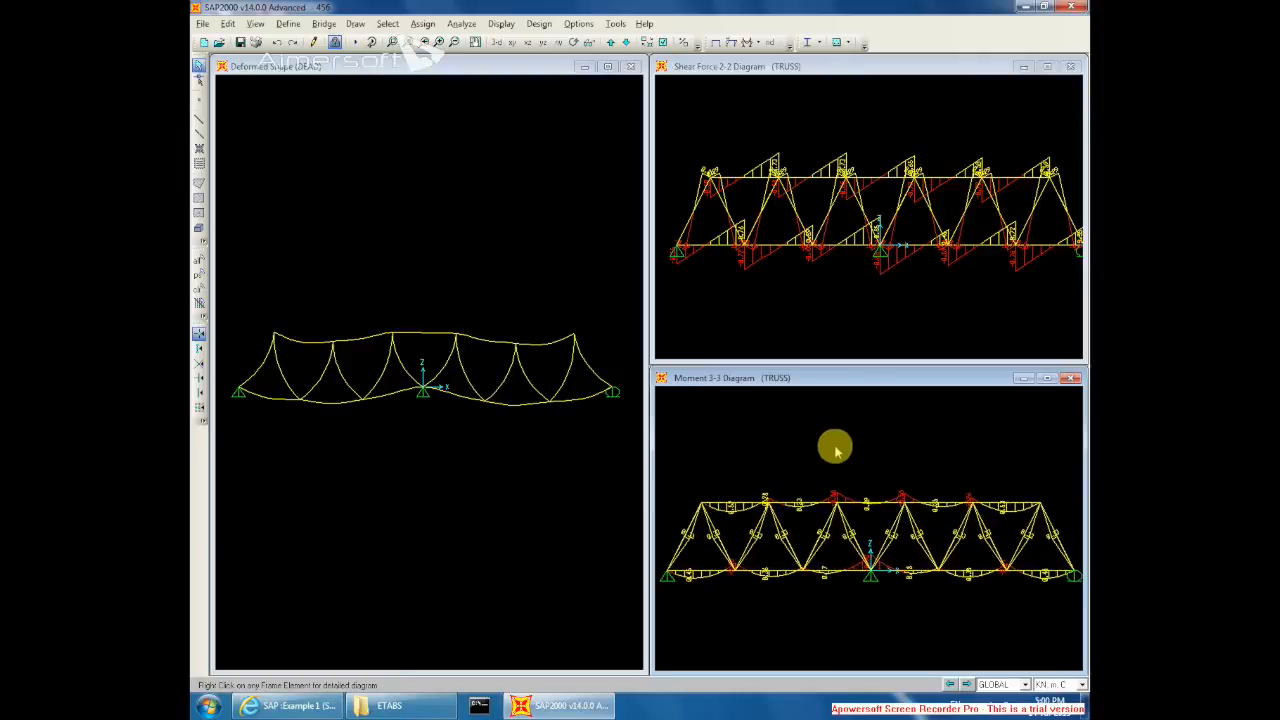
Step: Activate the DEAD deformed shape view, play its animation and stop it
click(596, 462)
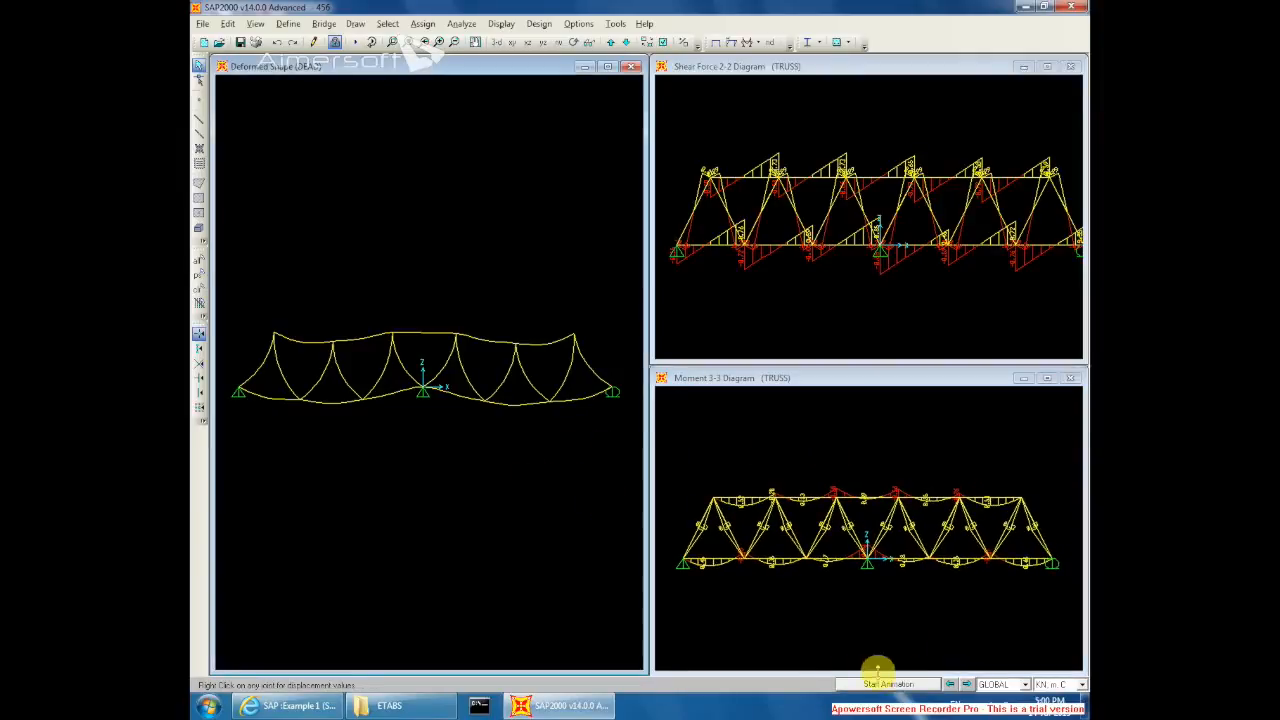
click(885, 684)
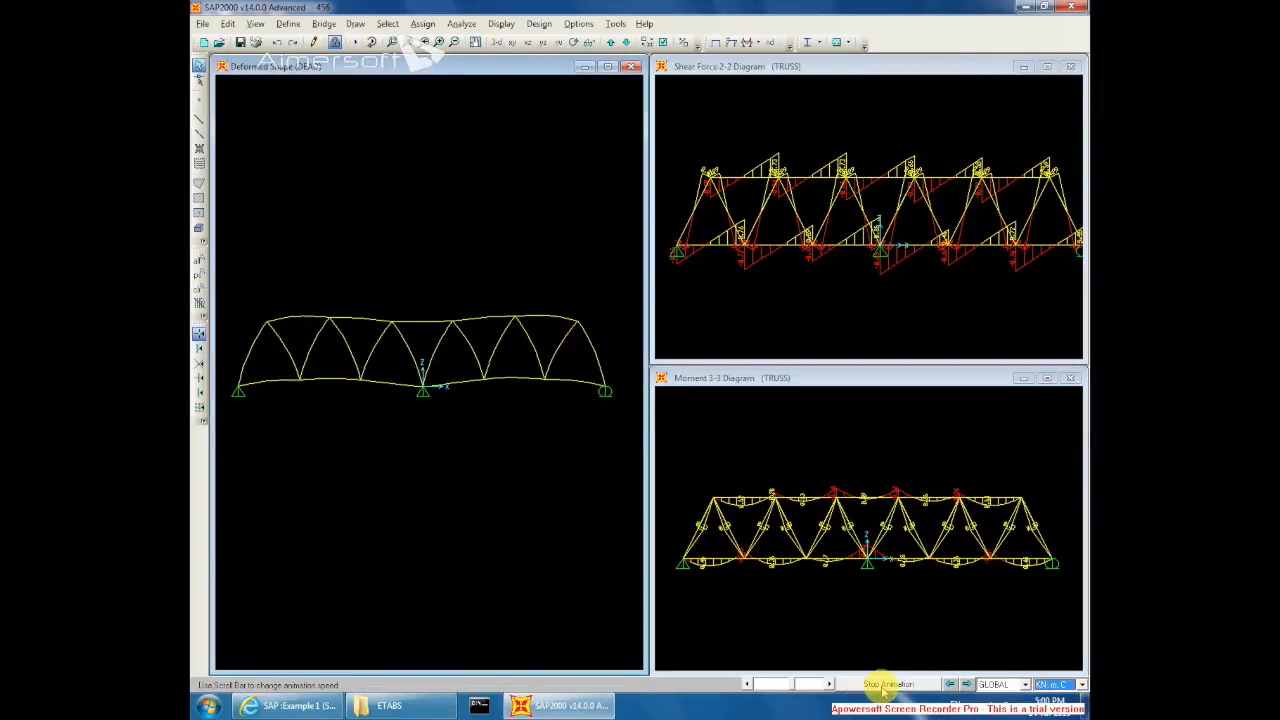
click(885, 684)
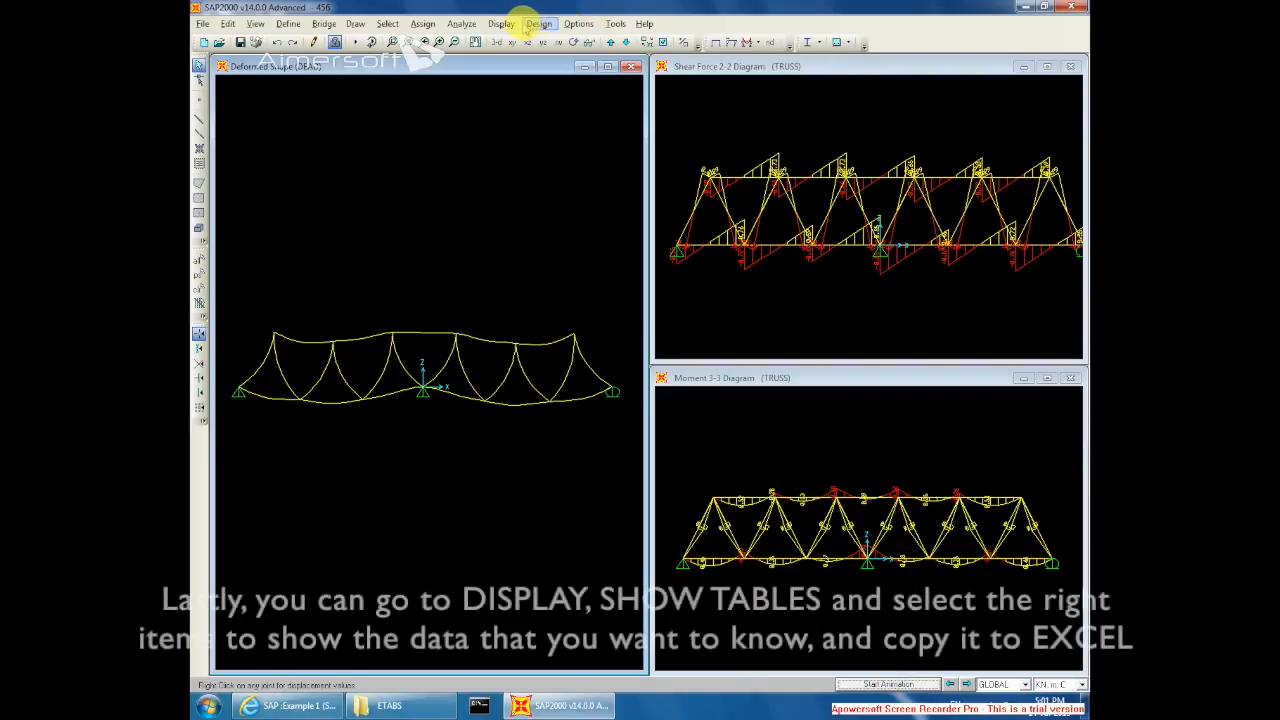
Step: Review the model definition and analysis result tables available for display, close the chooser without selecting any, and restart the deformed shape animation
click(503, 23)
click(533, 275)
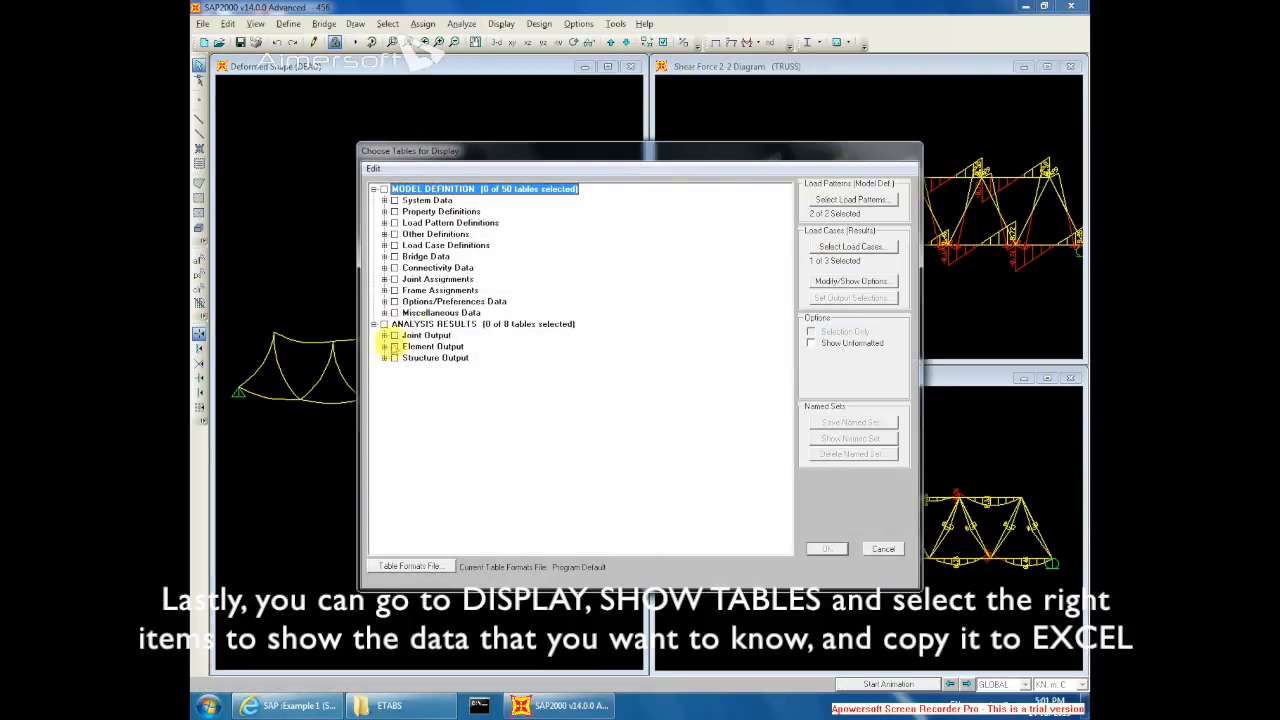
click(883, 549)
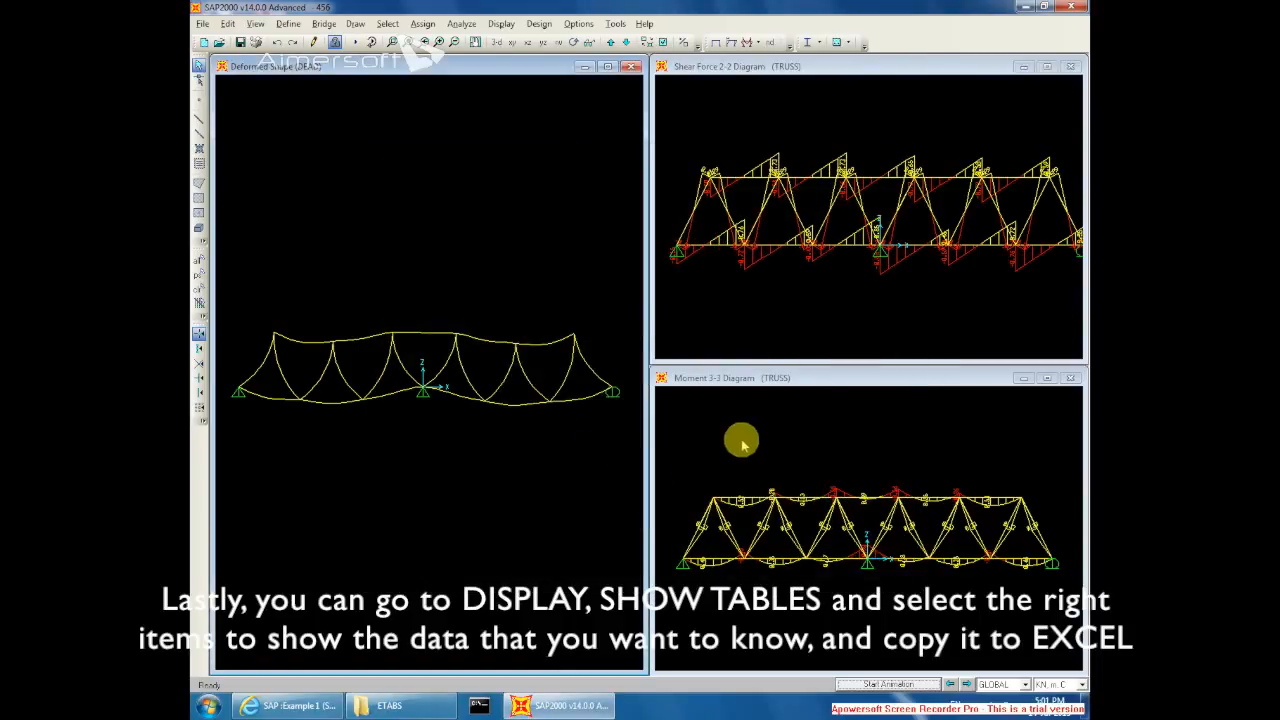
click(888, 684)
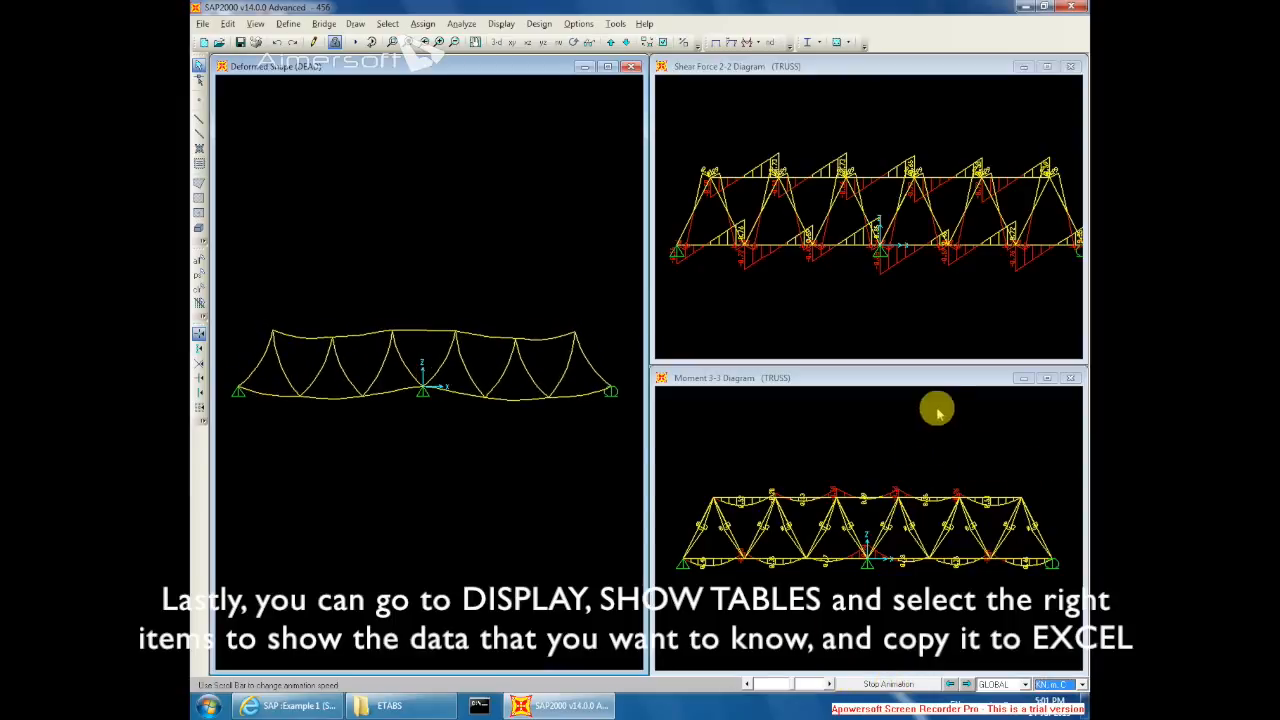